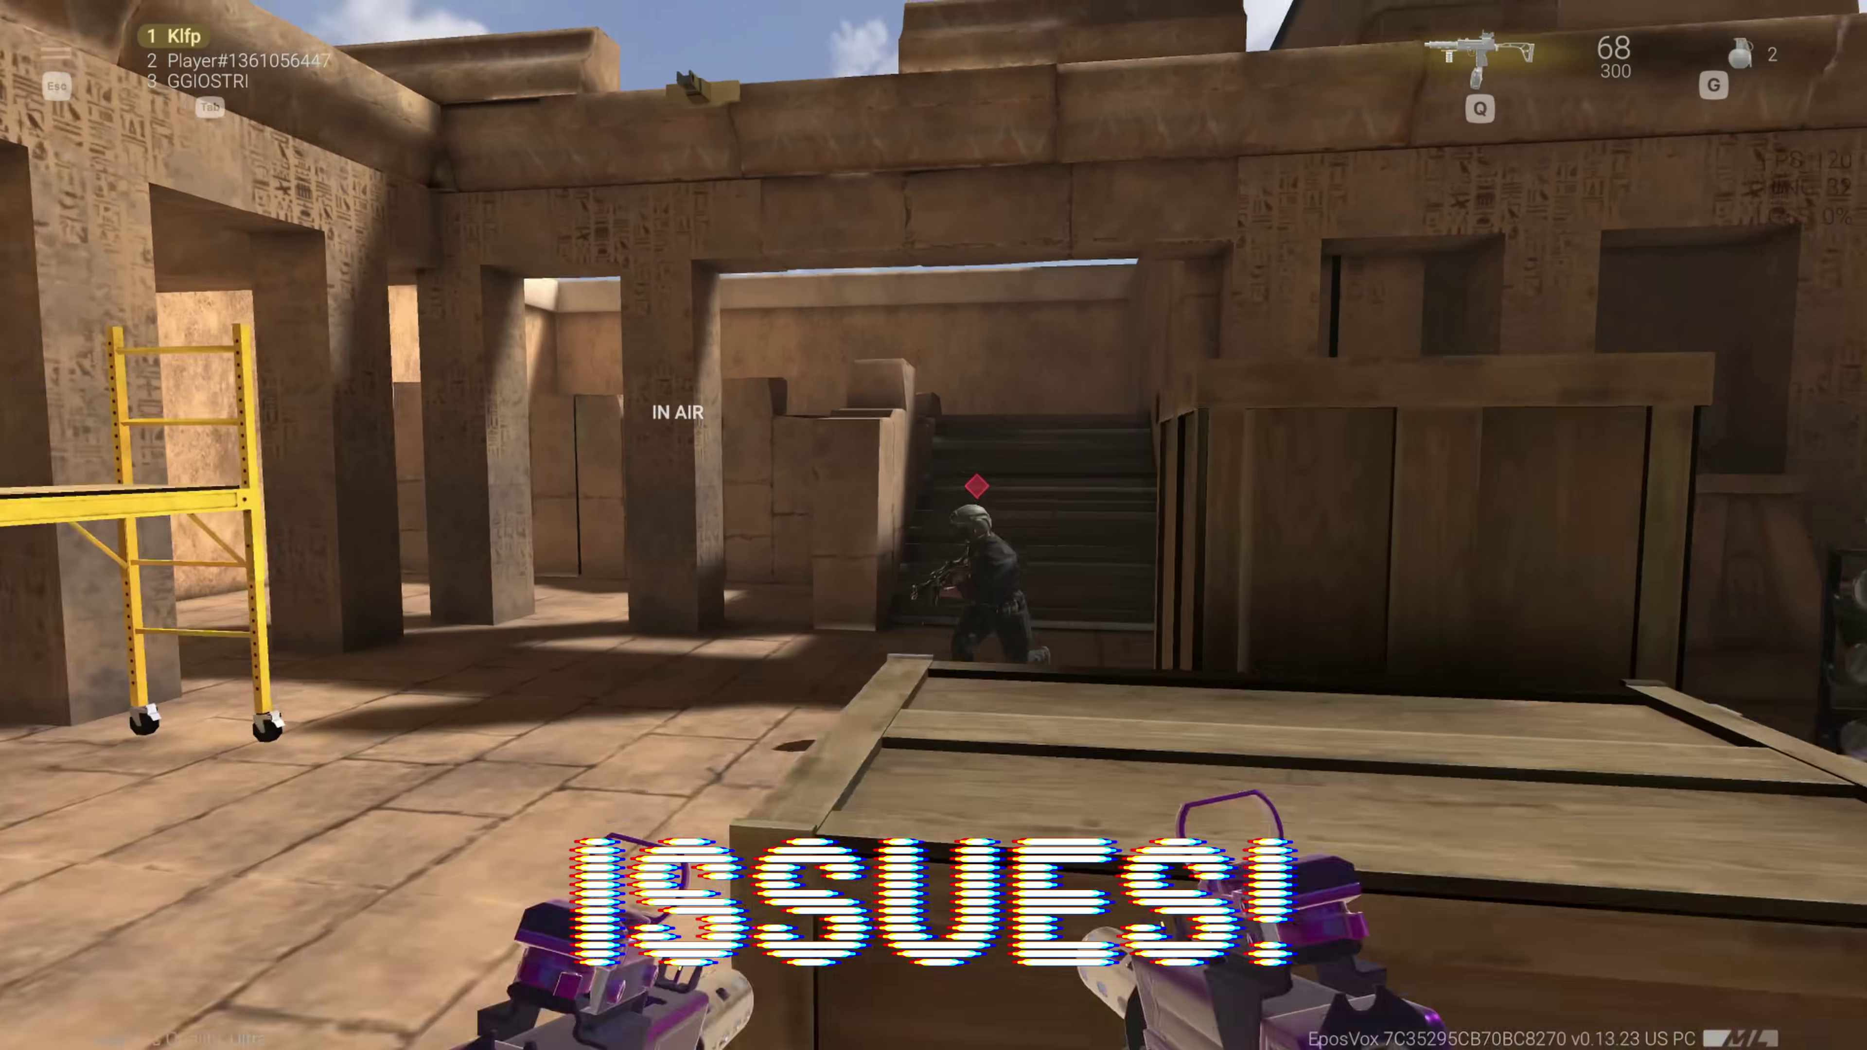
left_click(933, 525)
left_click(934, 525)
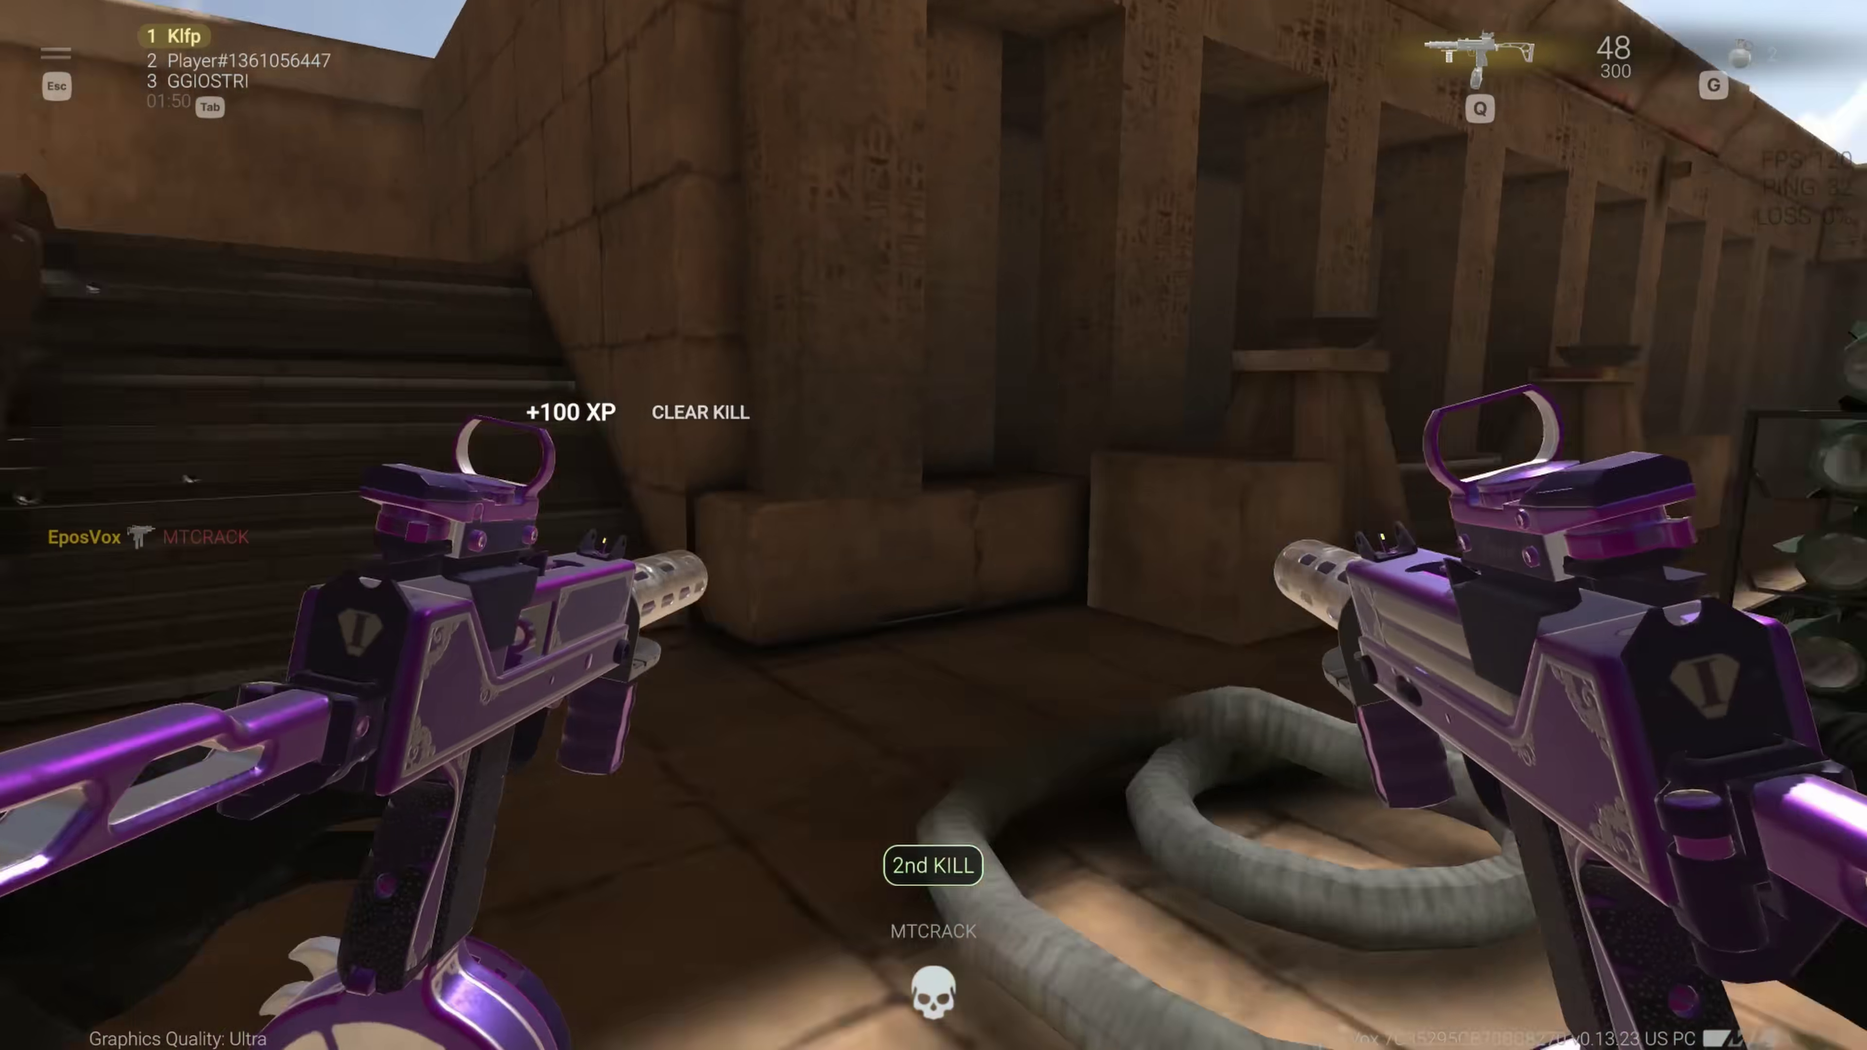
key("r")
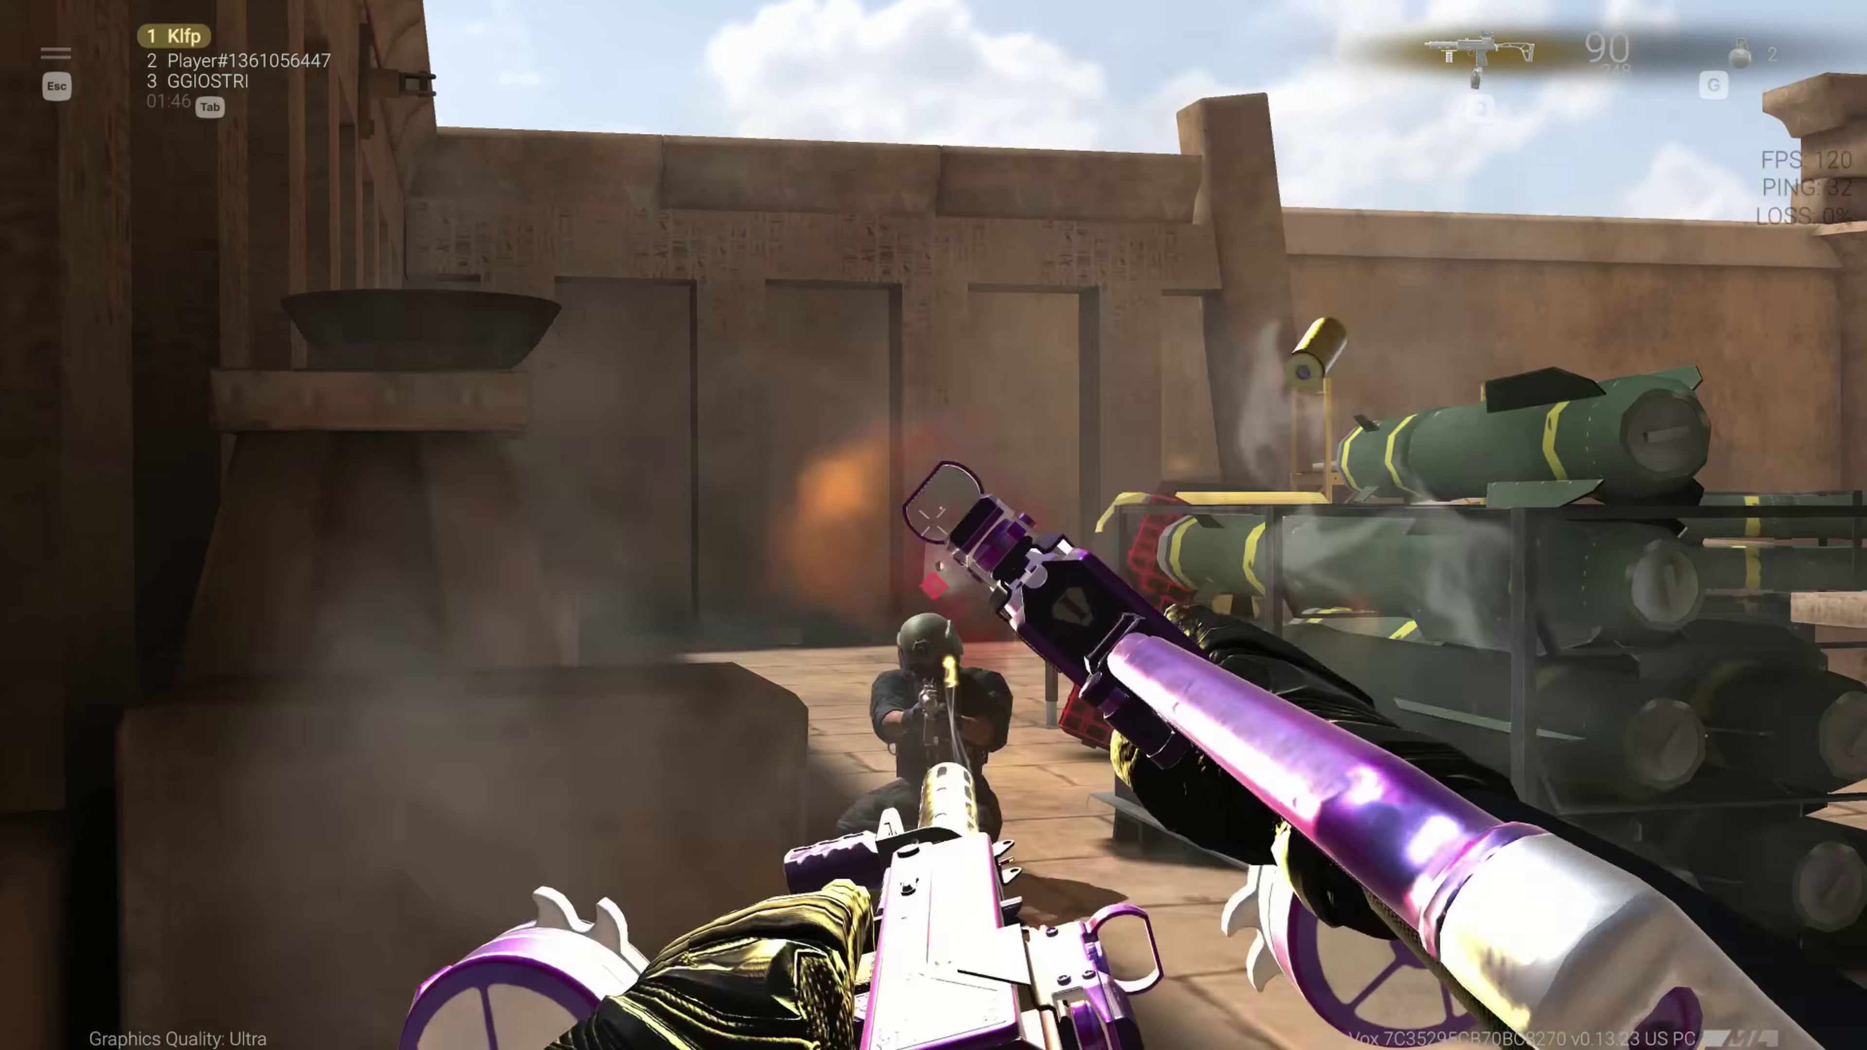
left_click(933, 525)
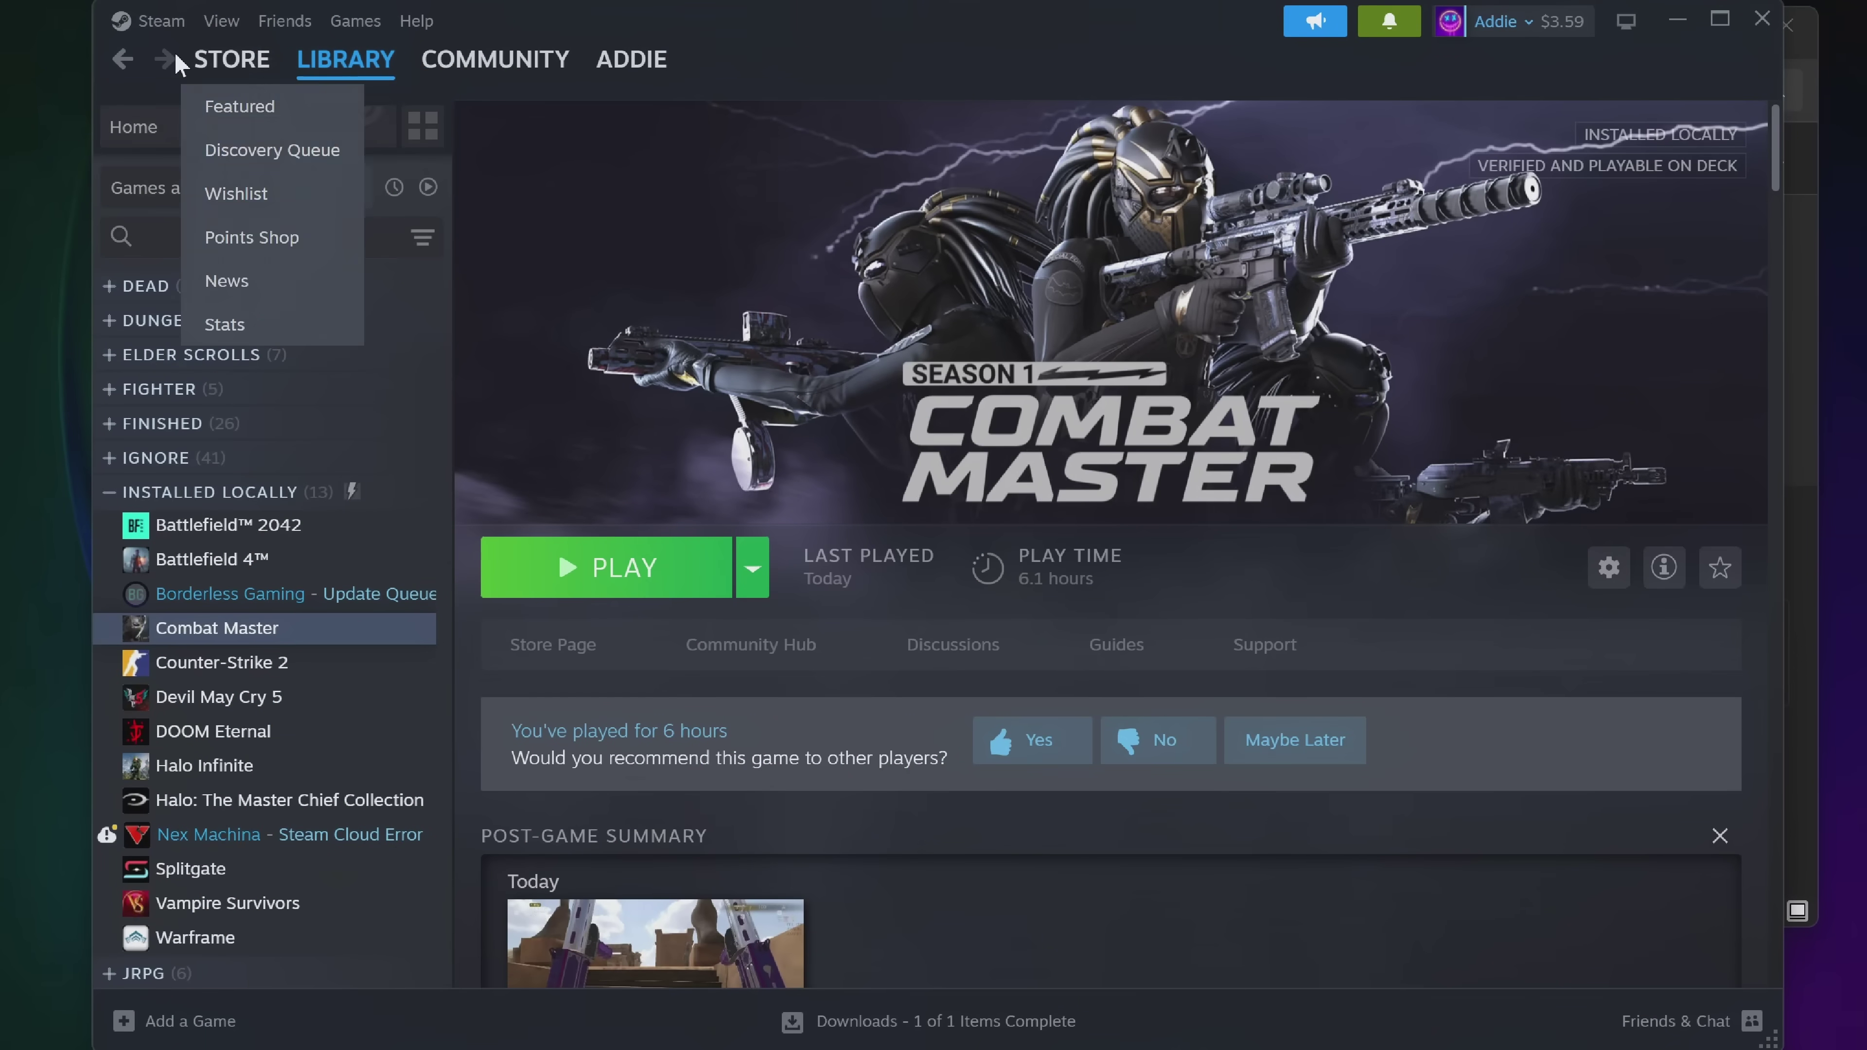
- Open Steam's Interface settings and set Client Beta Participation to Steam Beta Update
left_click(151, 20)
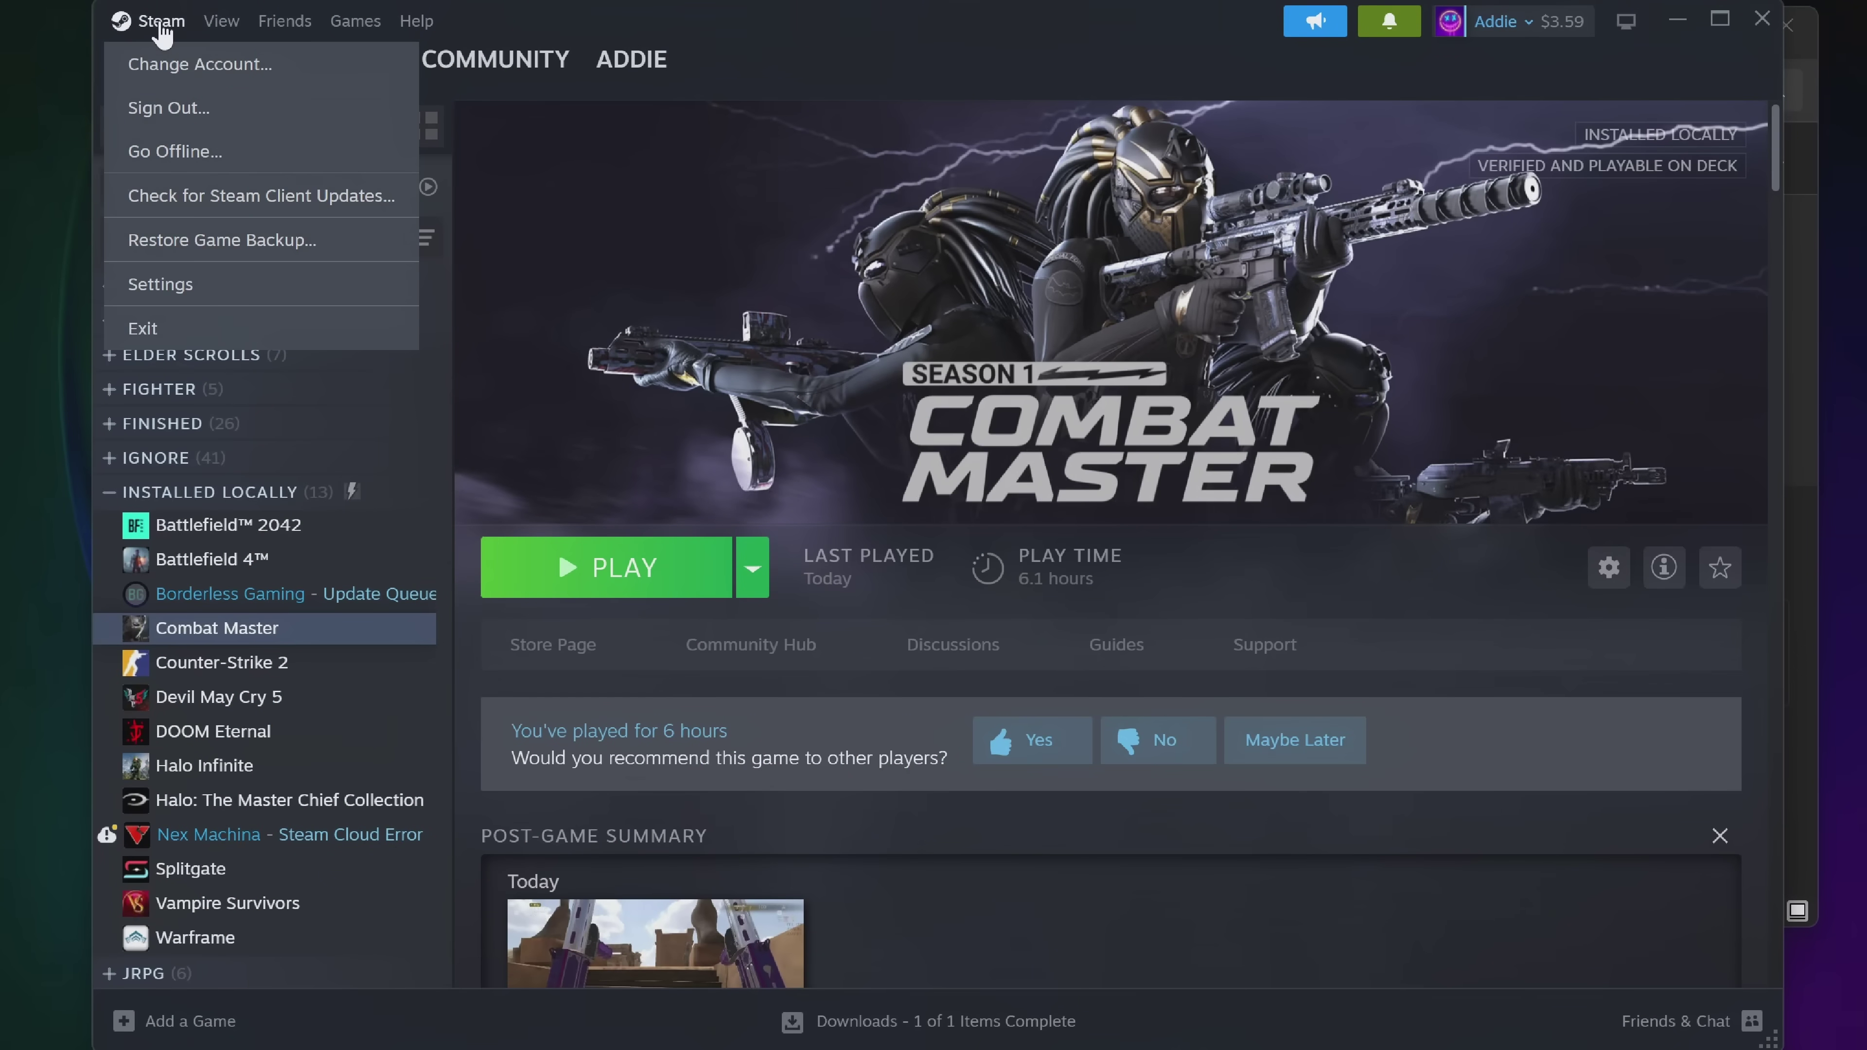
left_click(171, 280)
left_click(478, 450)
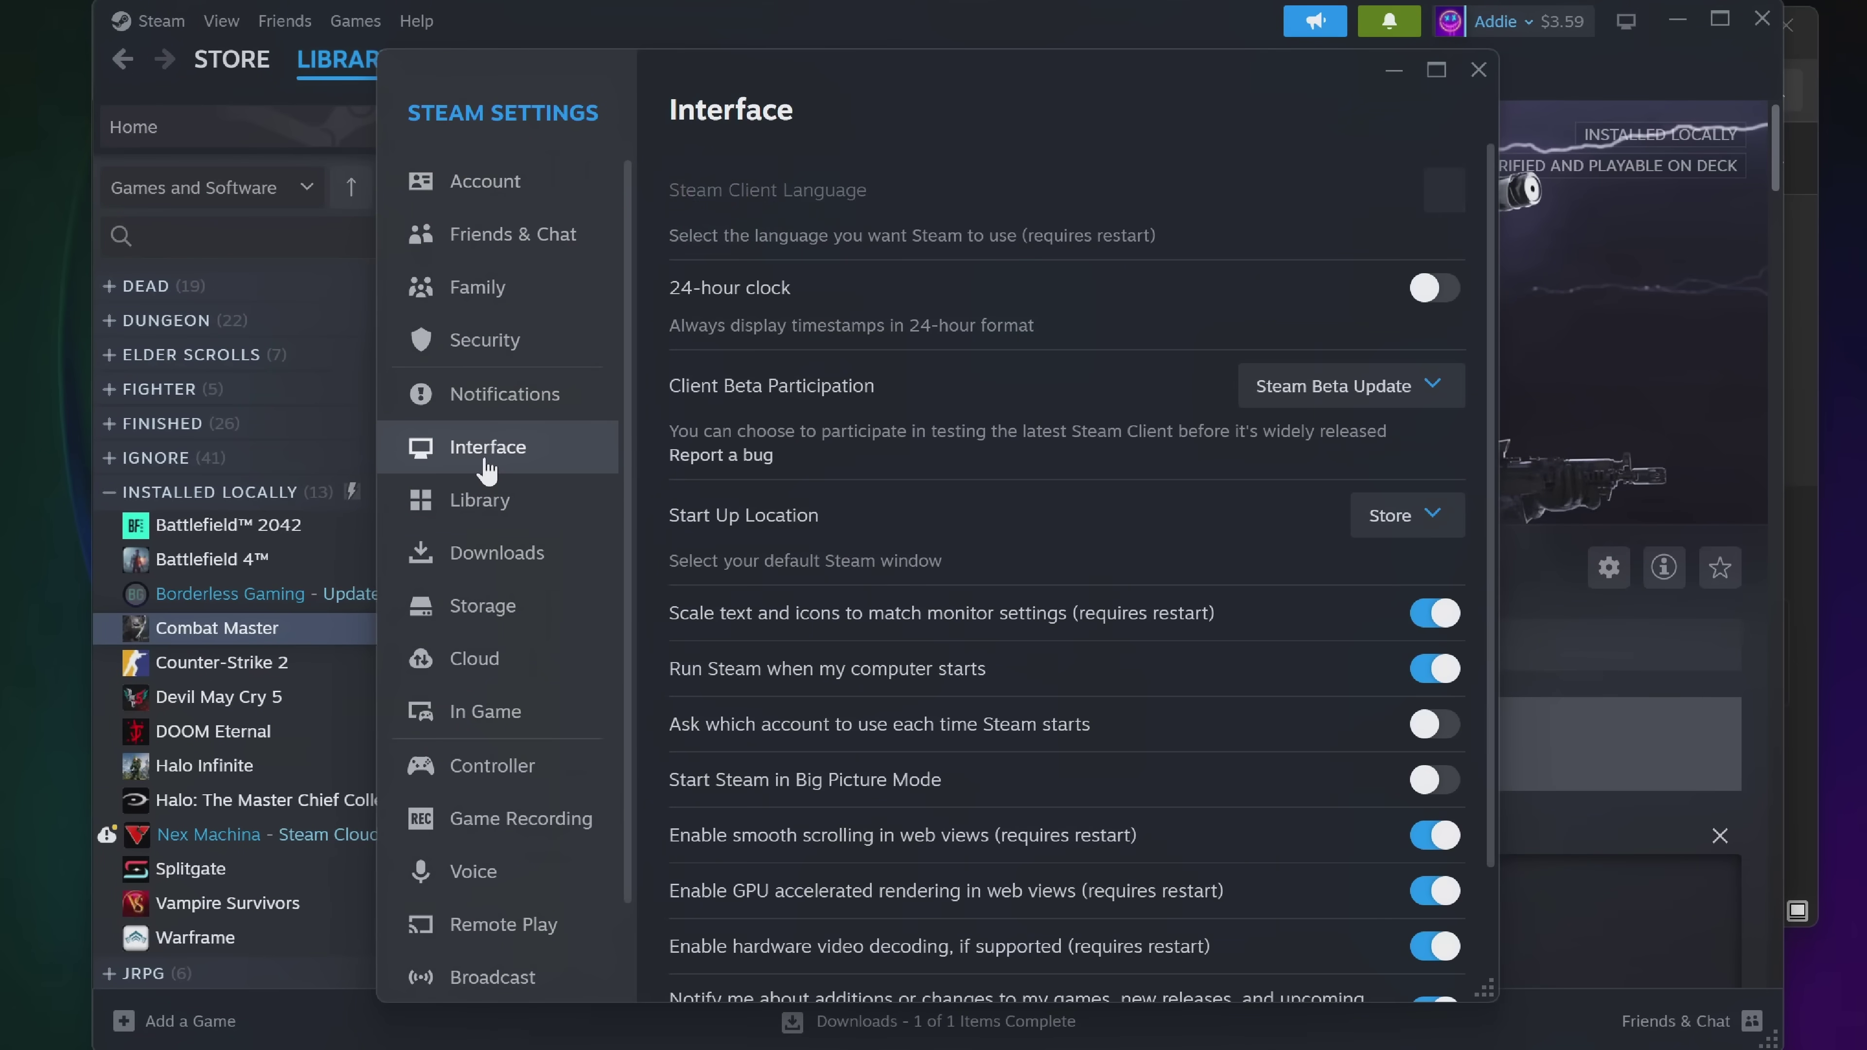
left_click(1340, 397)
left_click(1383, 505)
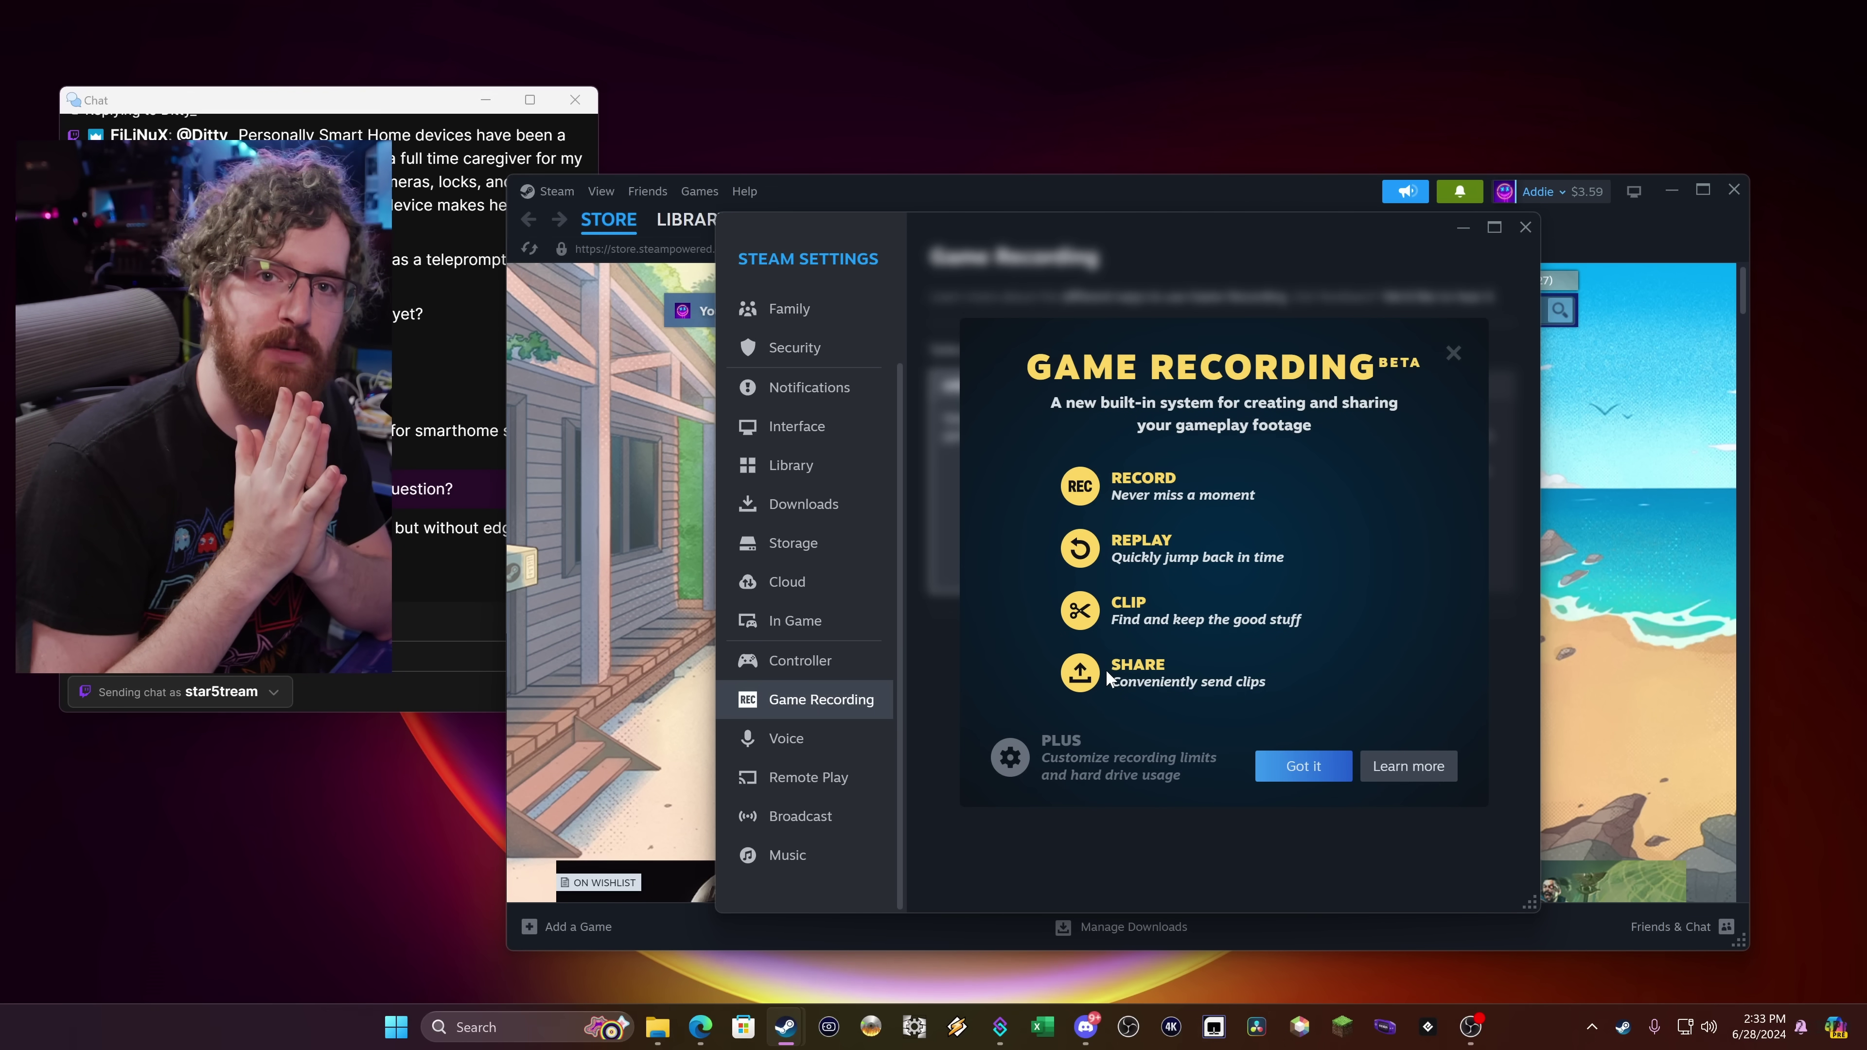
- Dismiss the Game Recording introduction and set the background recording quality to 24 Mbps (Highest)
key("Escape")
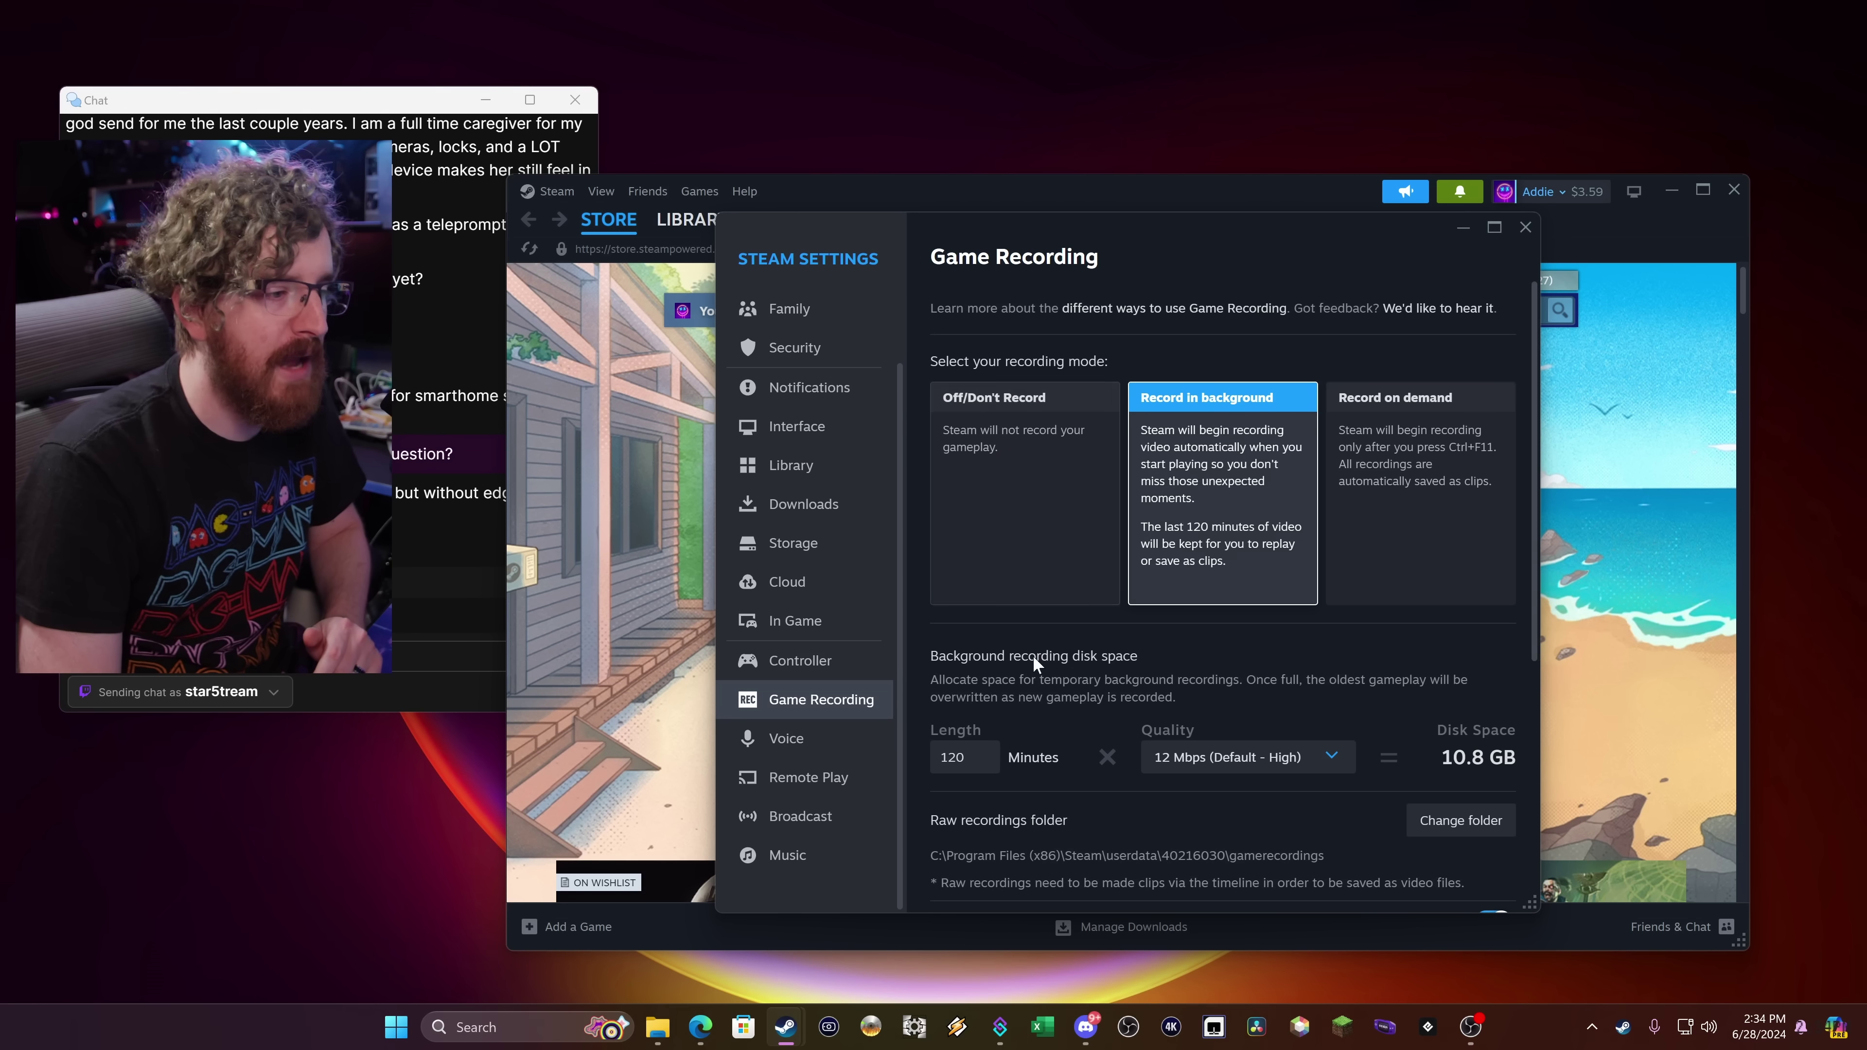
scroll(1028, 665, "down", 3)
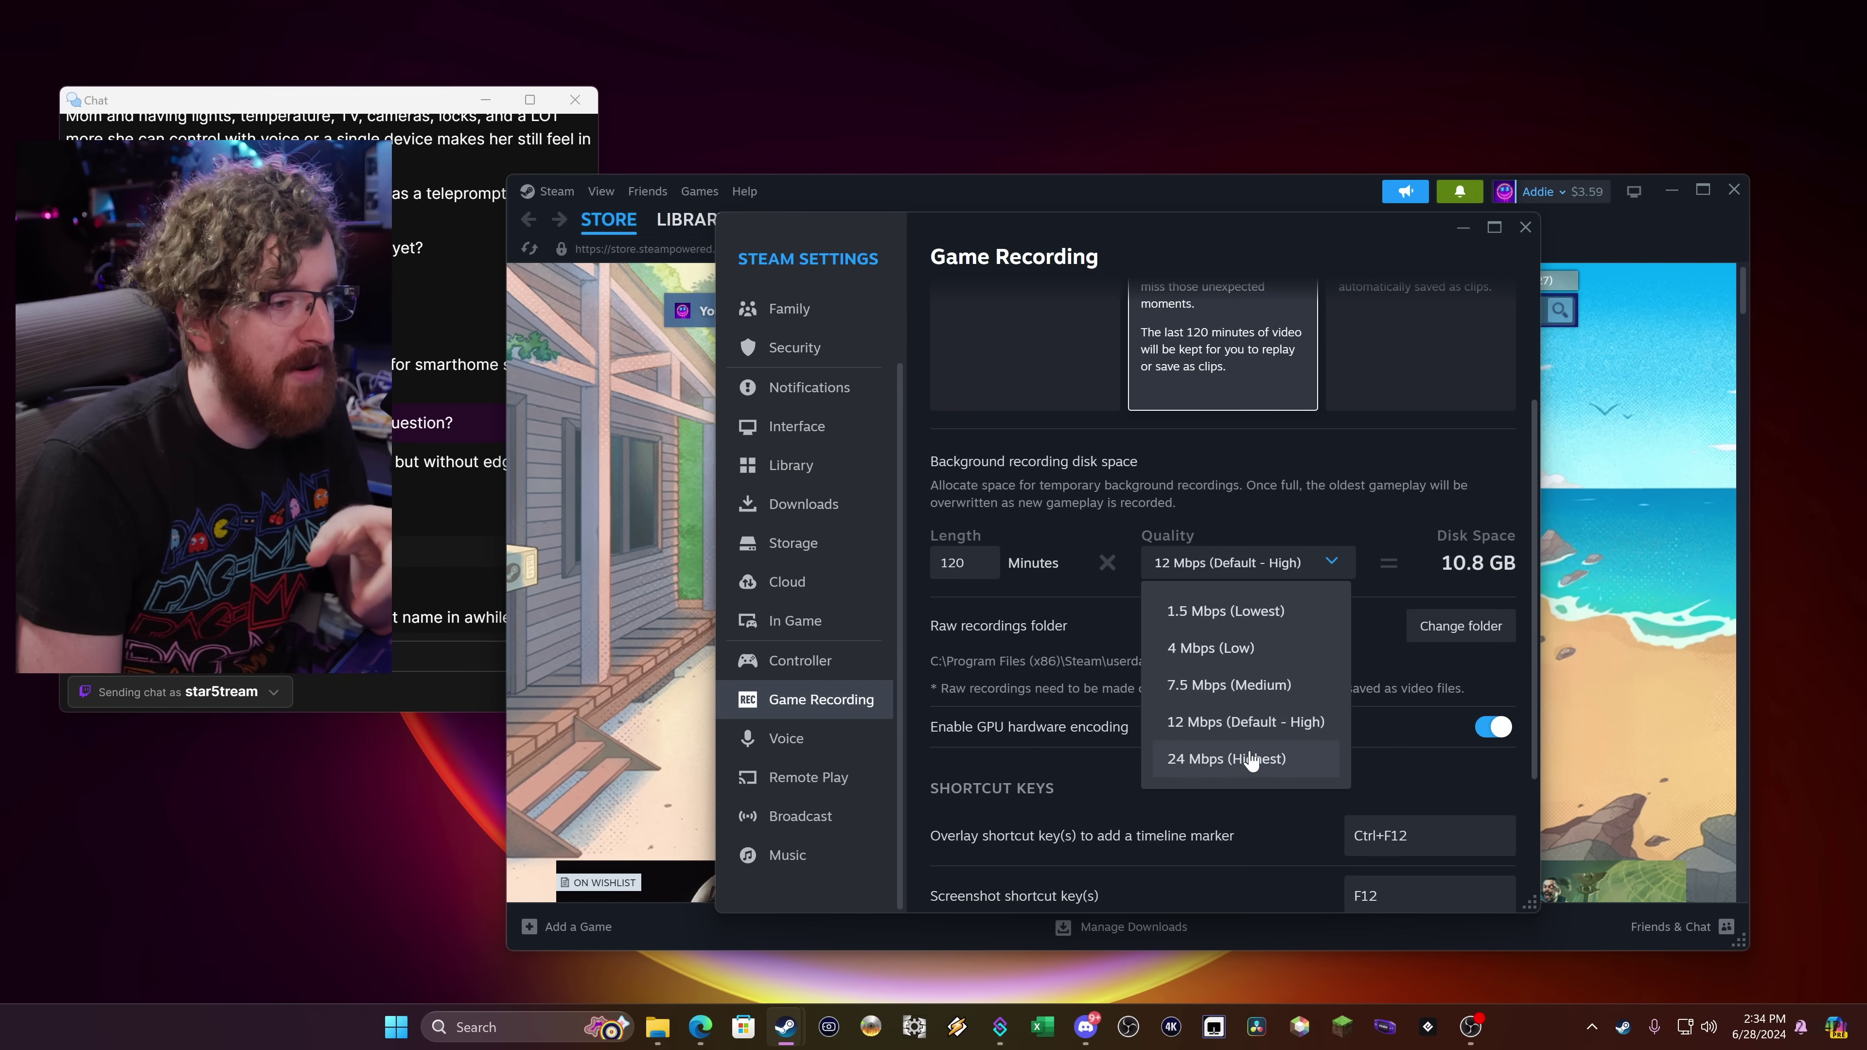
left_click(1263, 561)
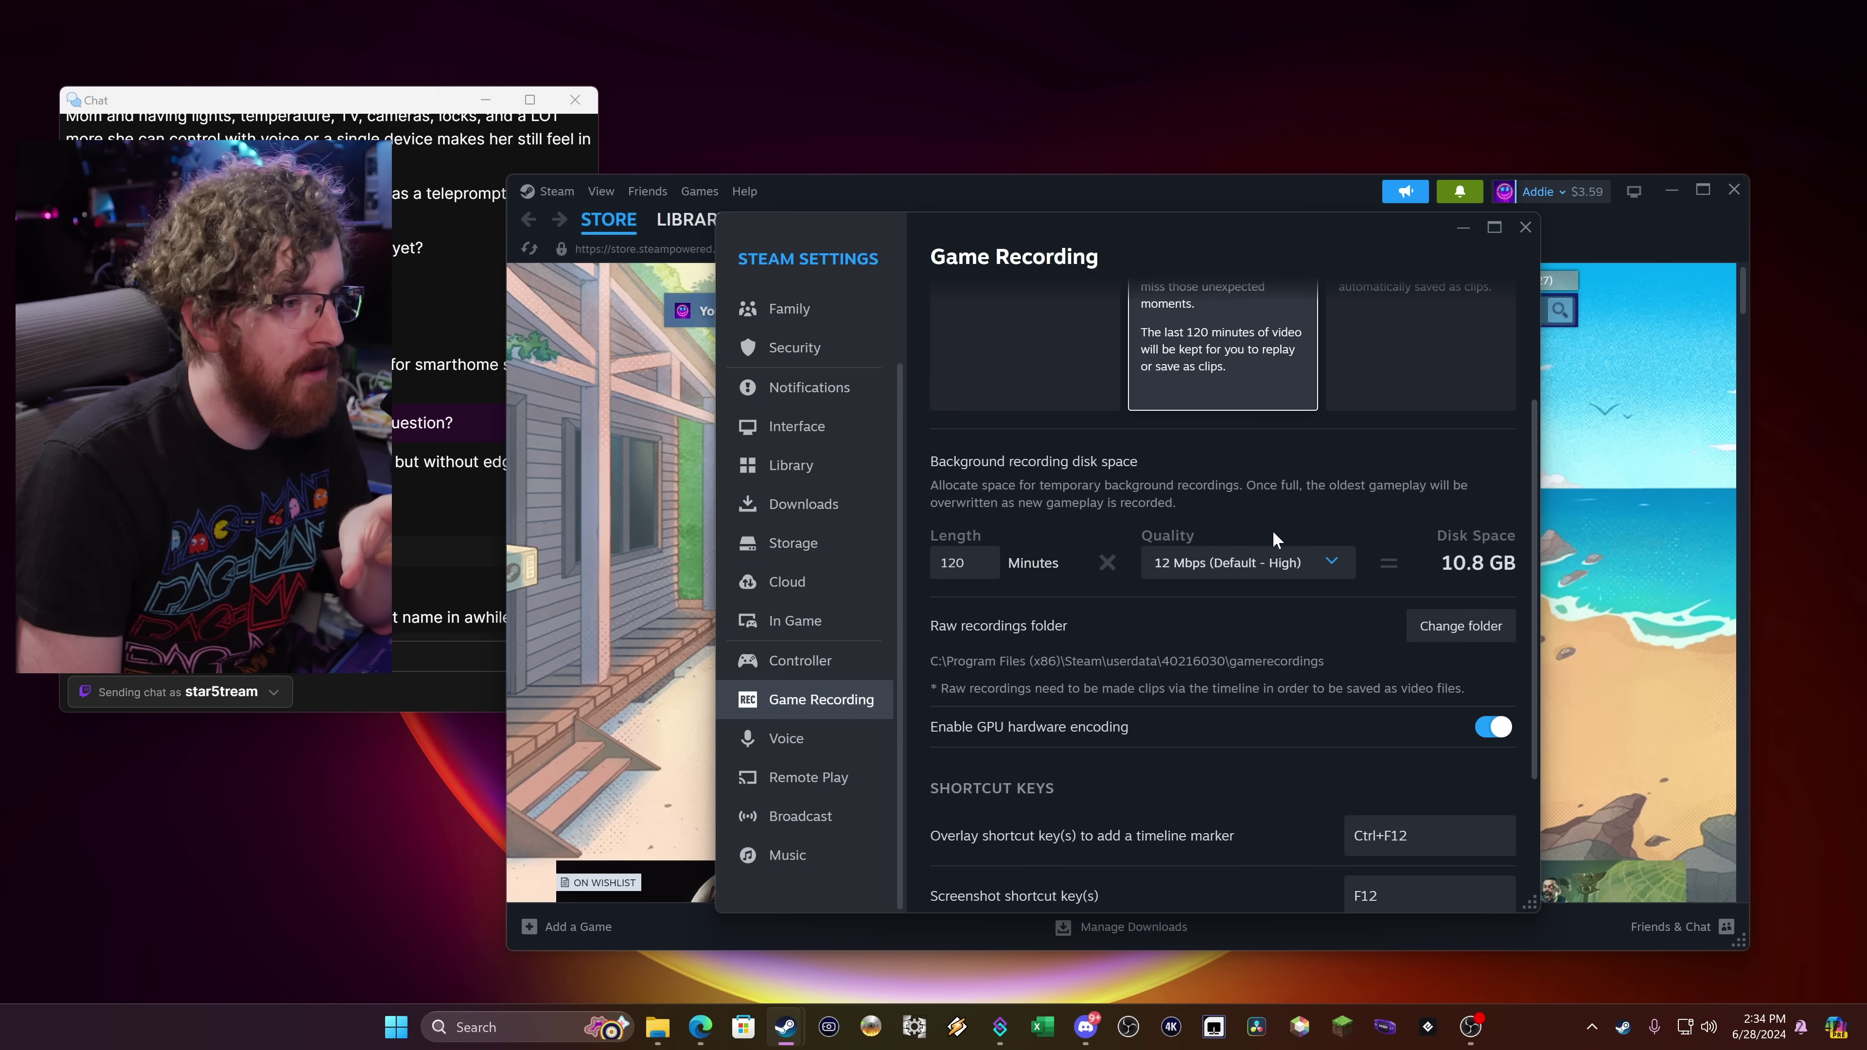
left_click(1256, 568)
left_click(1233, 768)
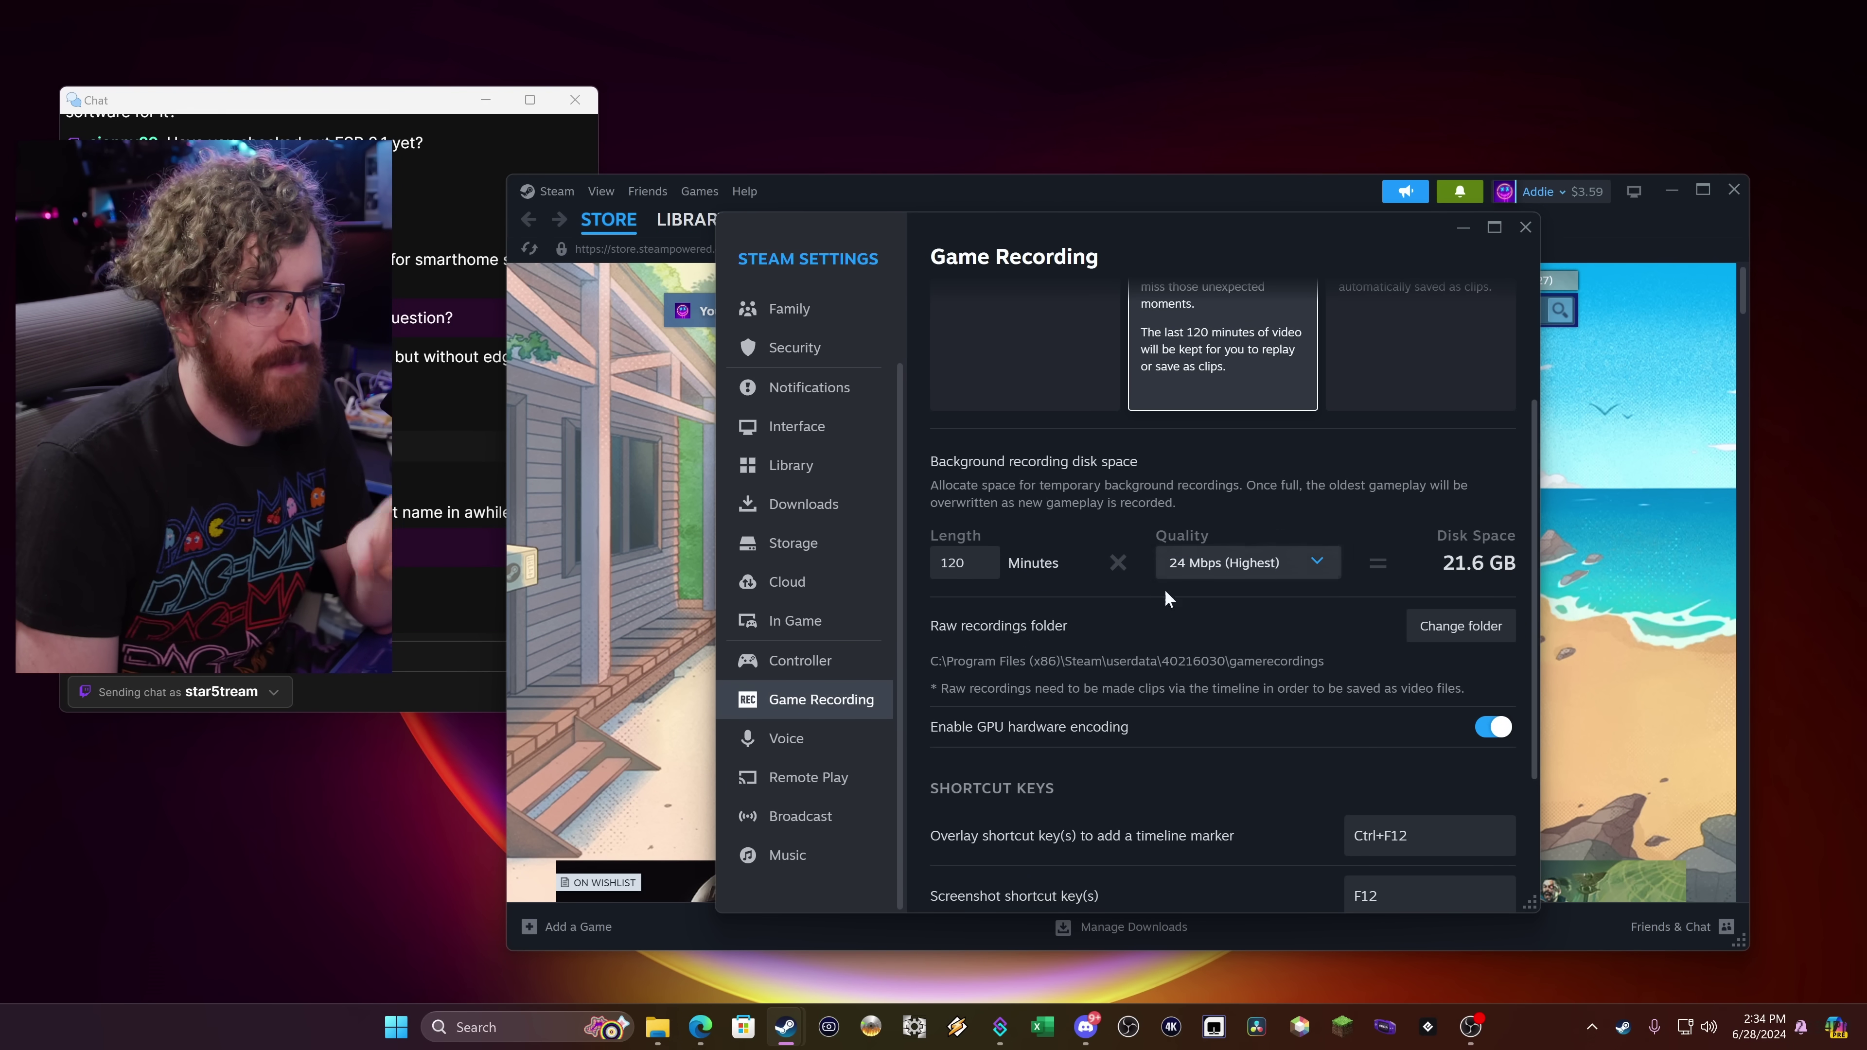
left_click(1272, 576)
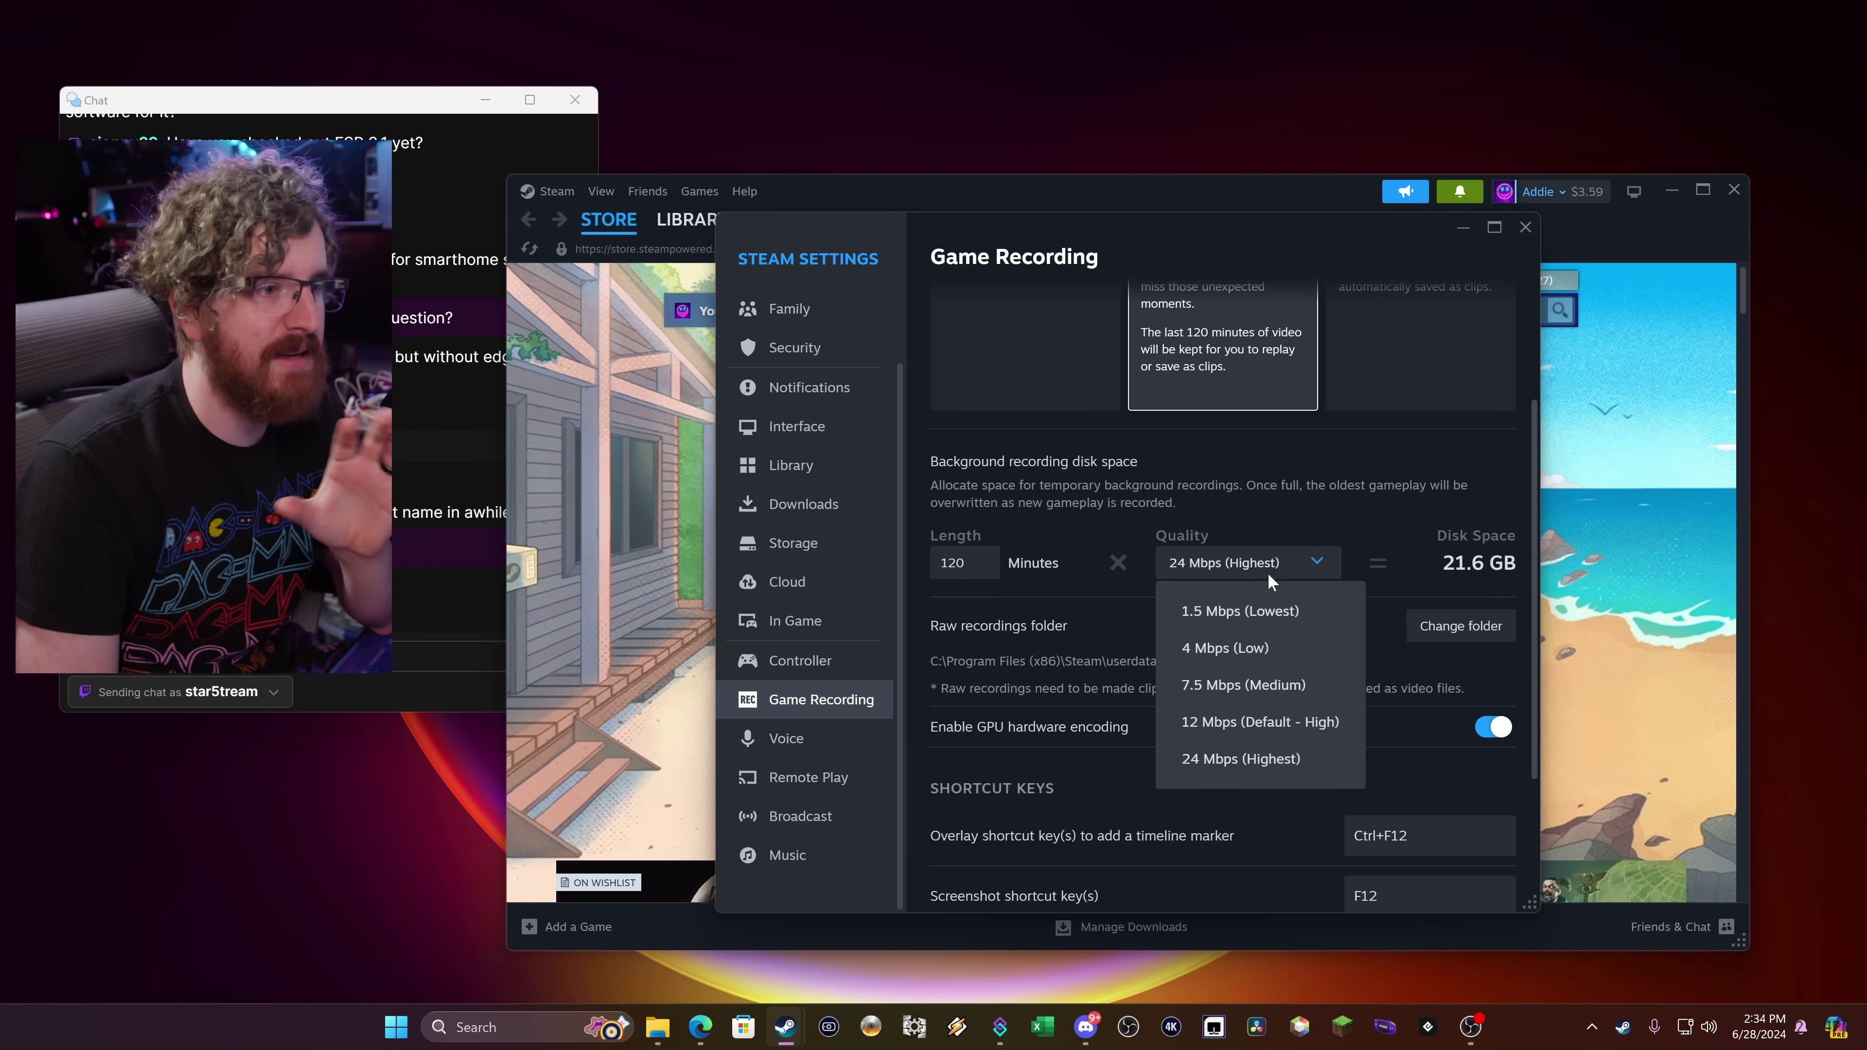
left_click(1250, 762)
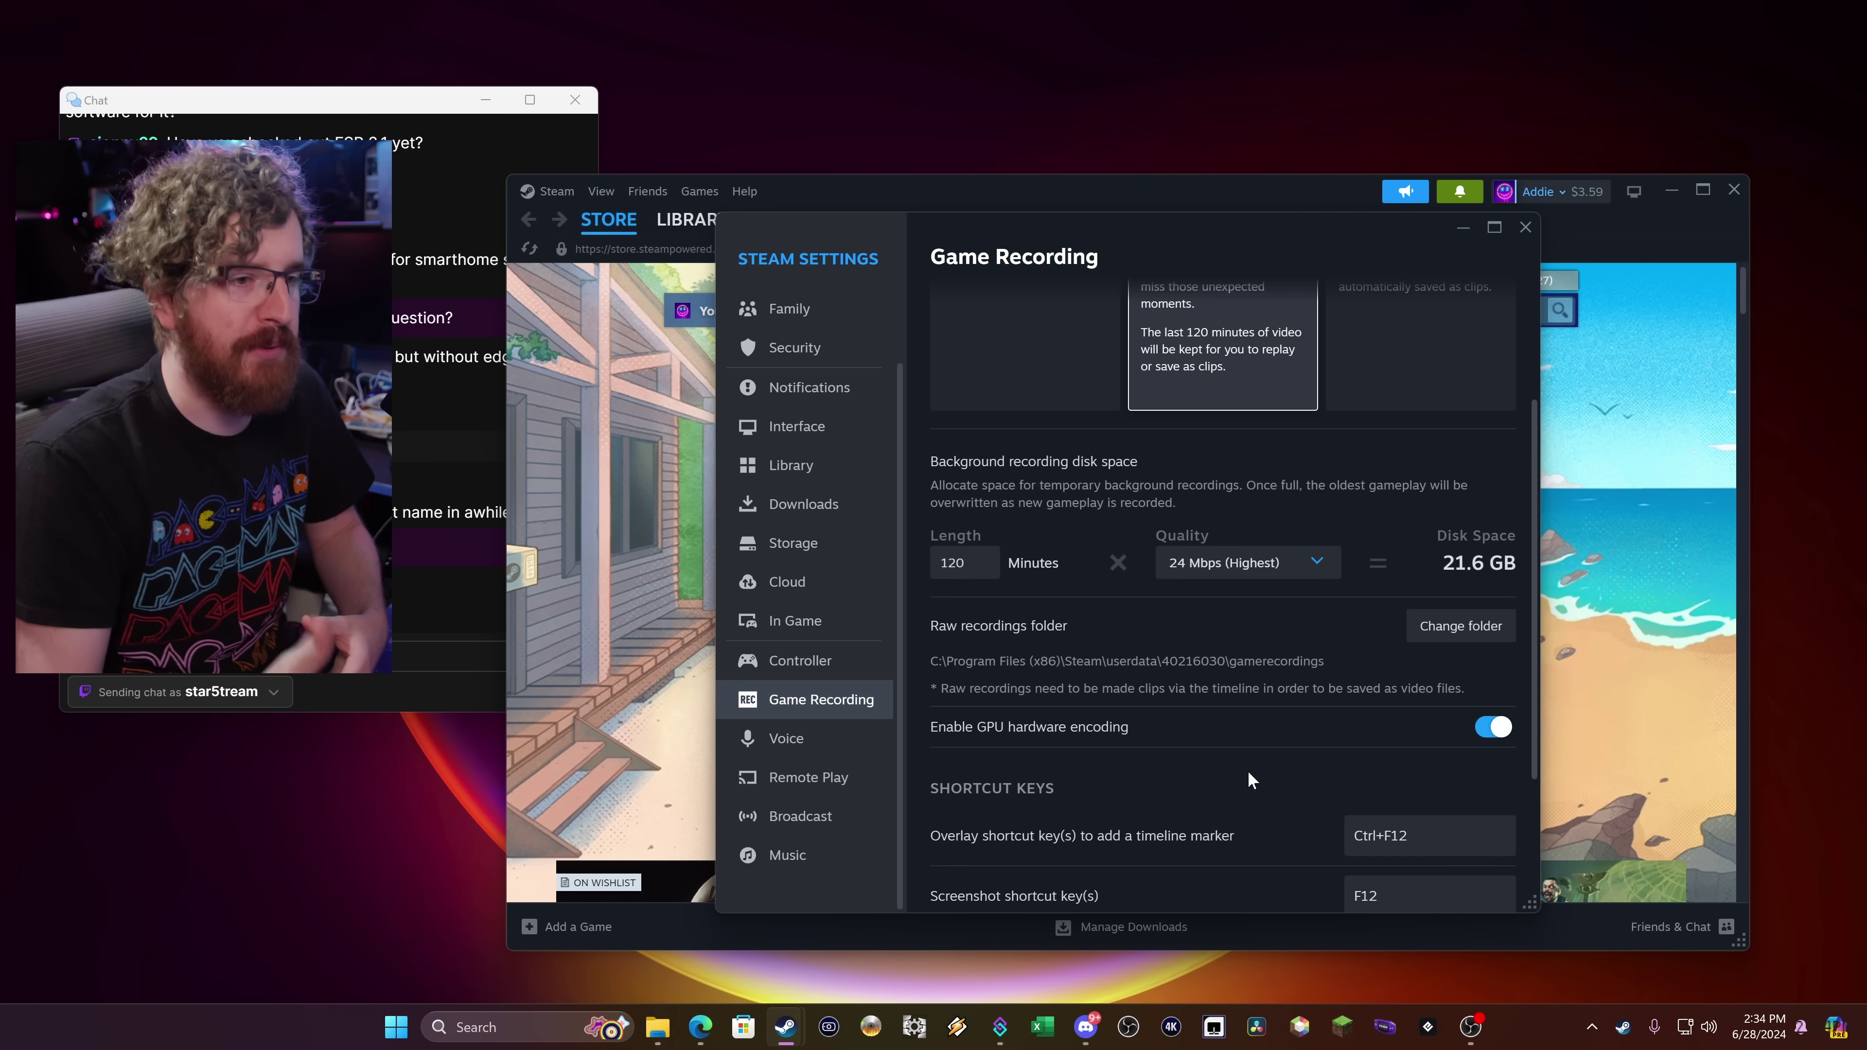
double_click(955, 563)
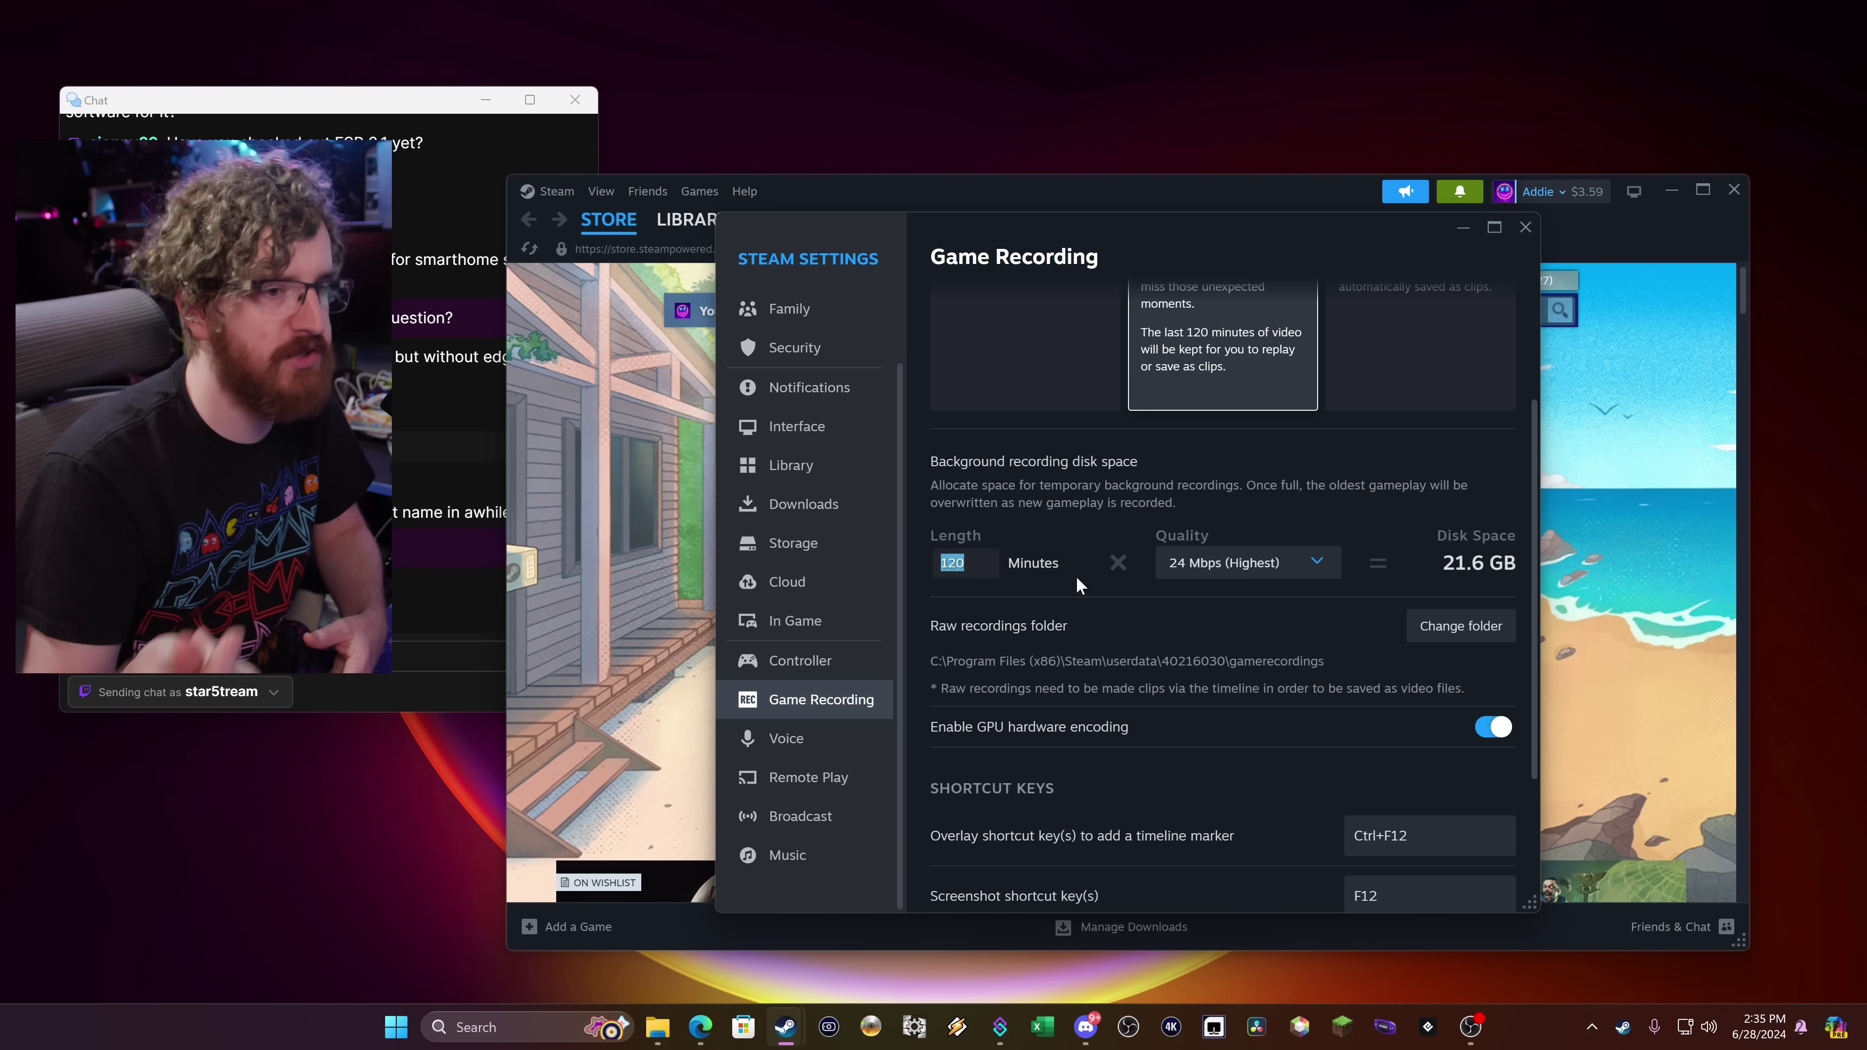
left_click(1434, 562)
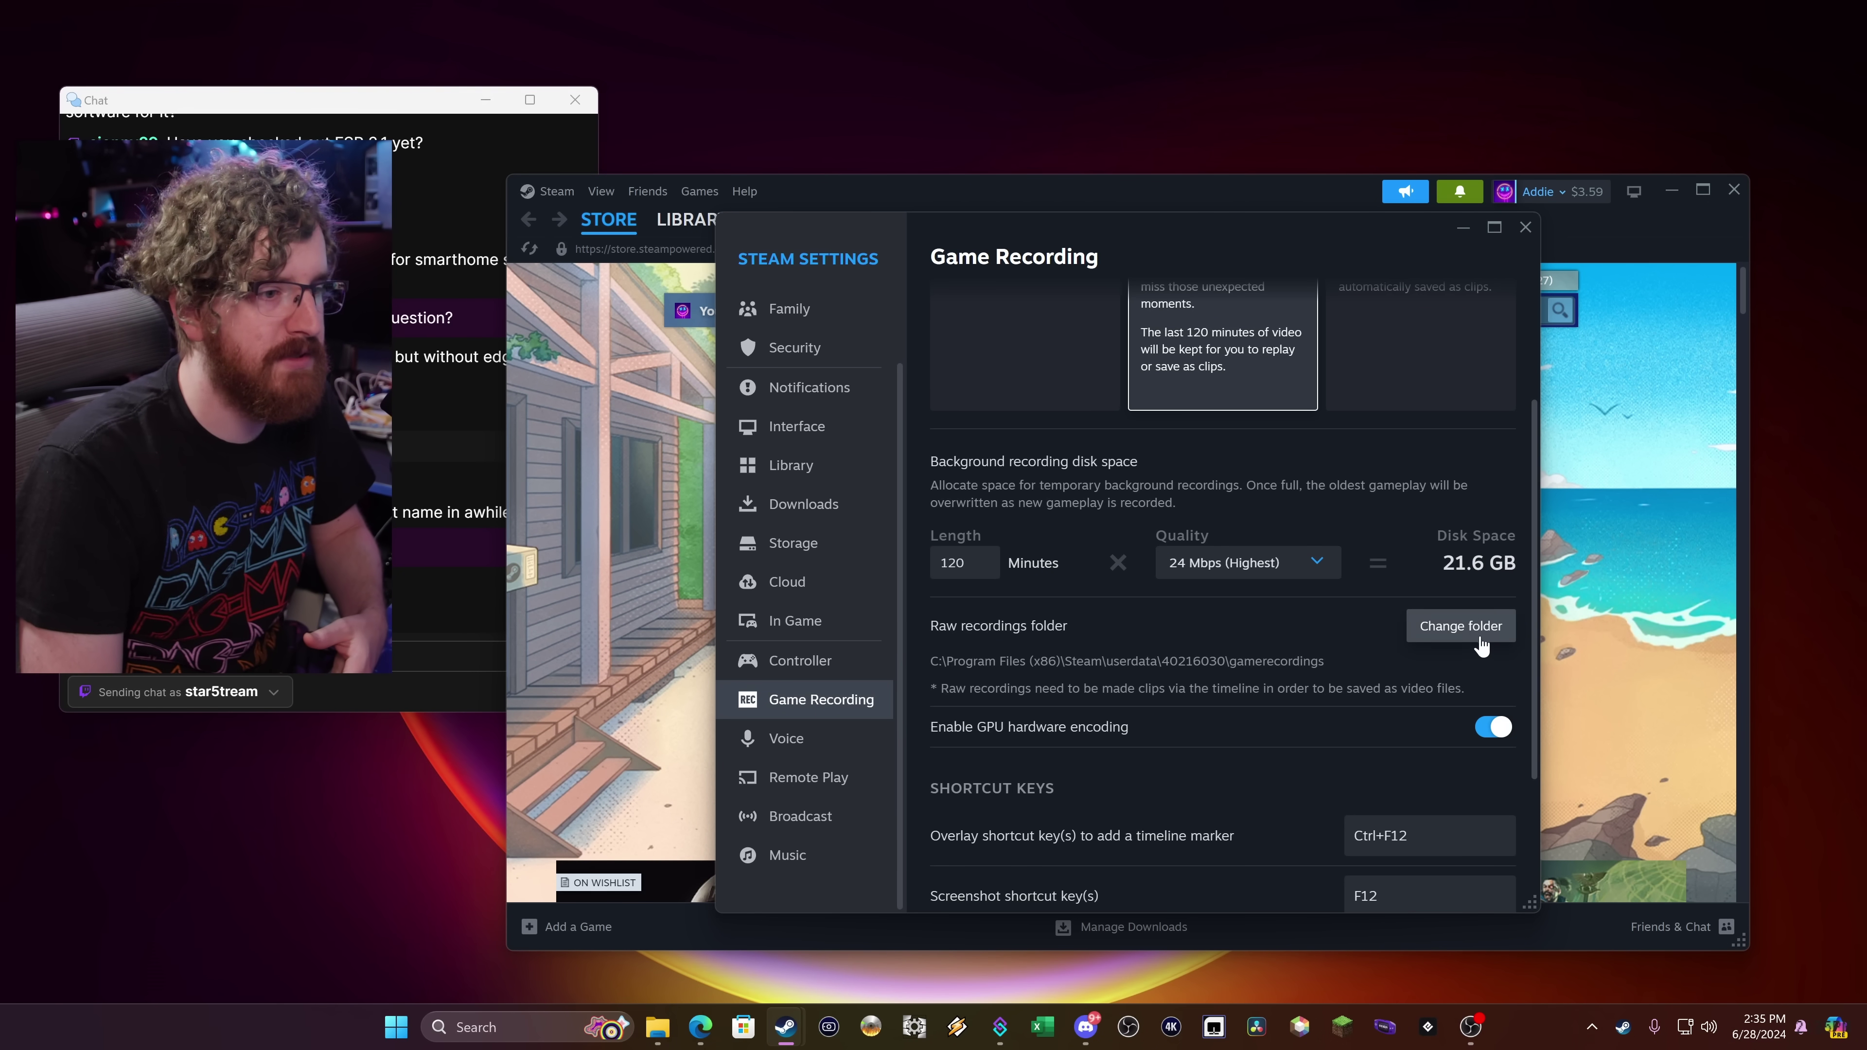
- Browse for a new raw recordings location and create a folder named Steam inside Captures on the D: drive
left_click(1461, 626)
left_click_drag(542, 16, 855, 86)
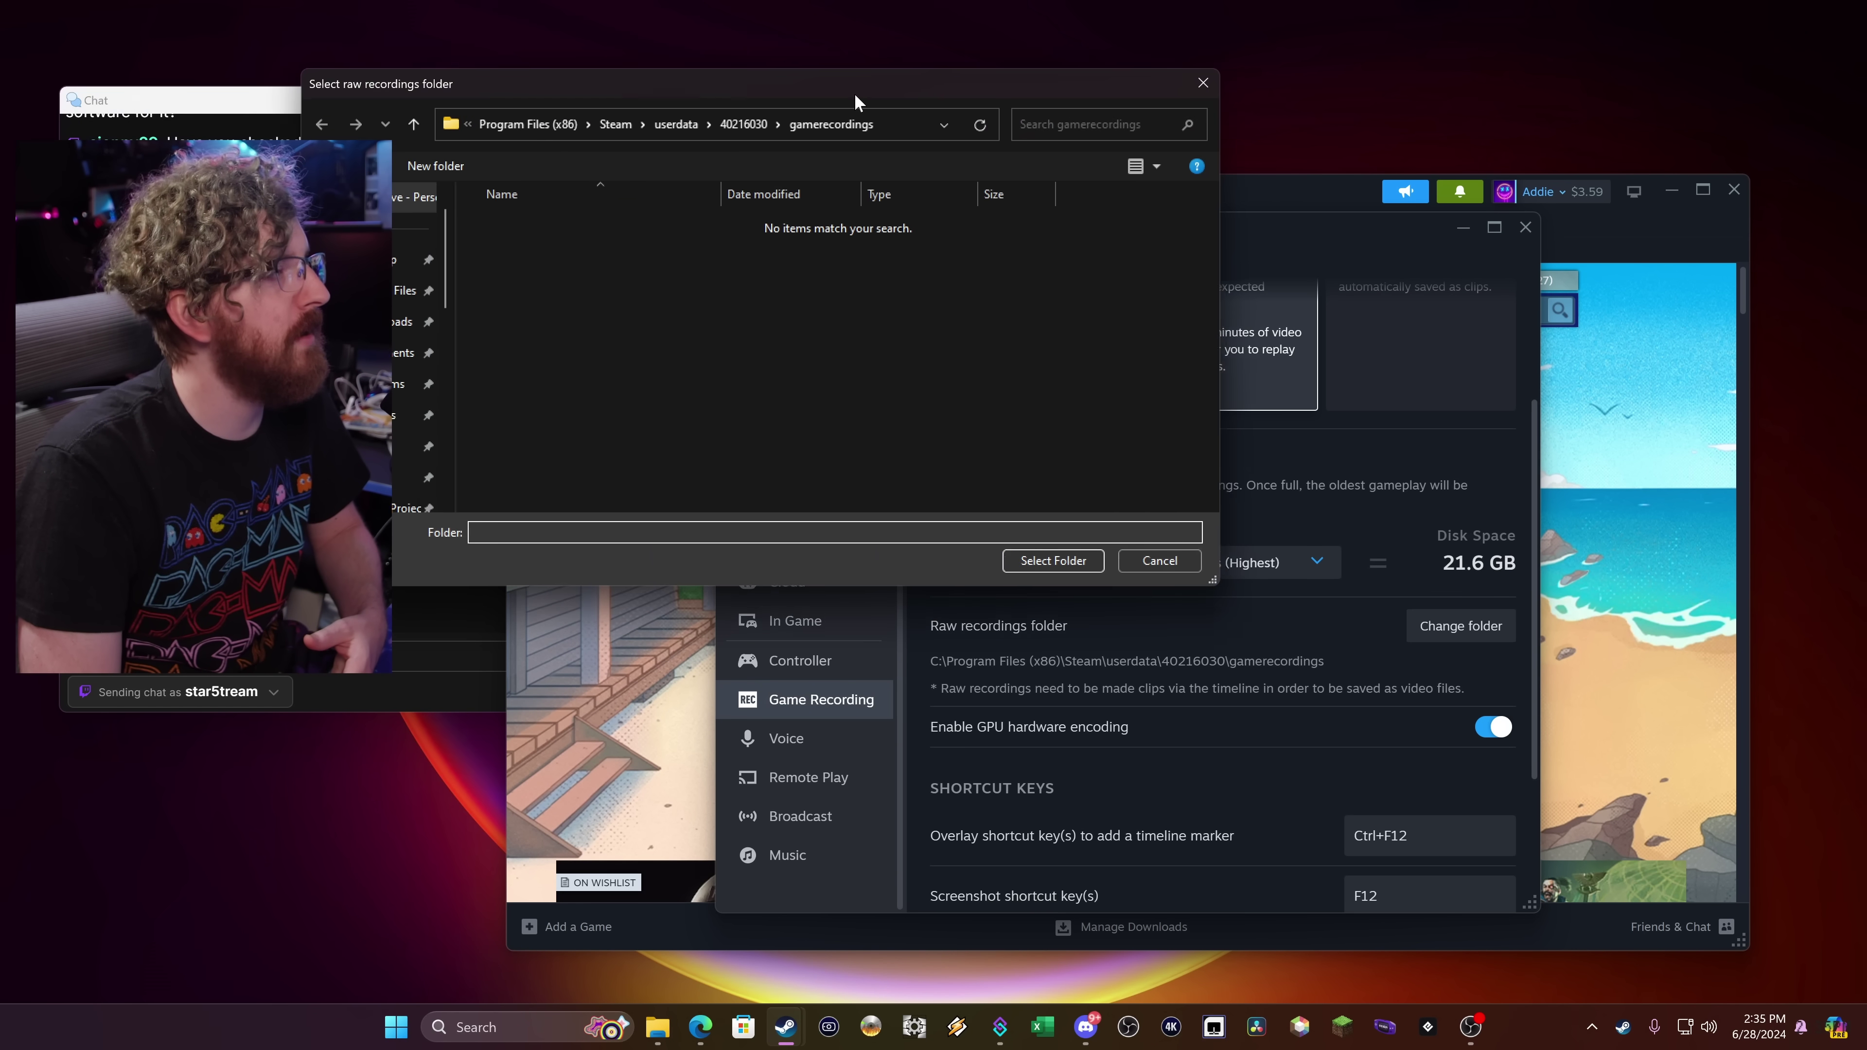
scroll(412, 400, "down", 1)
left_click(408, 353)
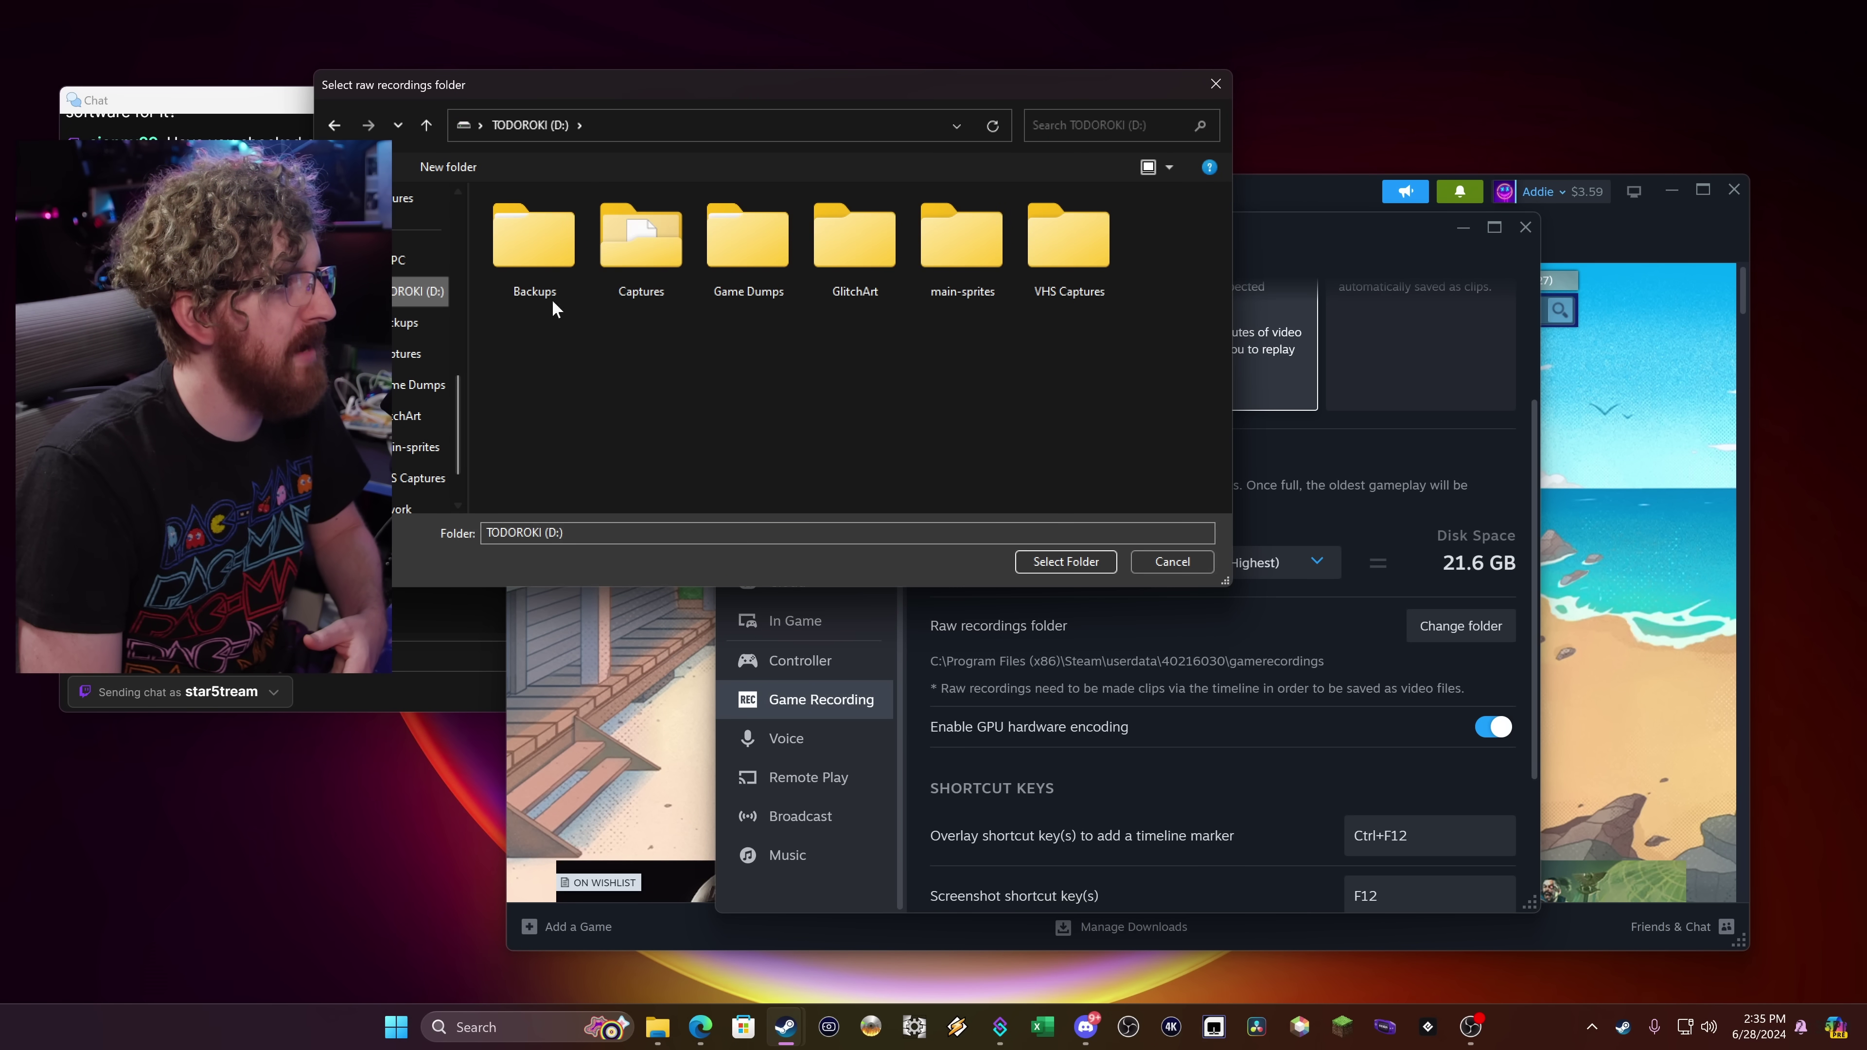
left_click(468, 170)
type("Steam")
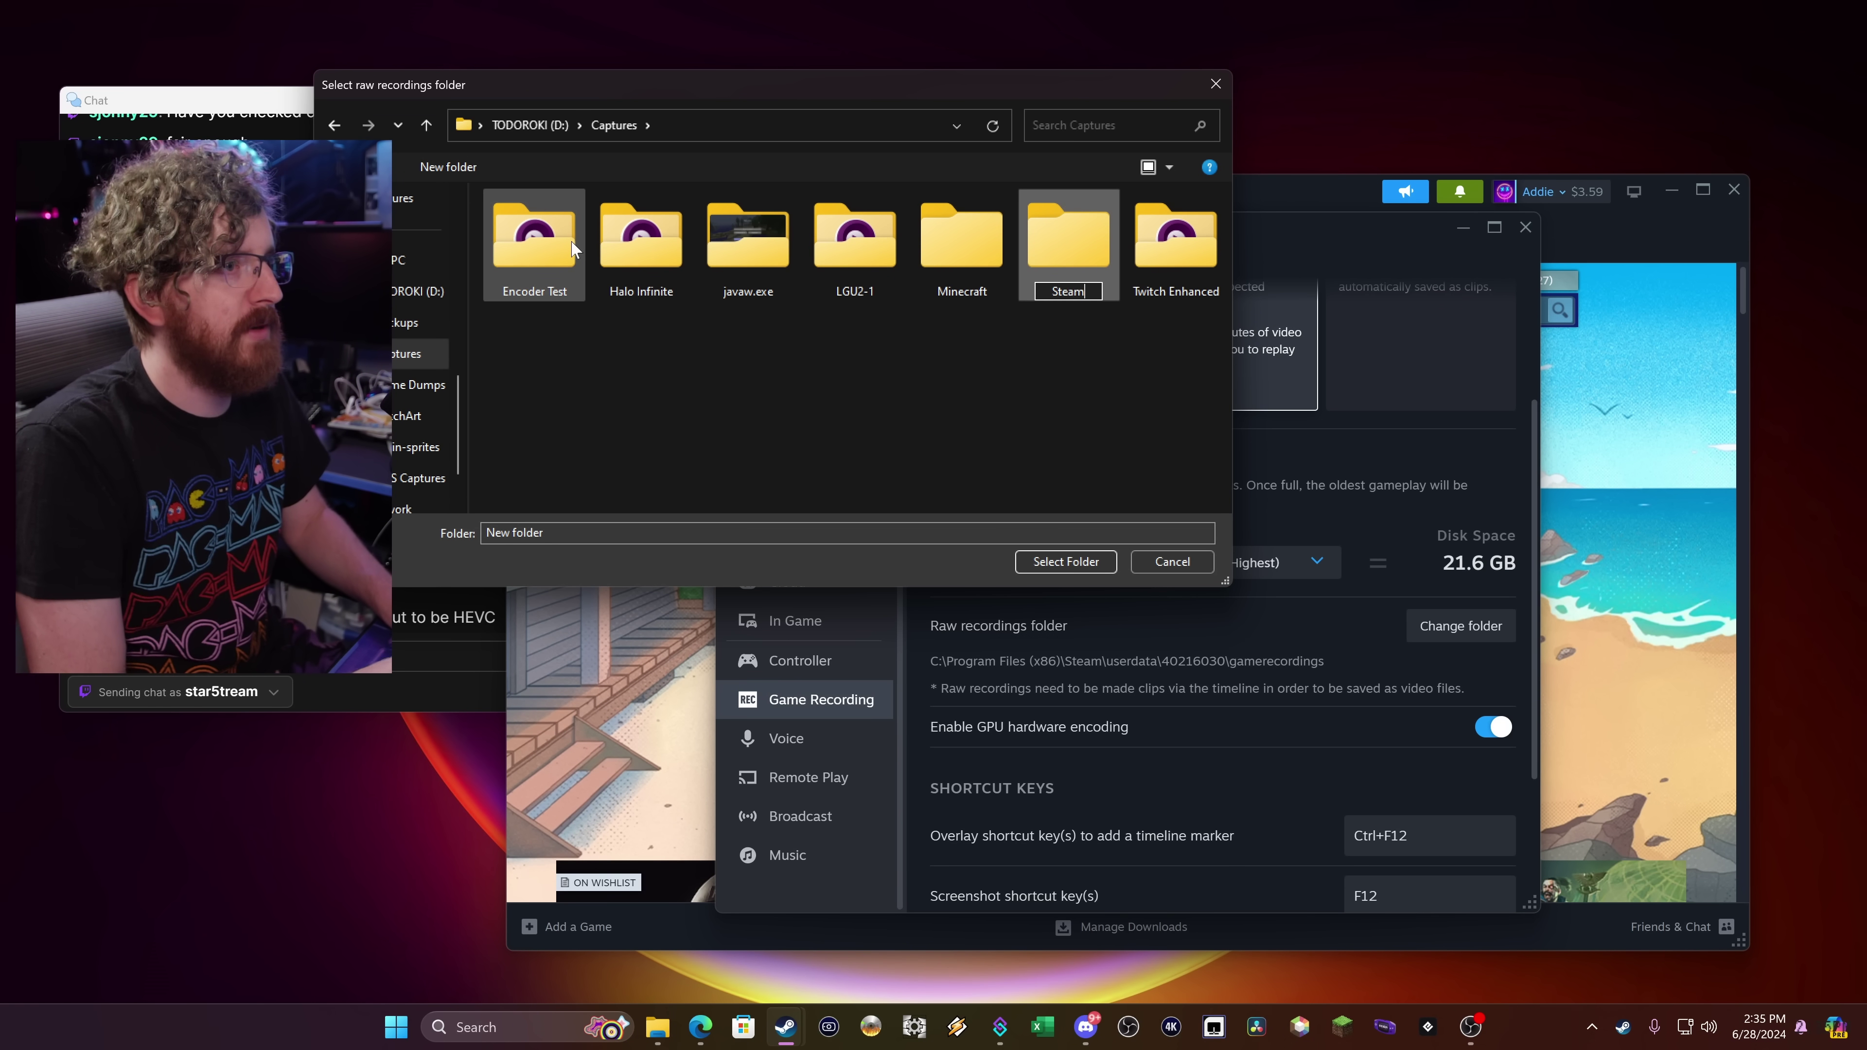
key("Return")
- Choose the new Steam folder as the raw recordings folder and restart Steam to apply it
left_click(1066, 561)
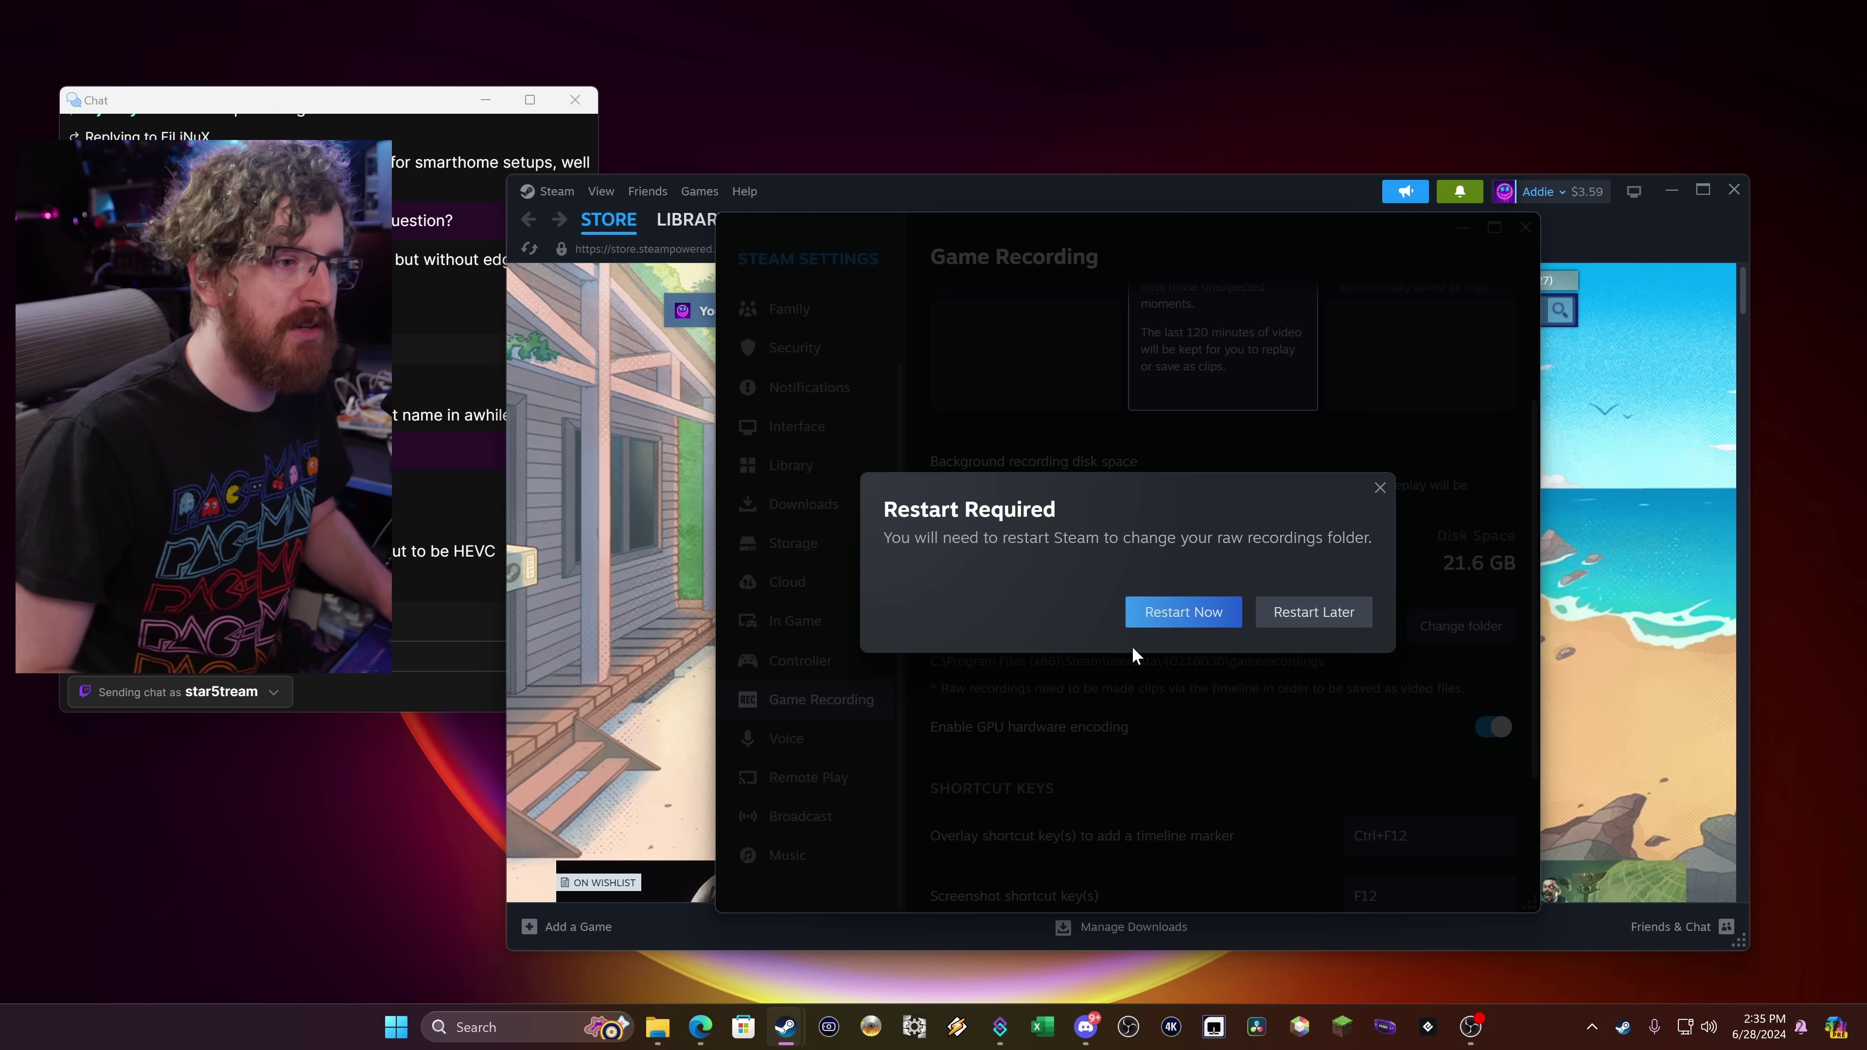
left_click(1166, 611)
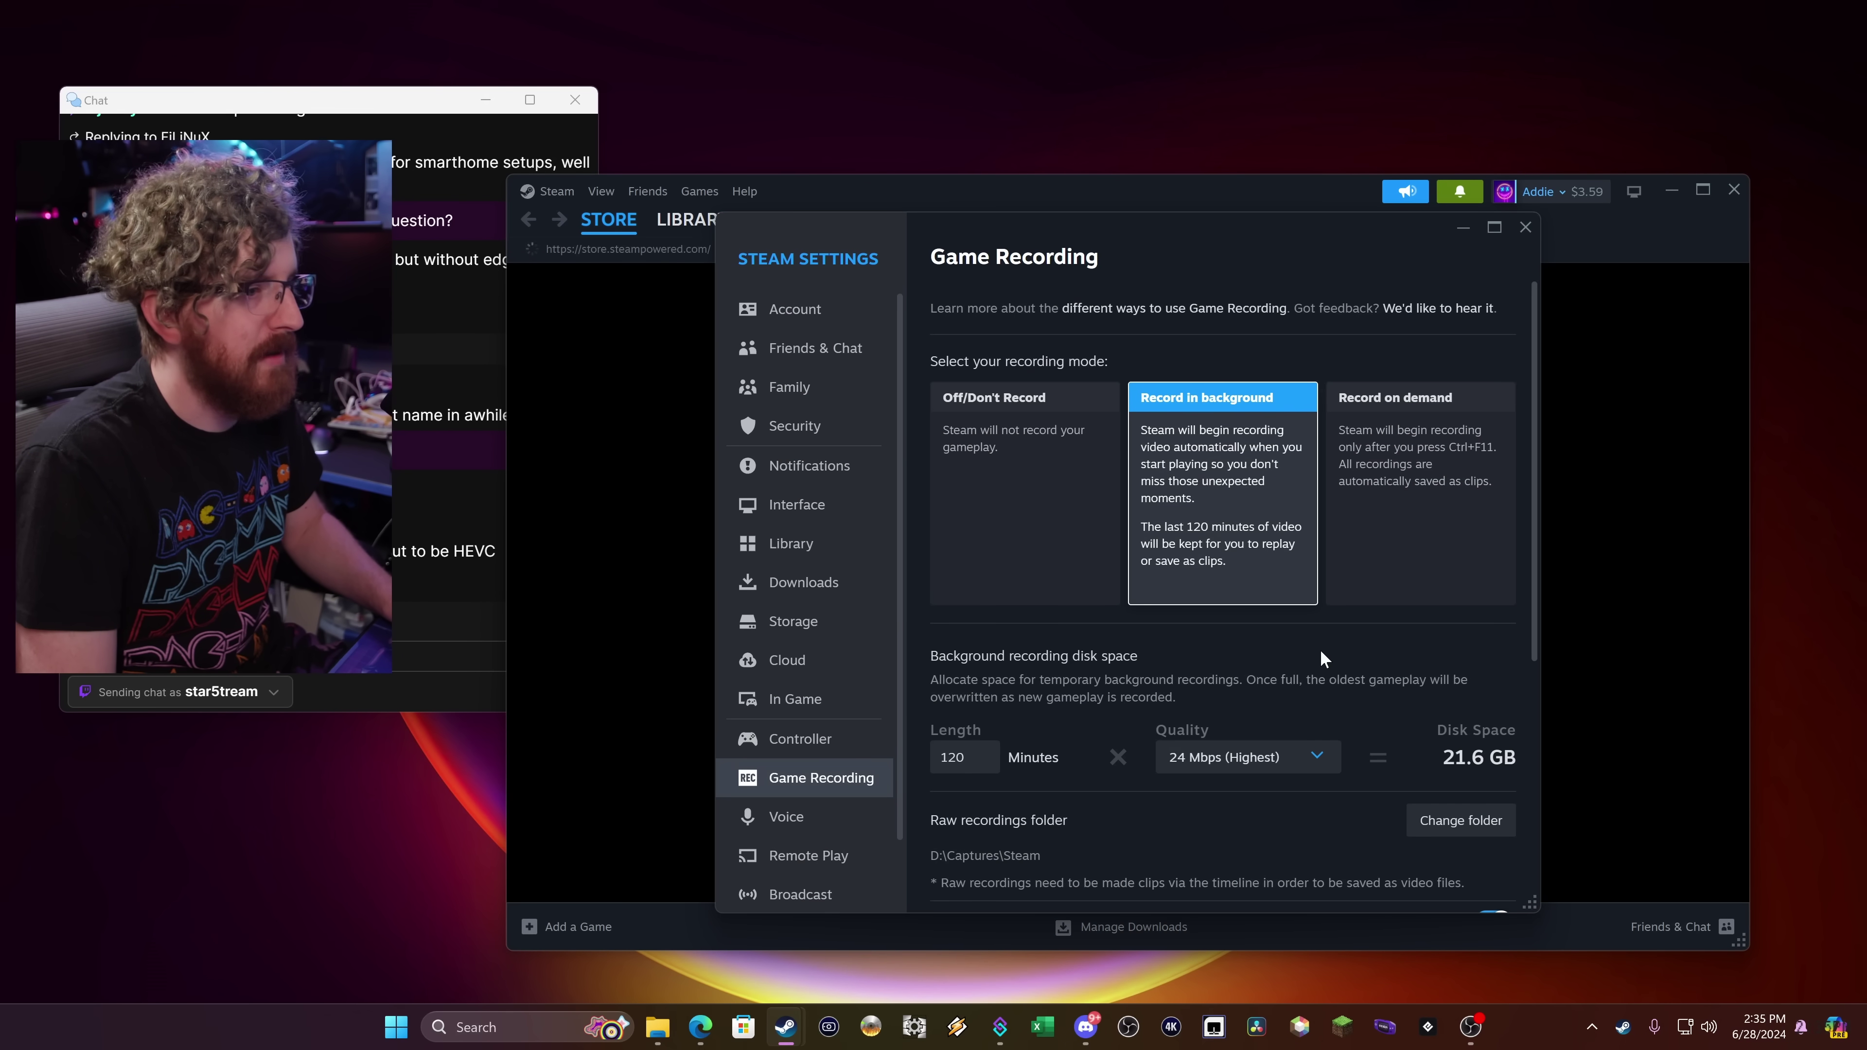
scroll(1162, 620, "down", 5)
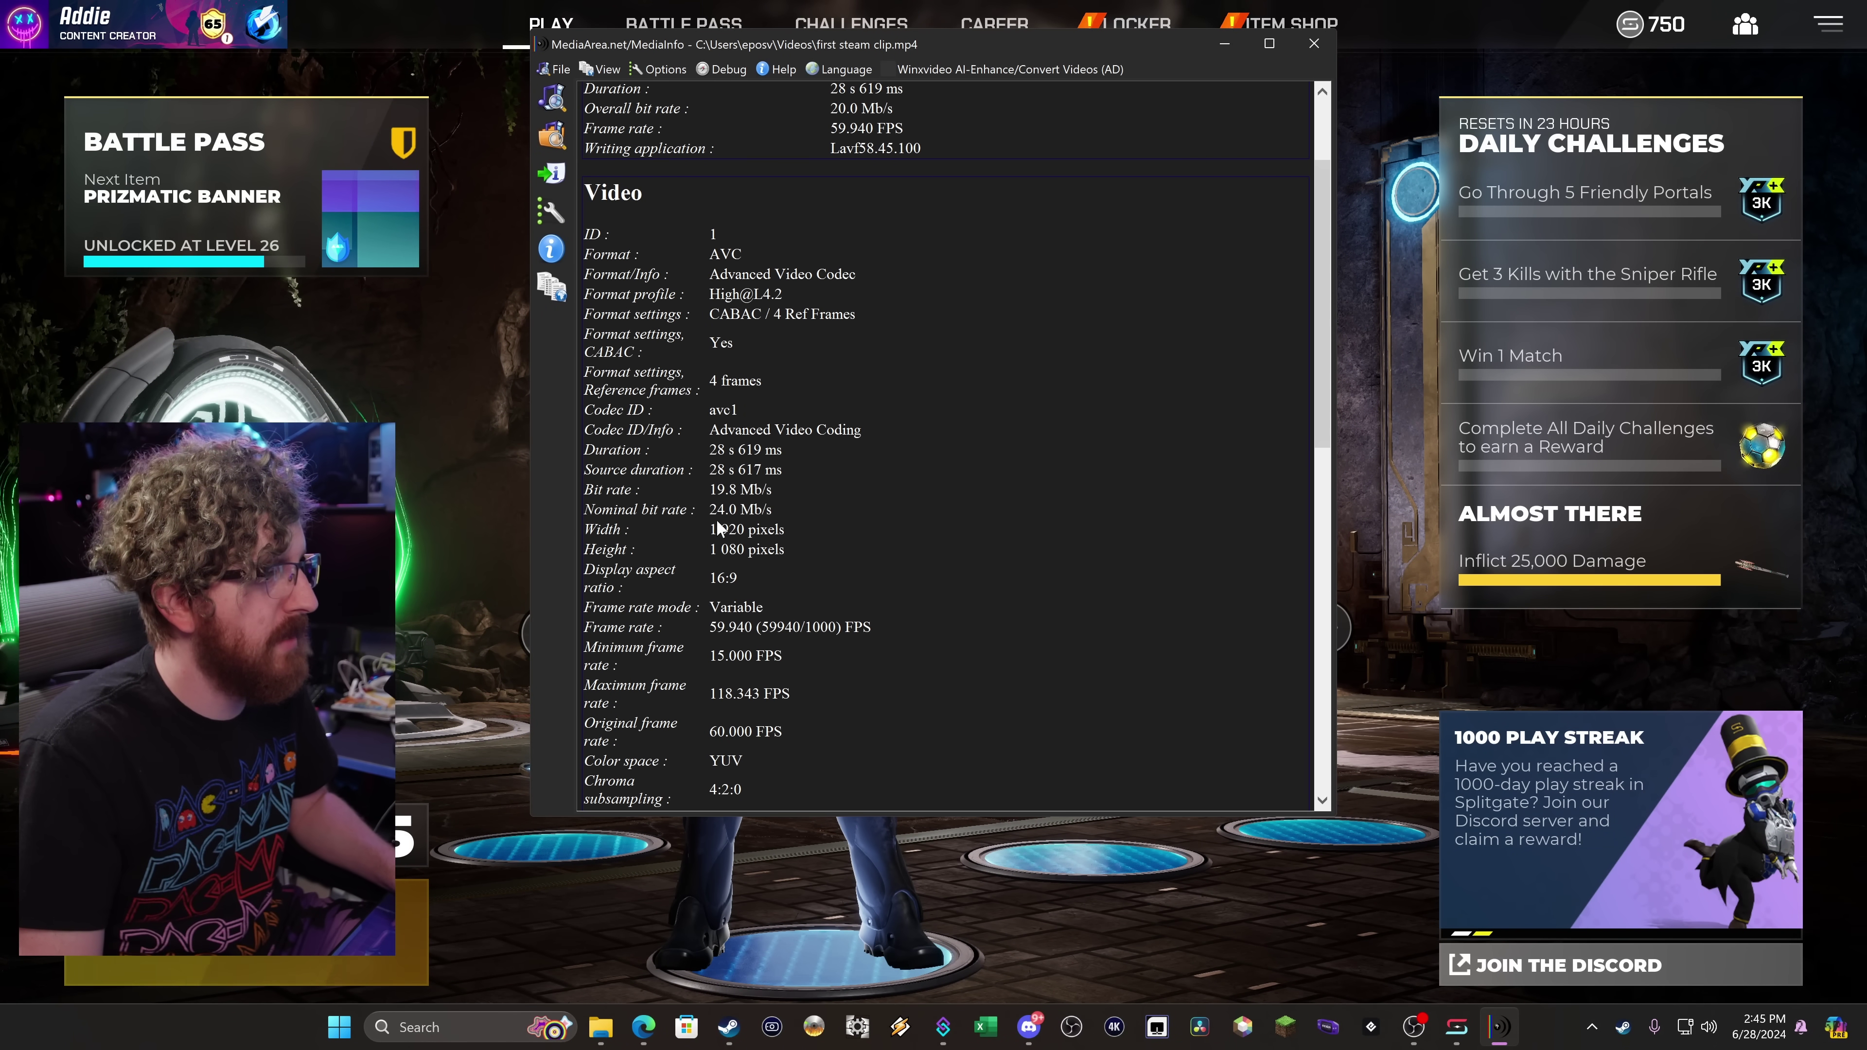
- In MediaInfo, examine the video resolution and frame rate entries of first steam clip.mp4
left_click_drag(711, 531, 747, 550)
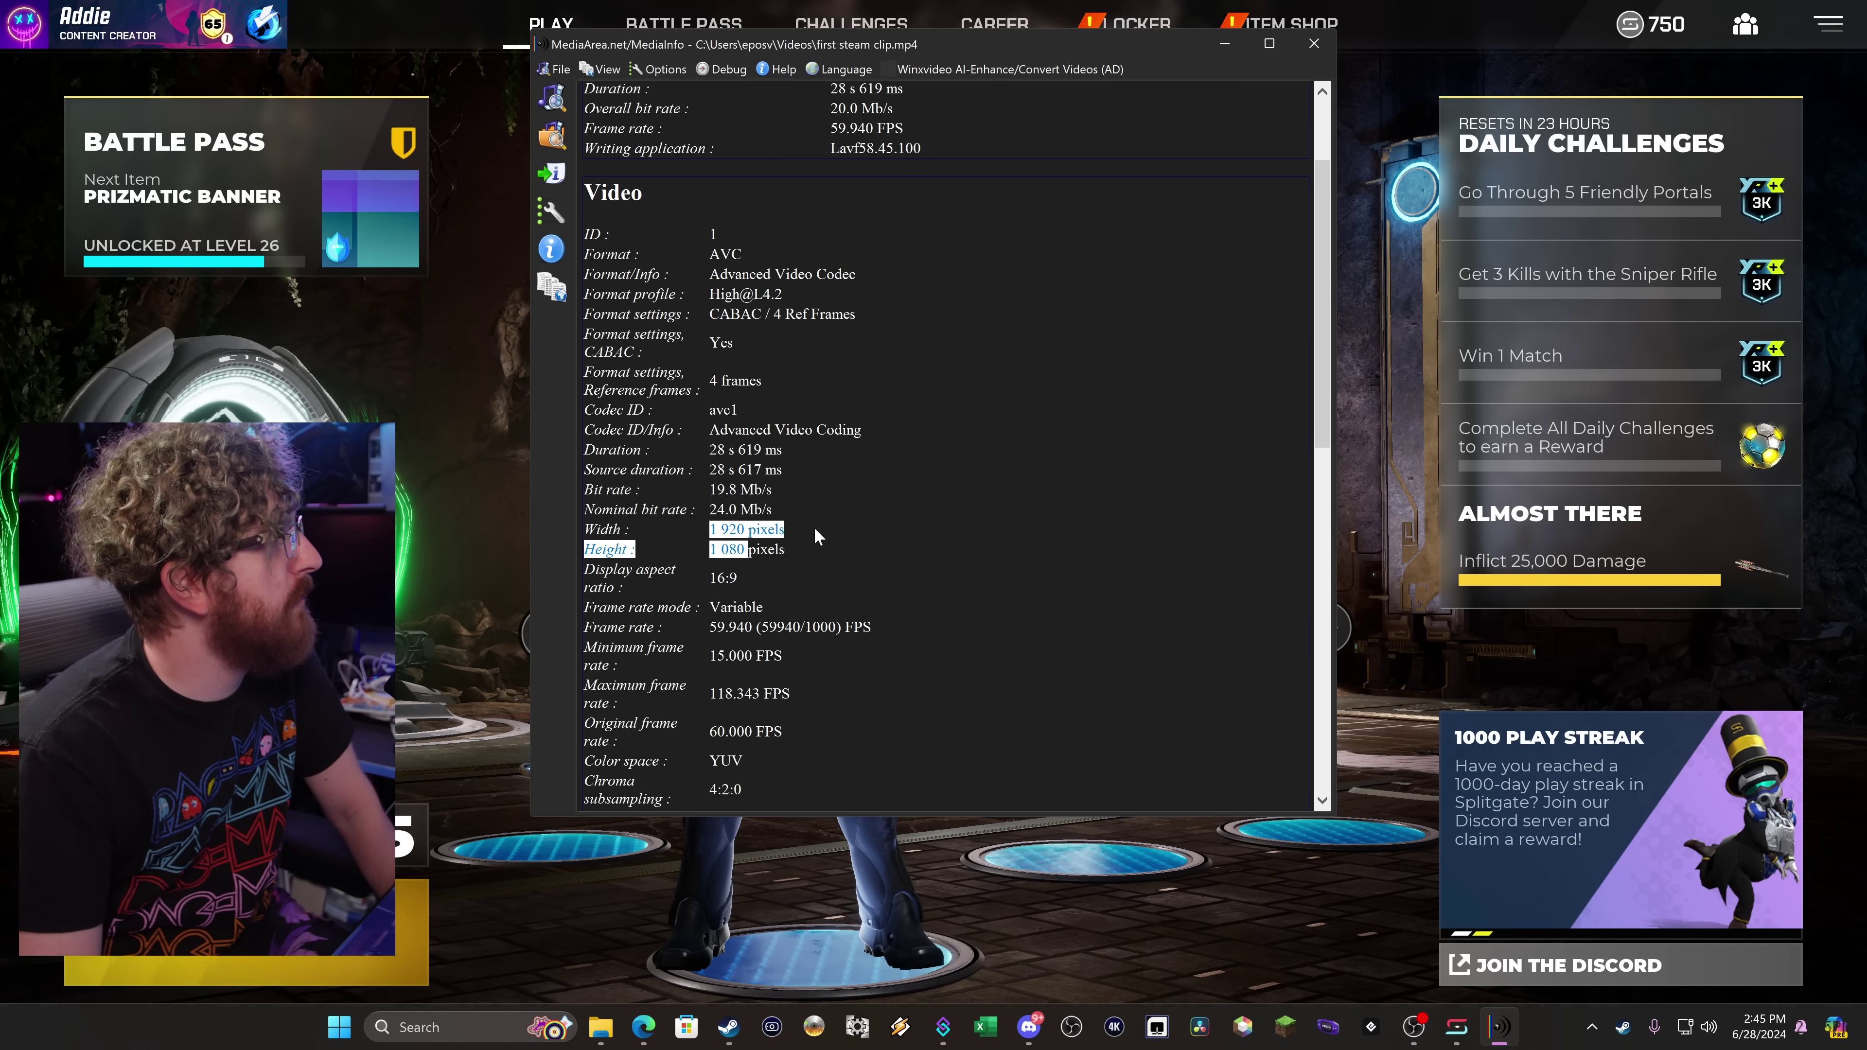
left_click(773, 615)
left_click_drag(725, 626, 683, 666)
left_click(684, 665)
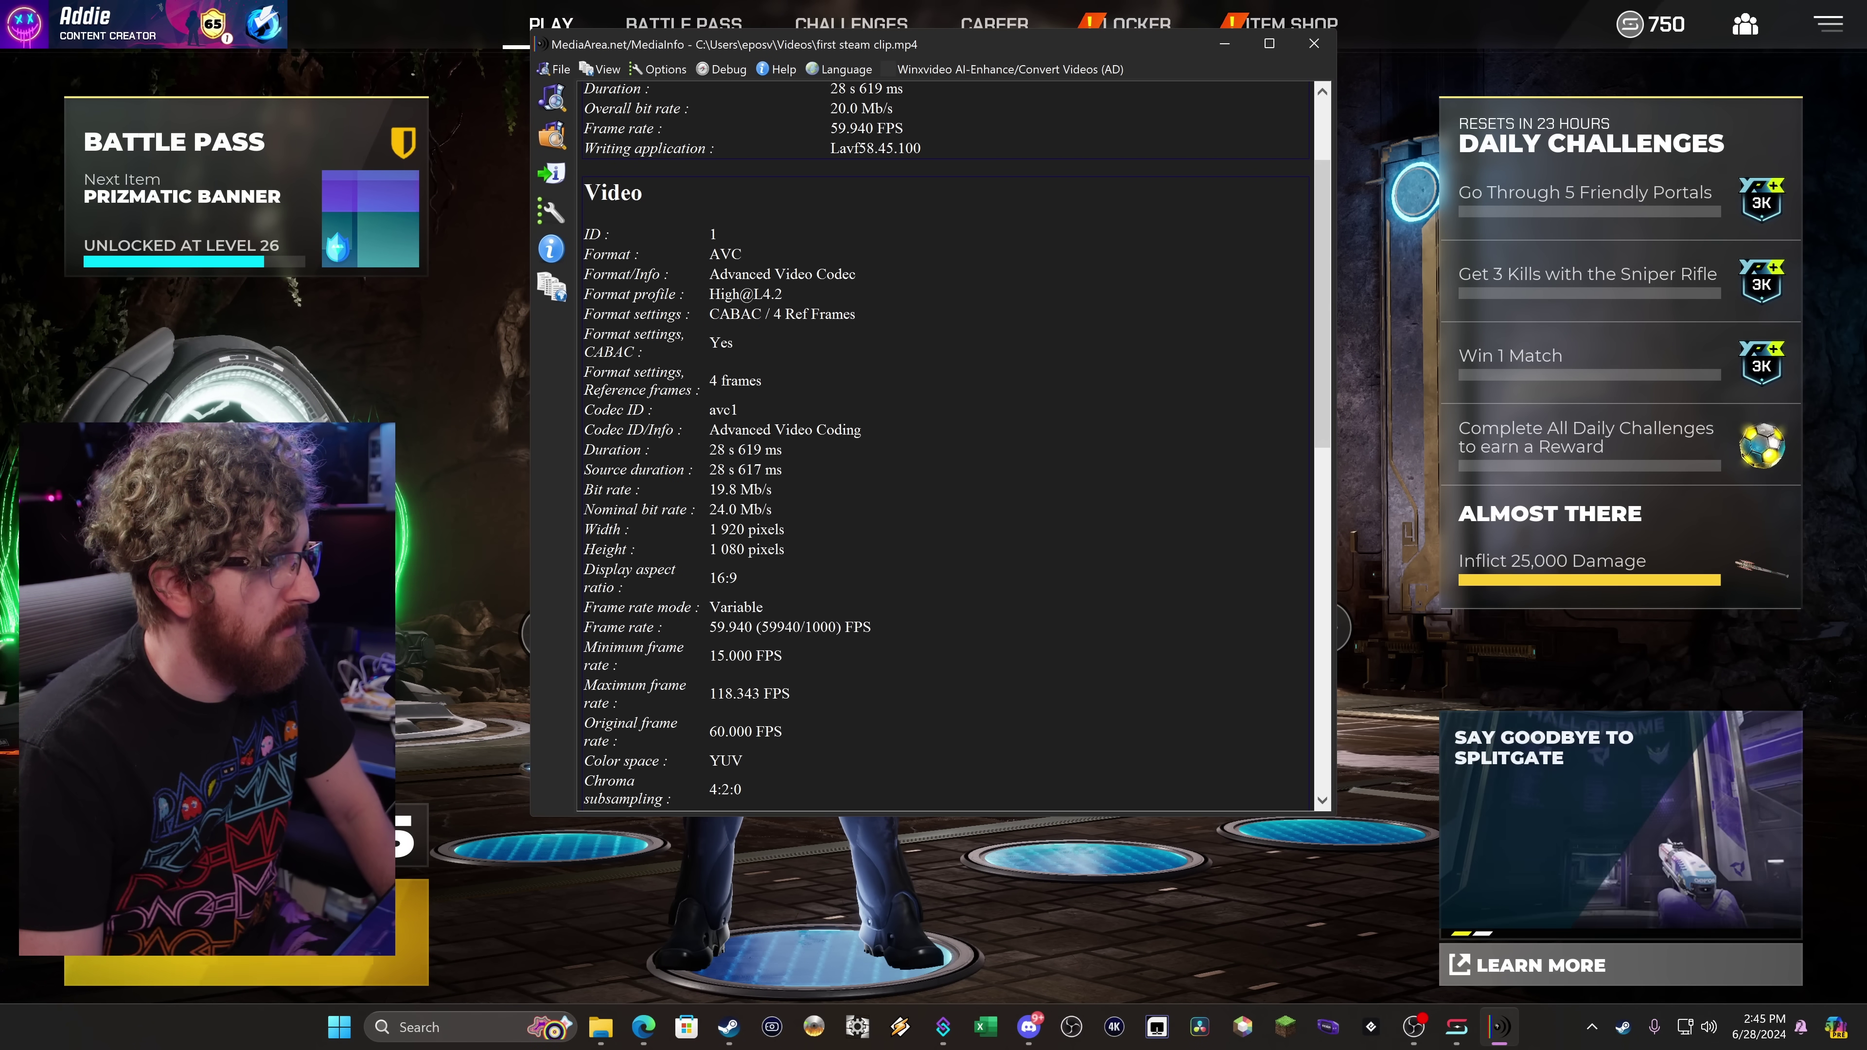
left_click_drag(874, 634, 709, 626)
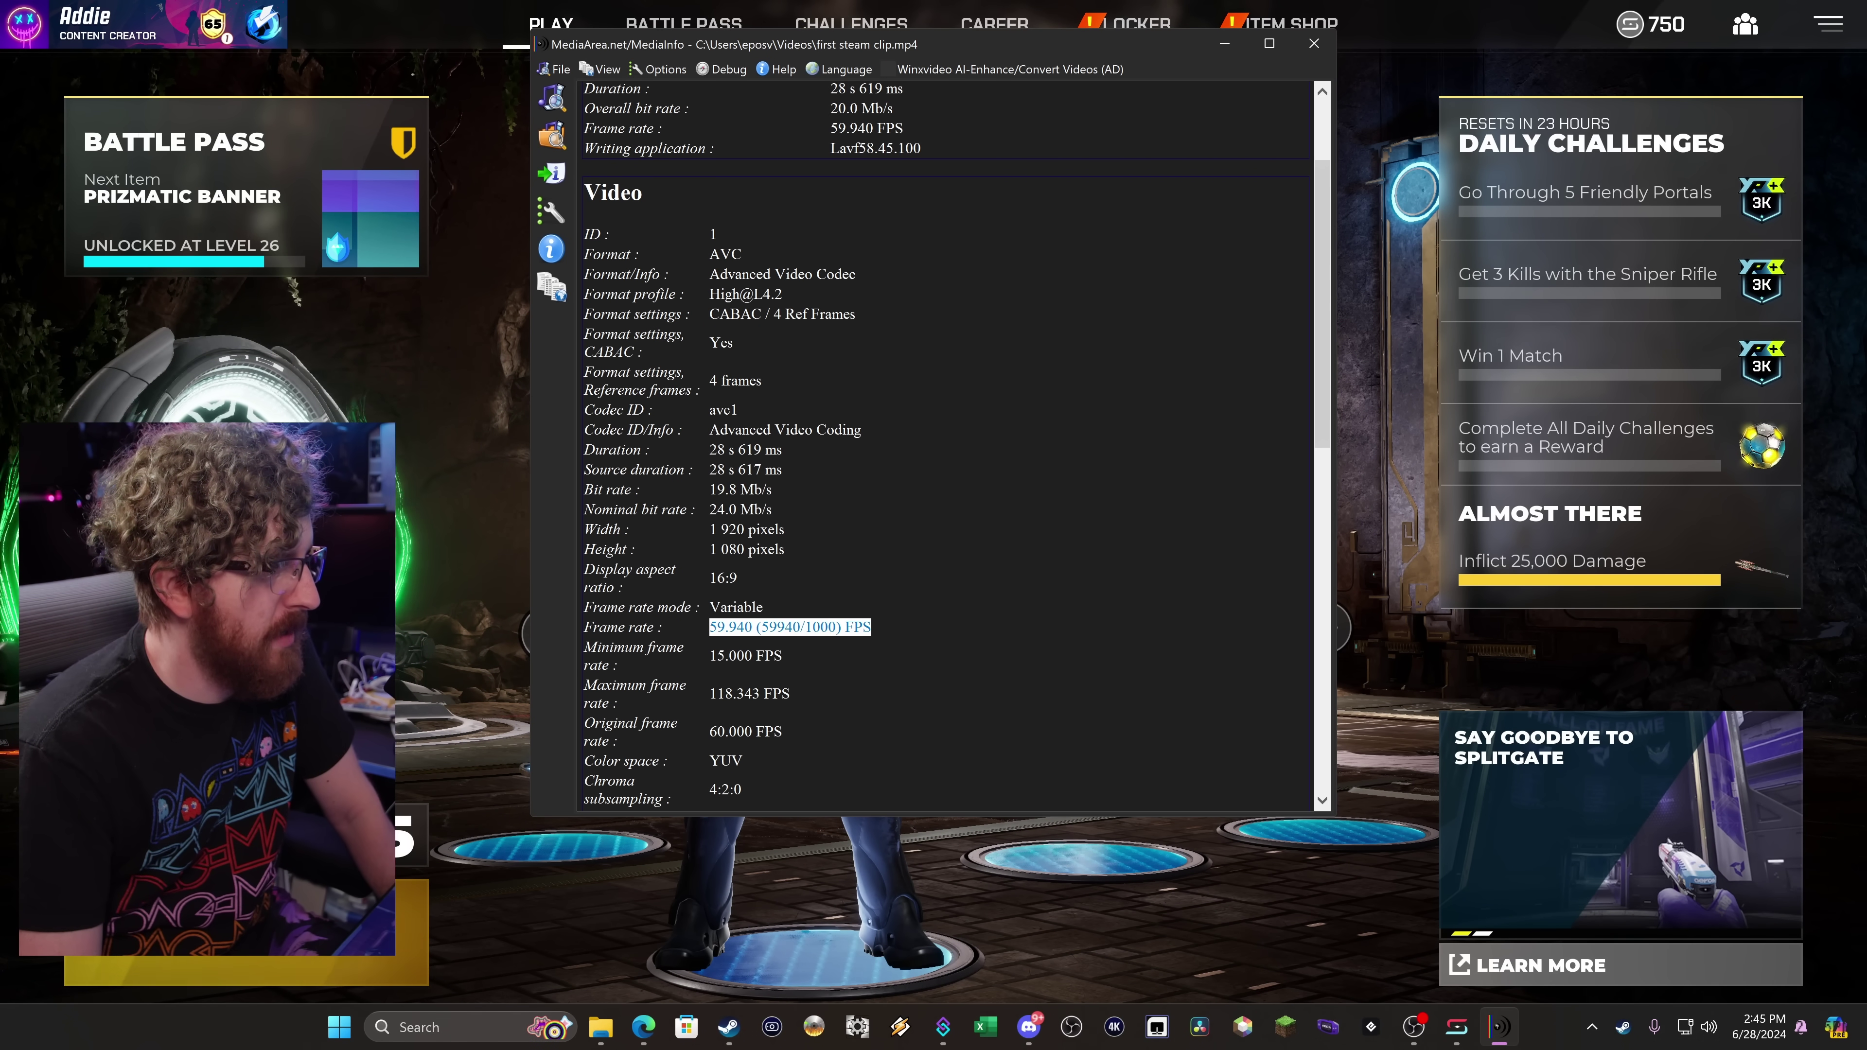
left_click(735, 645)
- Examine the clip's writing library and the full list of its encoding settings
scroll(735, 645, "down", 5)
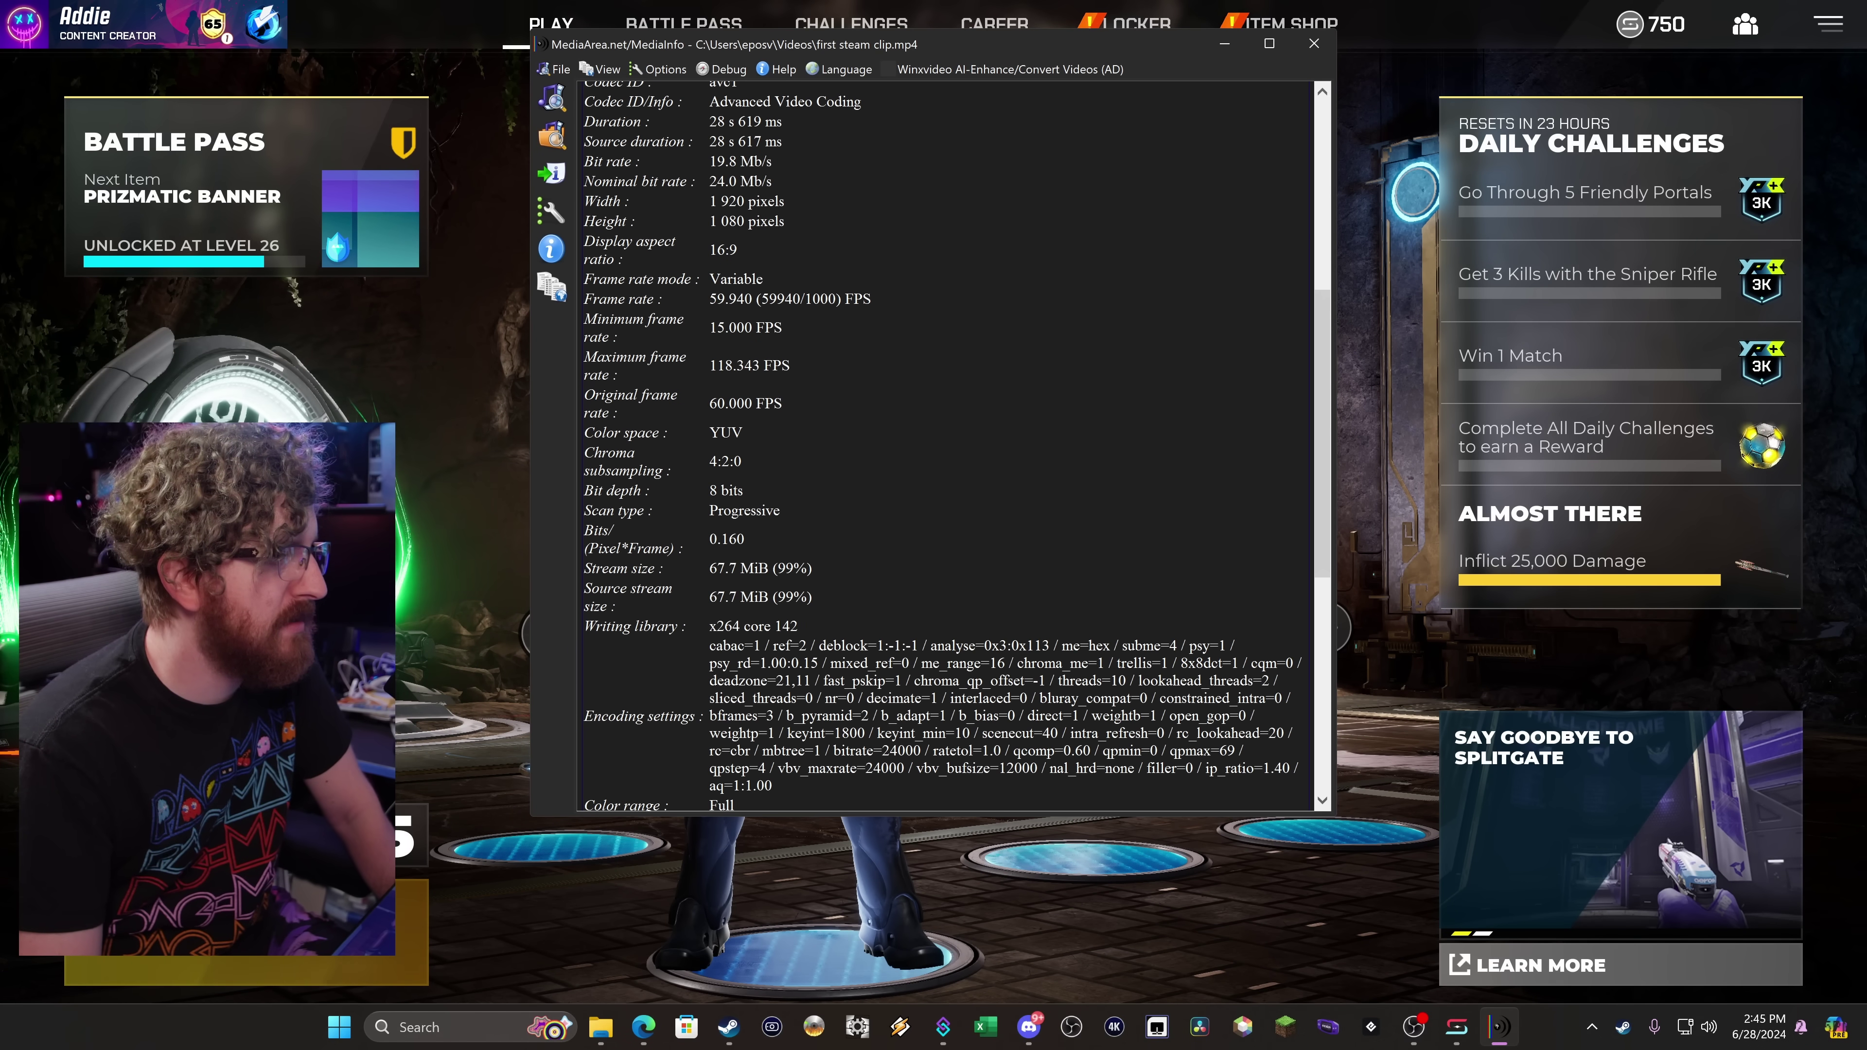
left_click_drag(708, 627, 1292, 704)
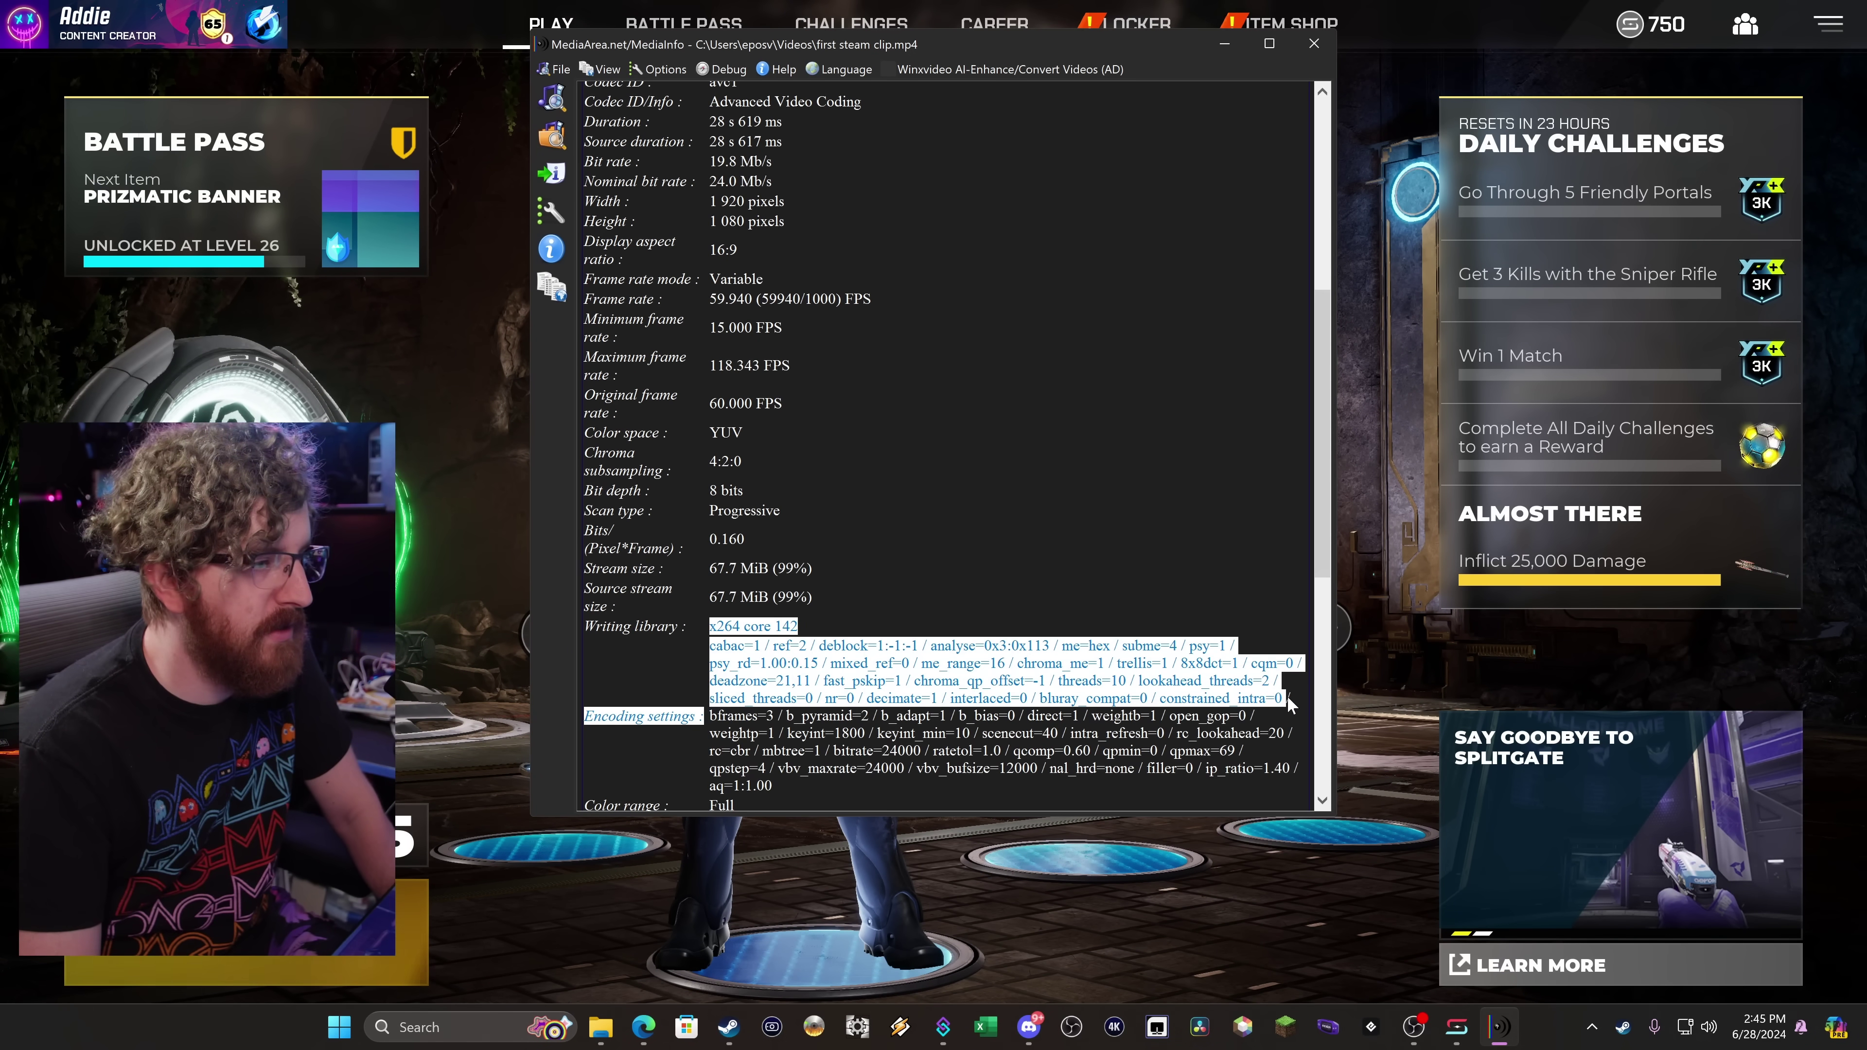
left_click(954, 707)
scroll(953, 707, "down", 3)
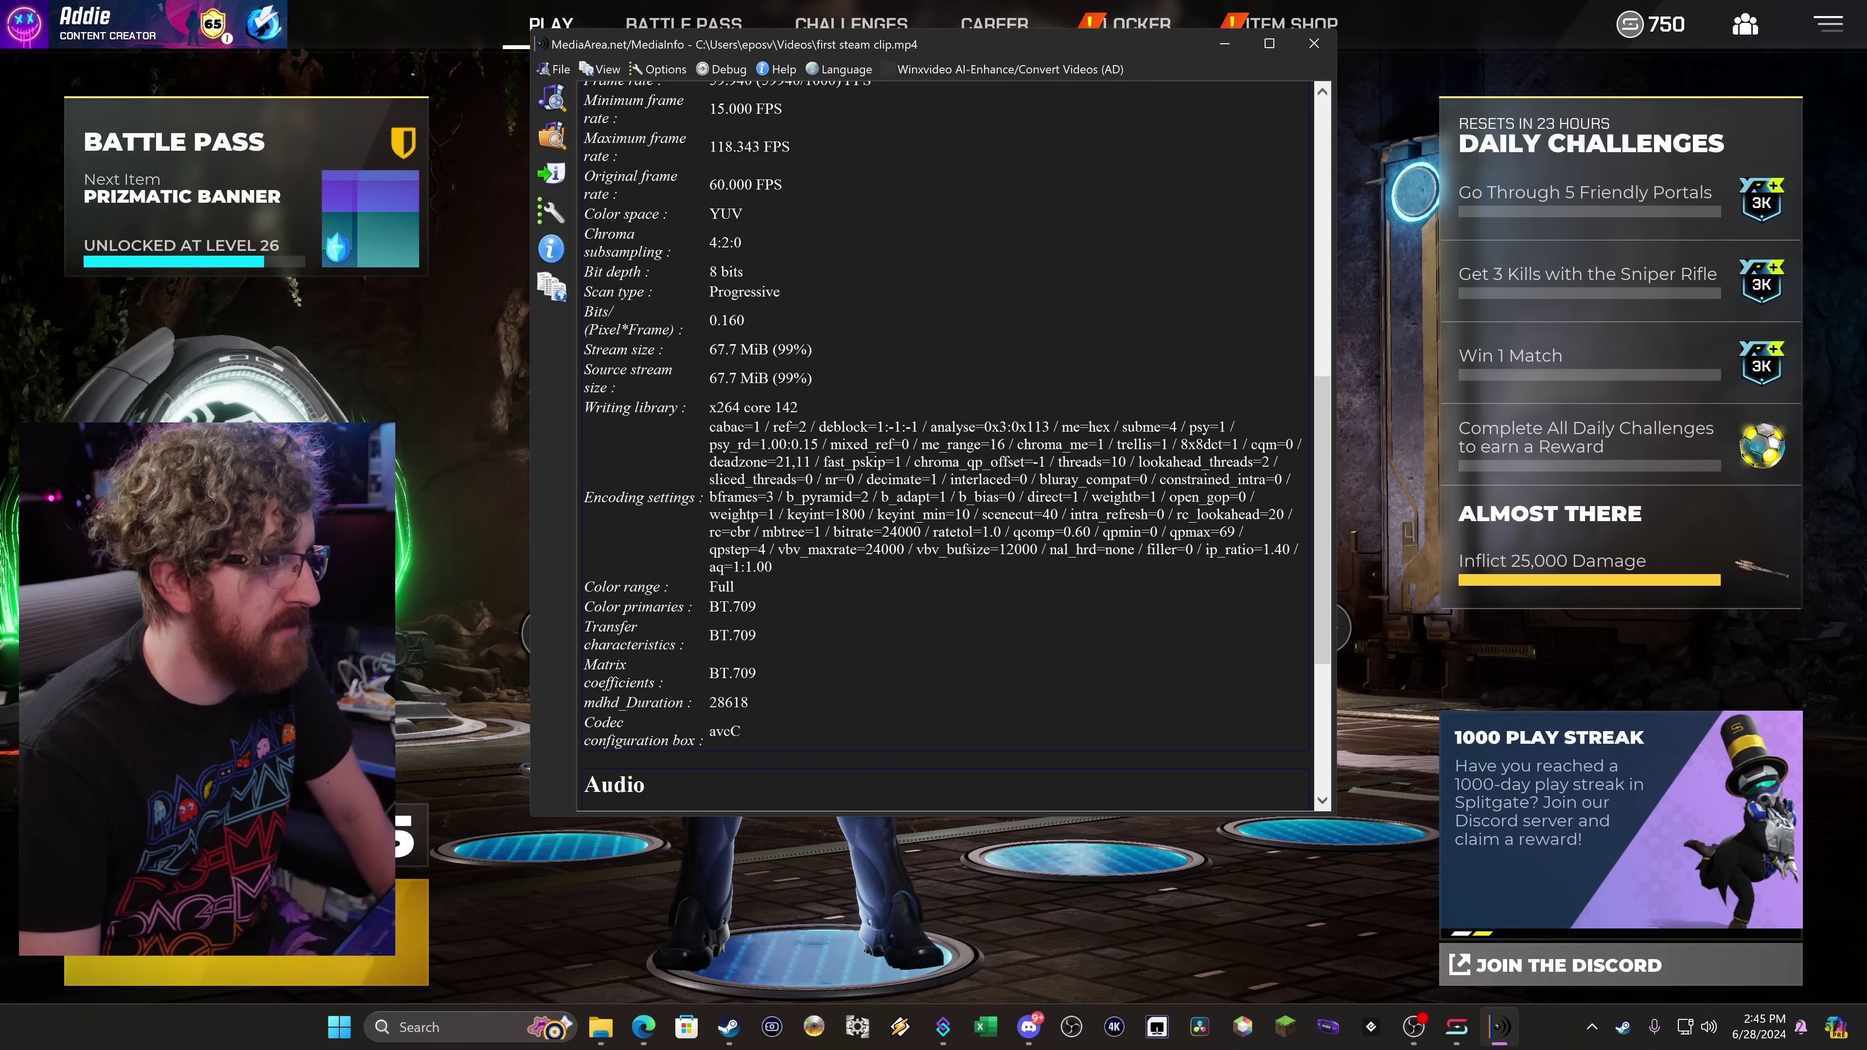
left_click_drag(710, 426, 772, 566)
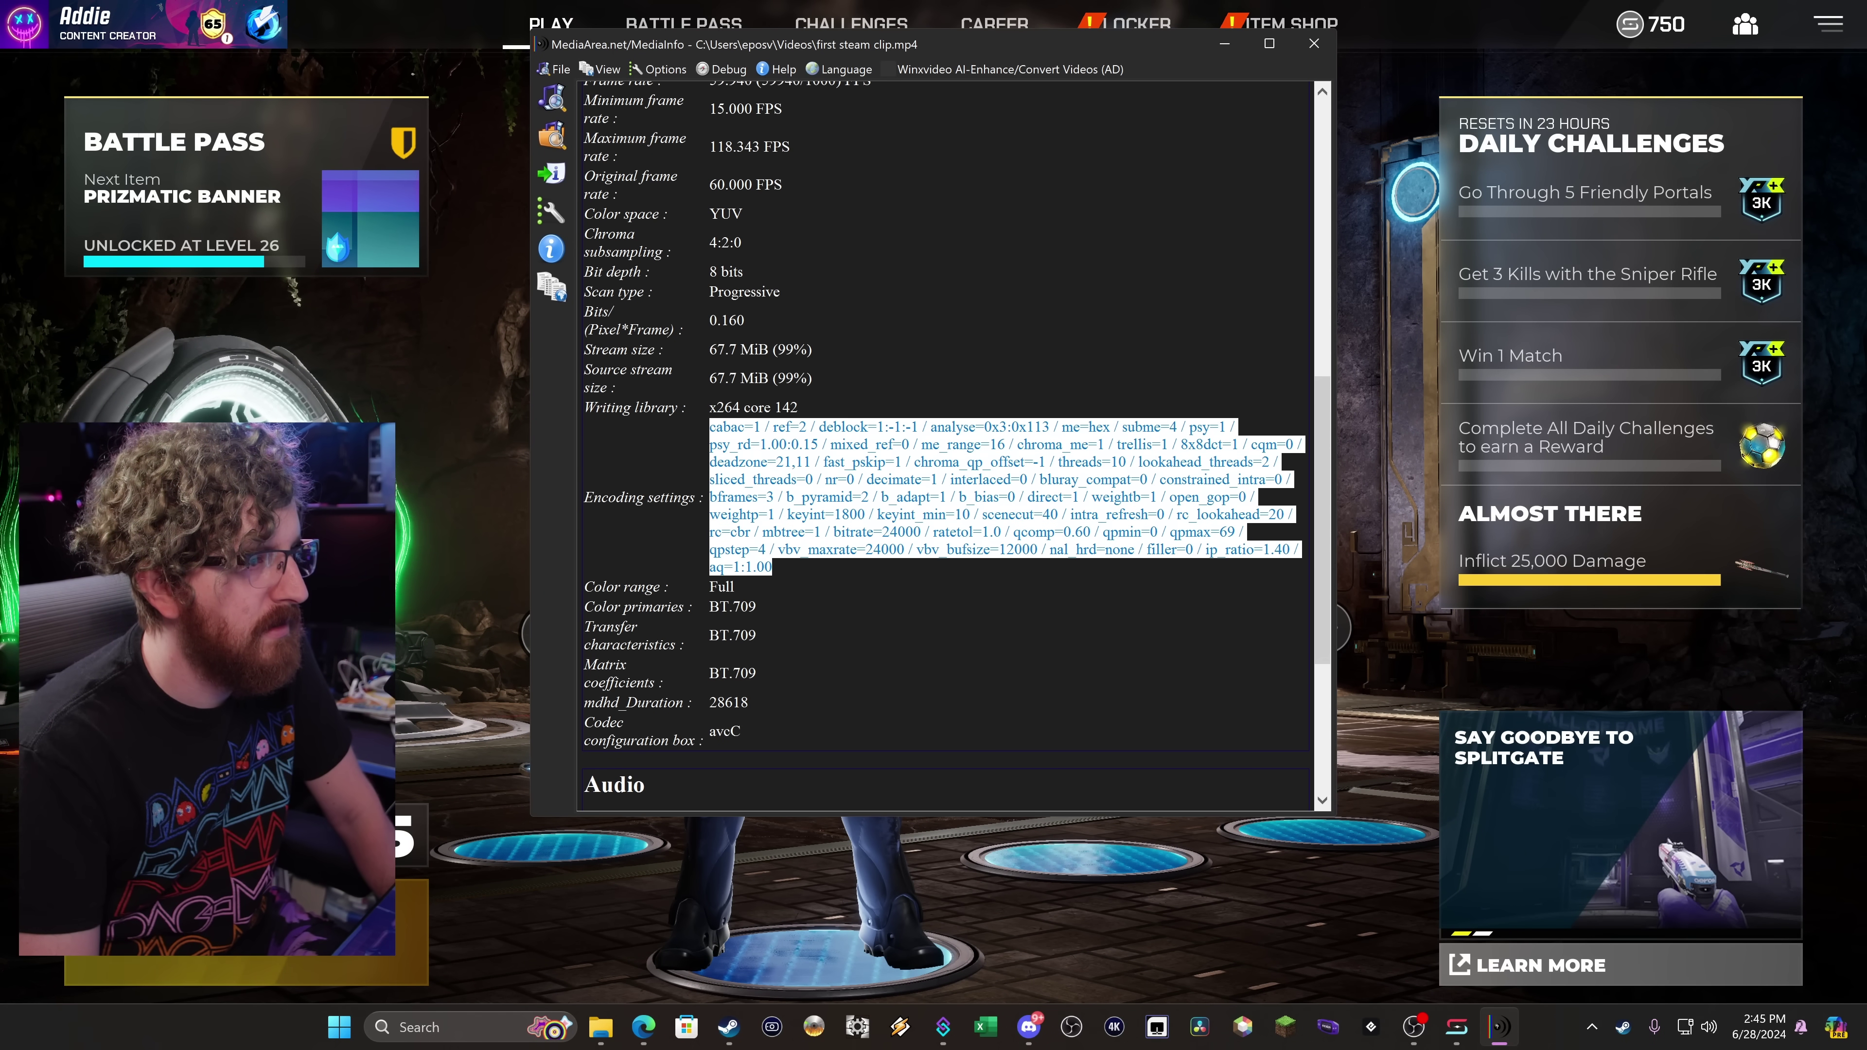
left_click(836, 572)
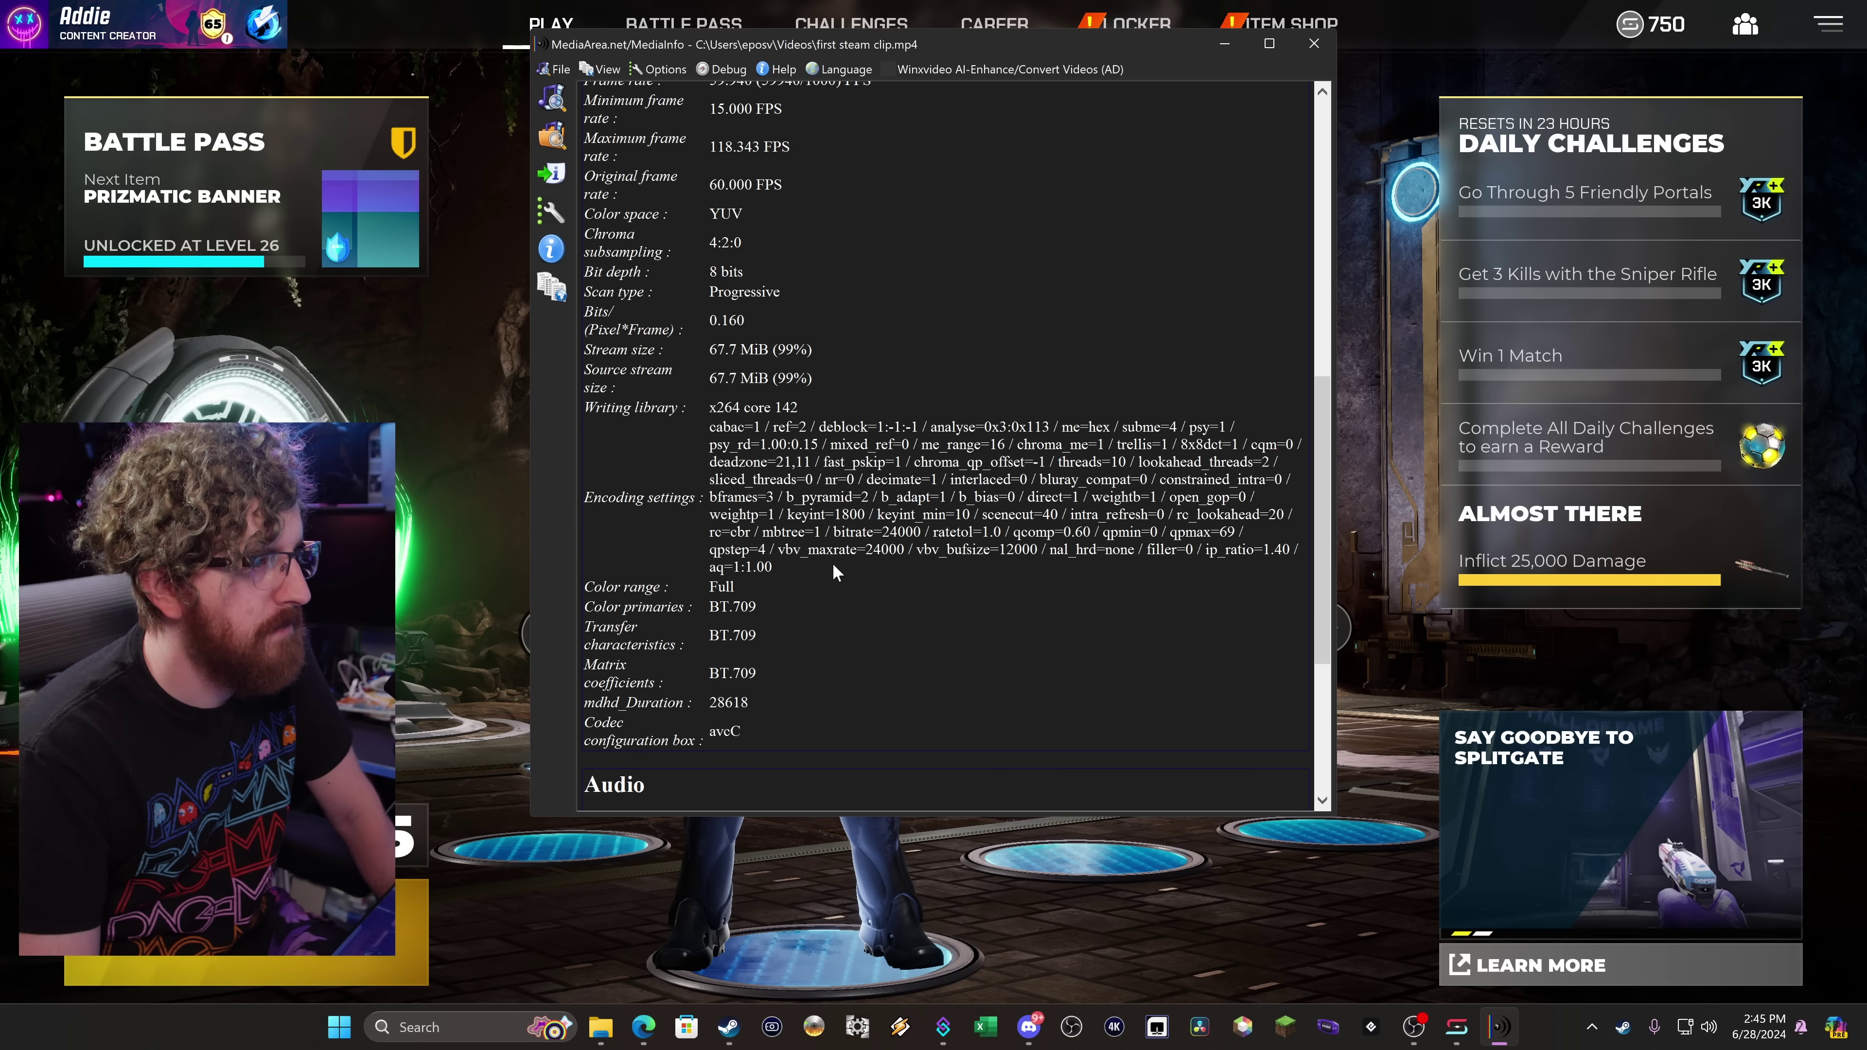
- Examine the clip's audio format and bit rate, then return to the video details
scroll(836, 572, "down", 3)
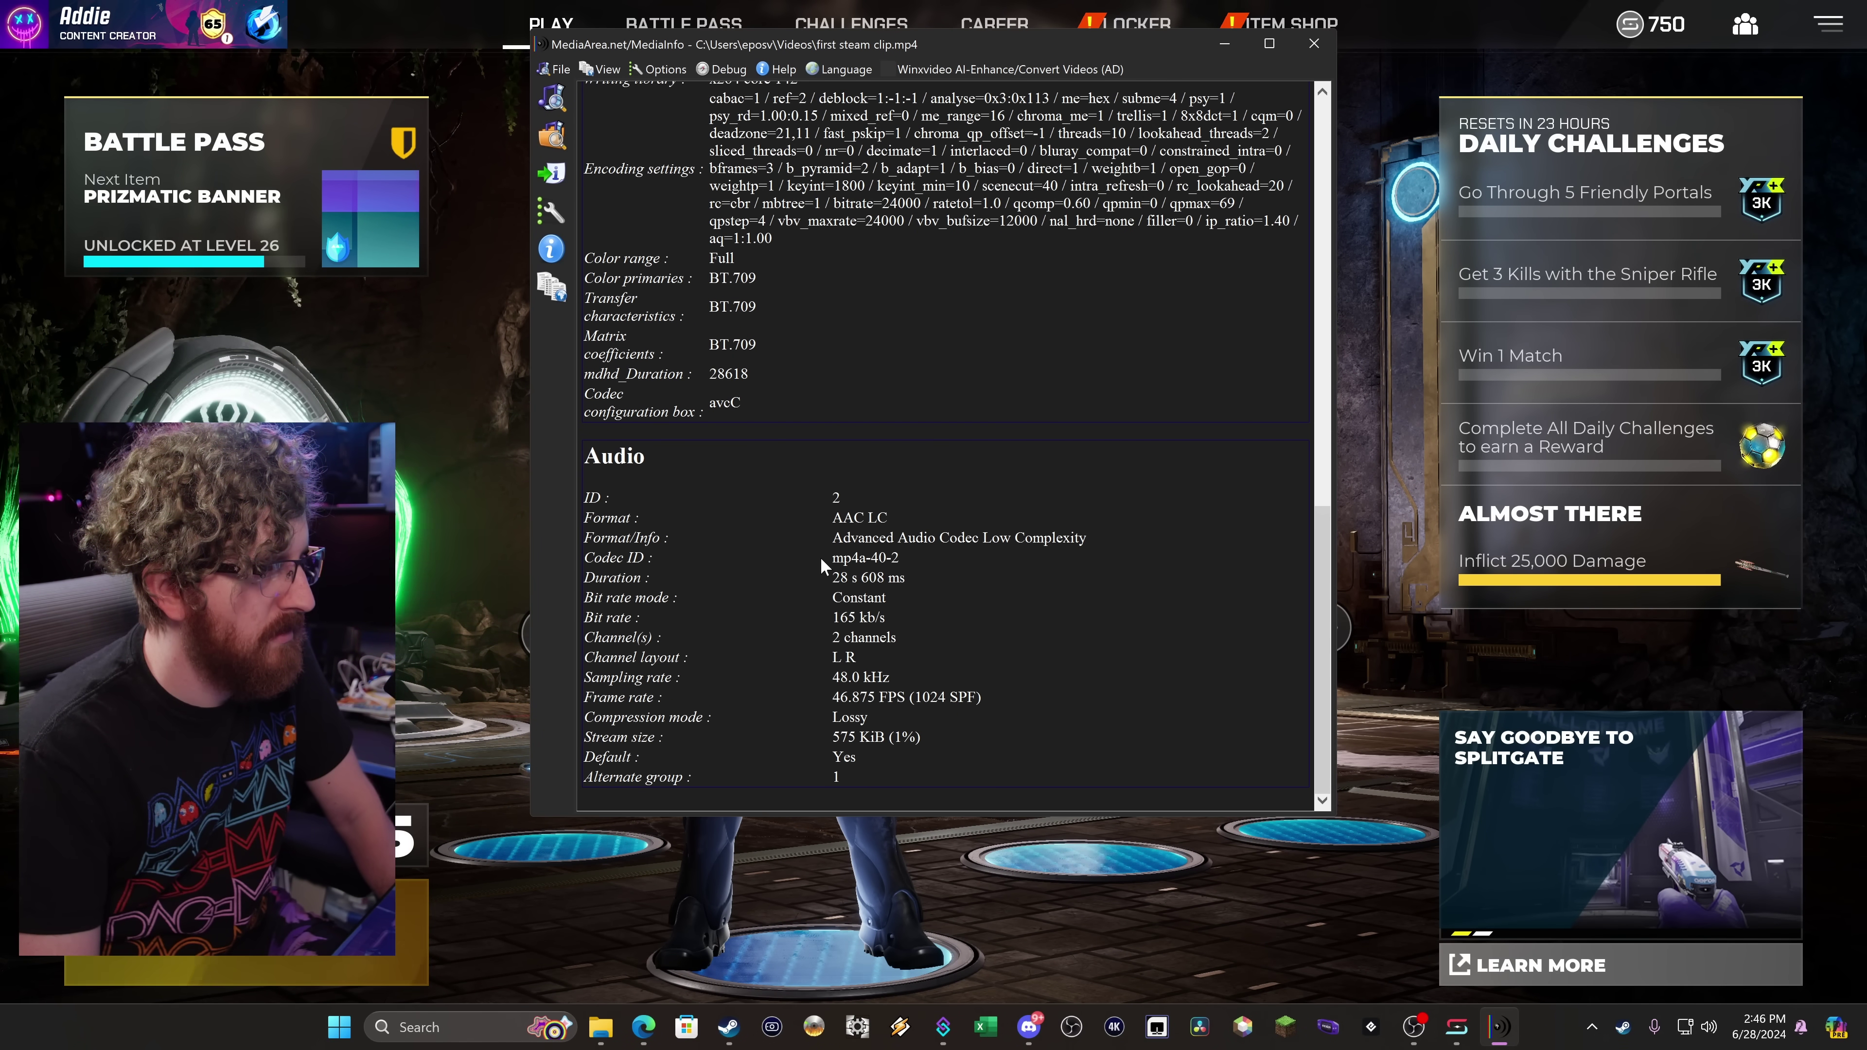
left_click_drag(830, 511, 912, 538)
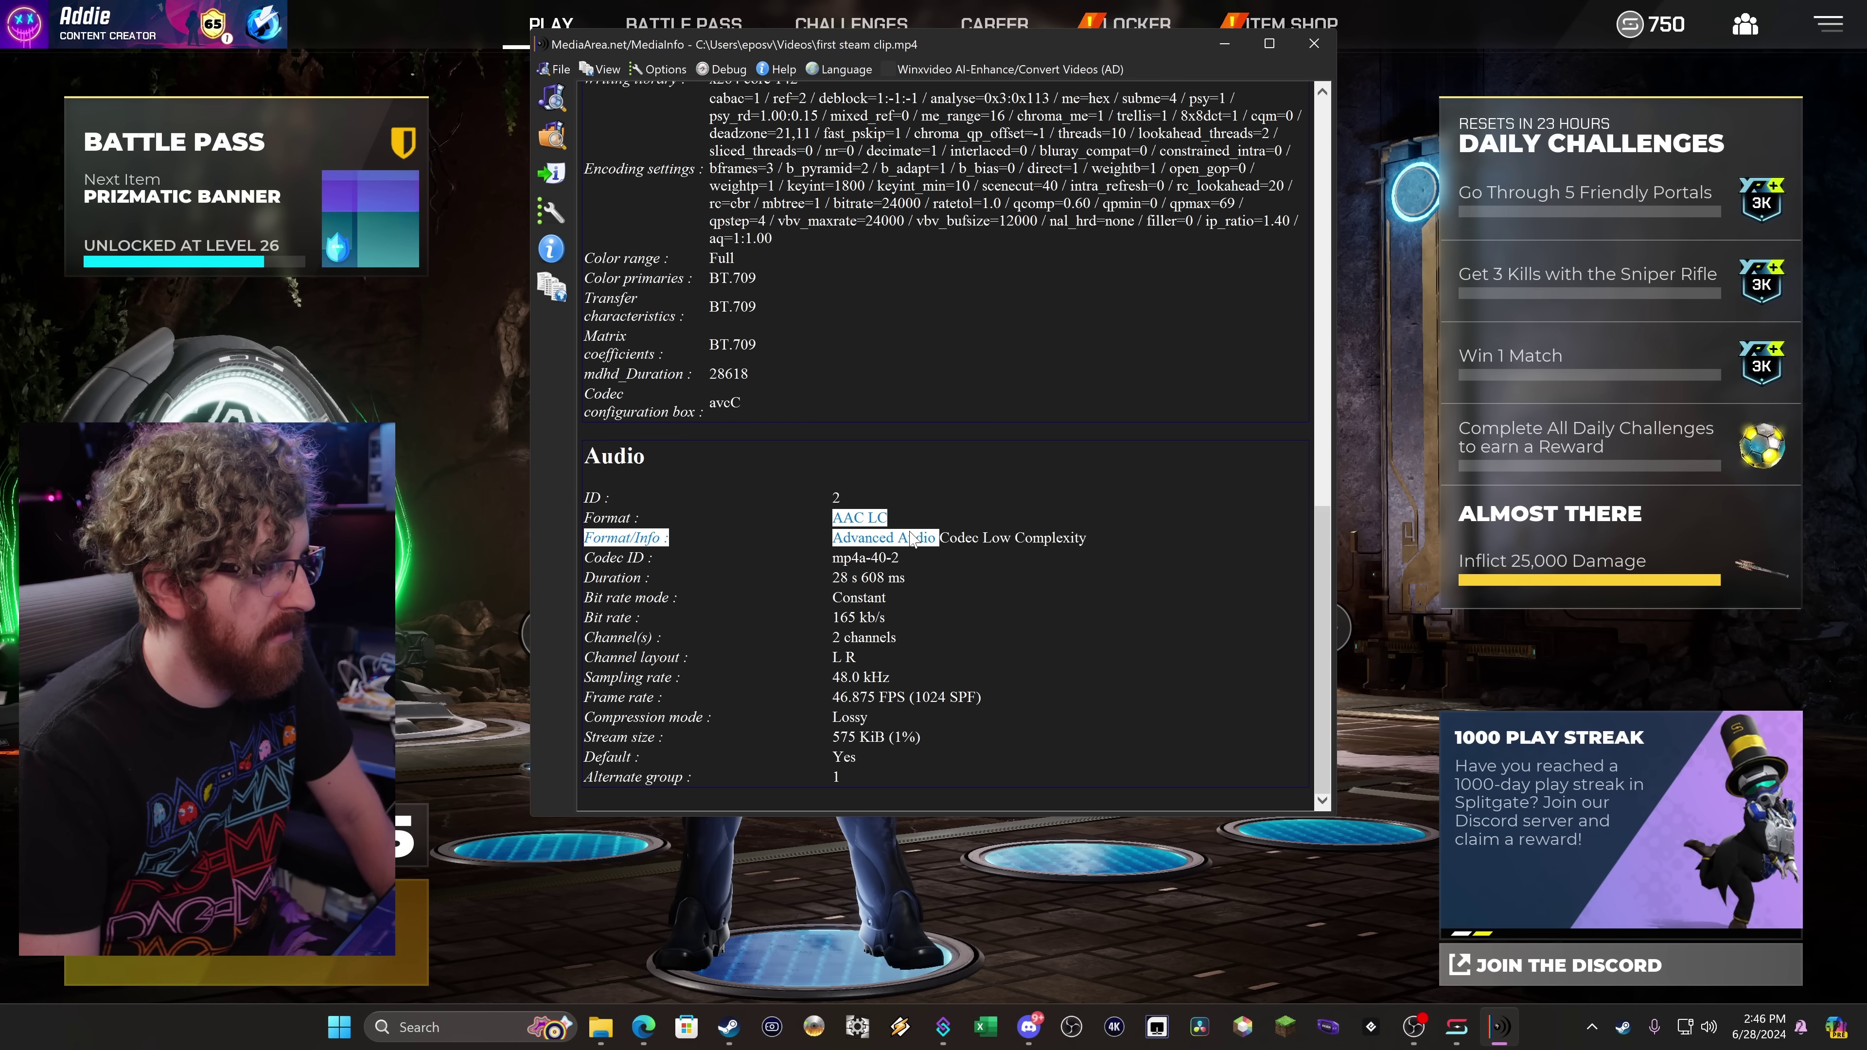
left_click(912, 538)
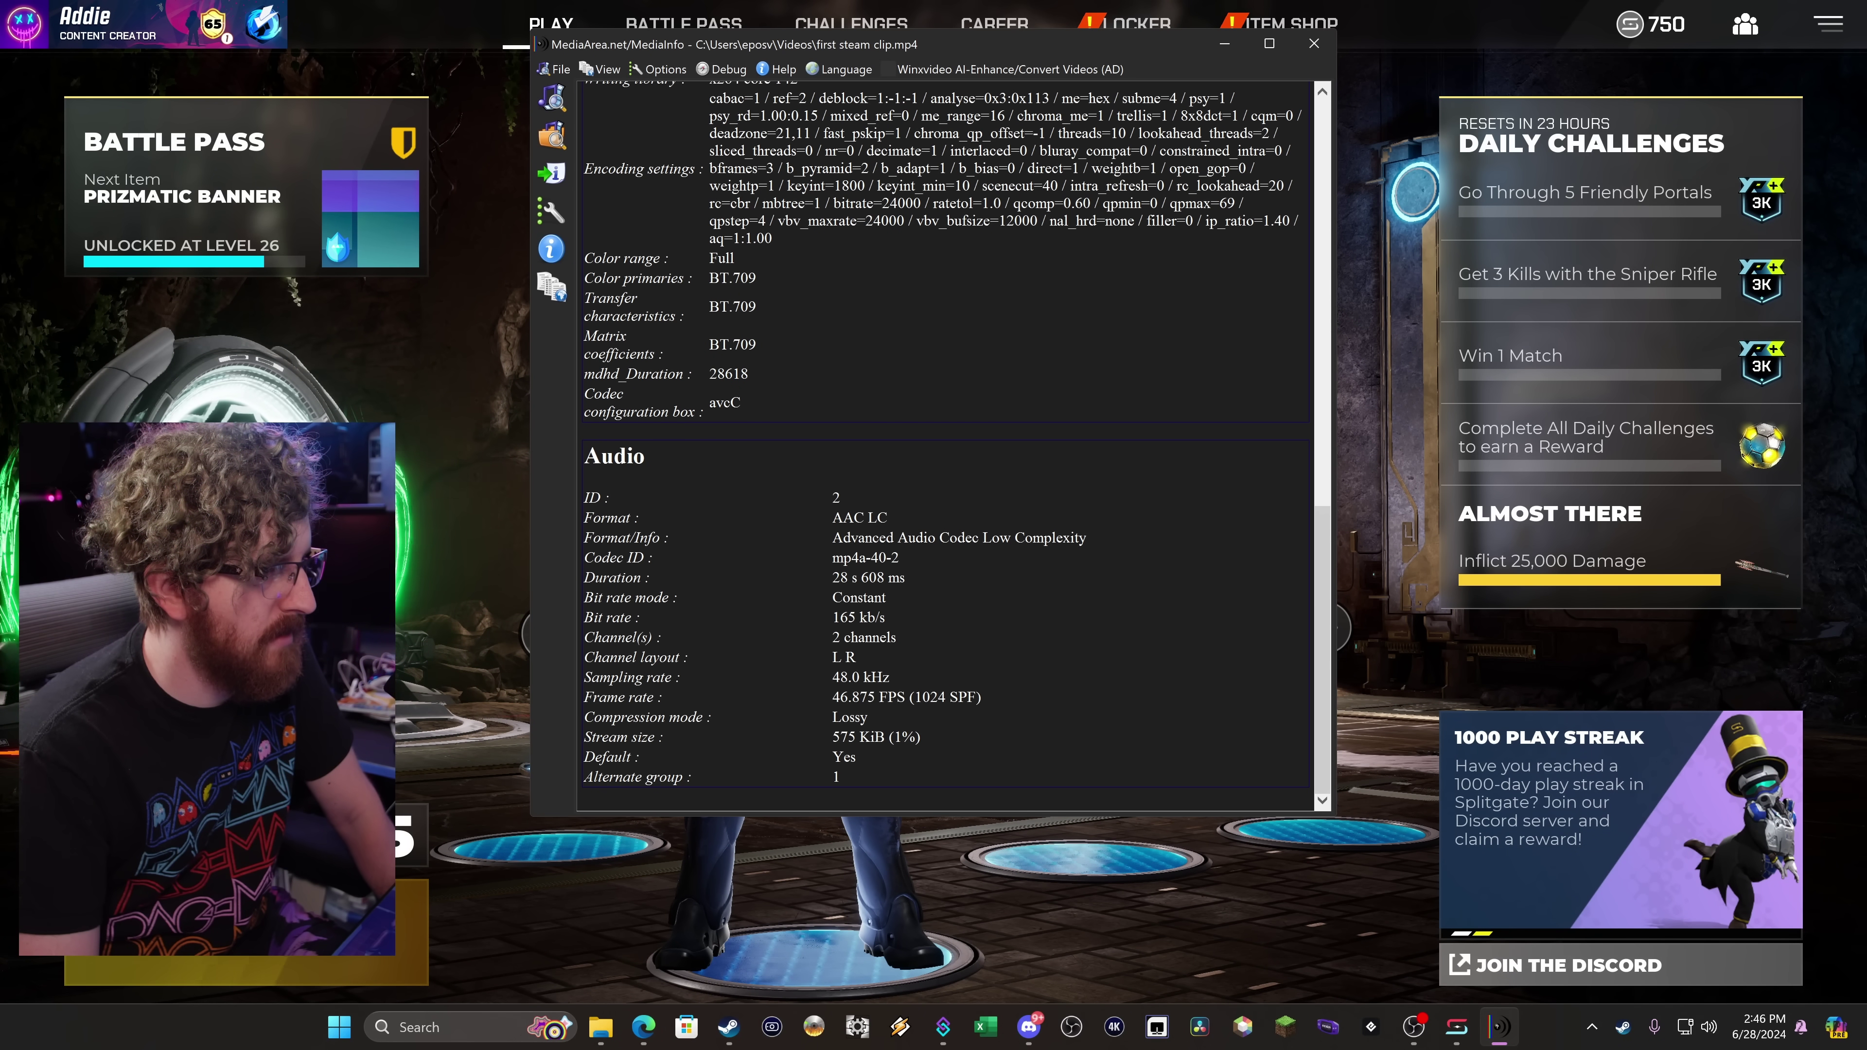
double_click(858, 617)
scroll(839, 641, "up", 4)
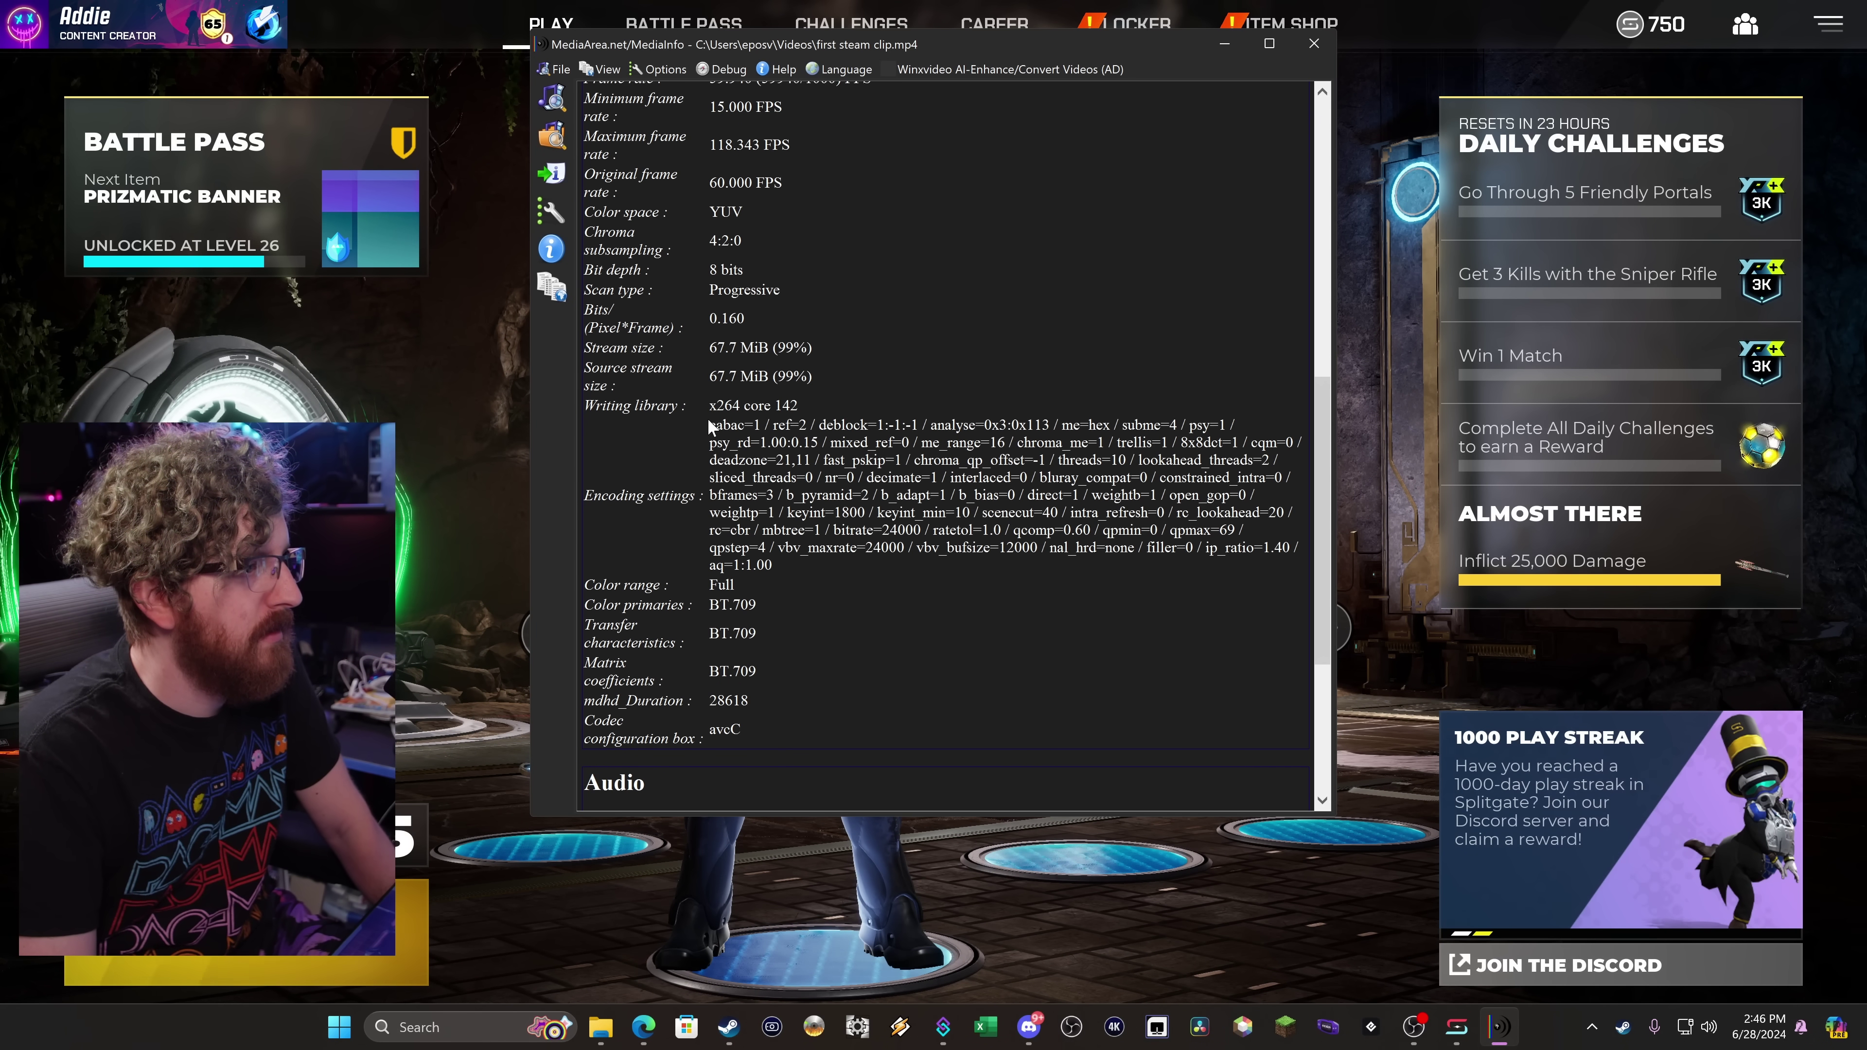
scroll(912, 610, "up", 10)
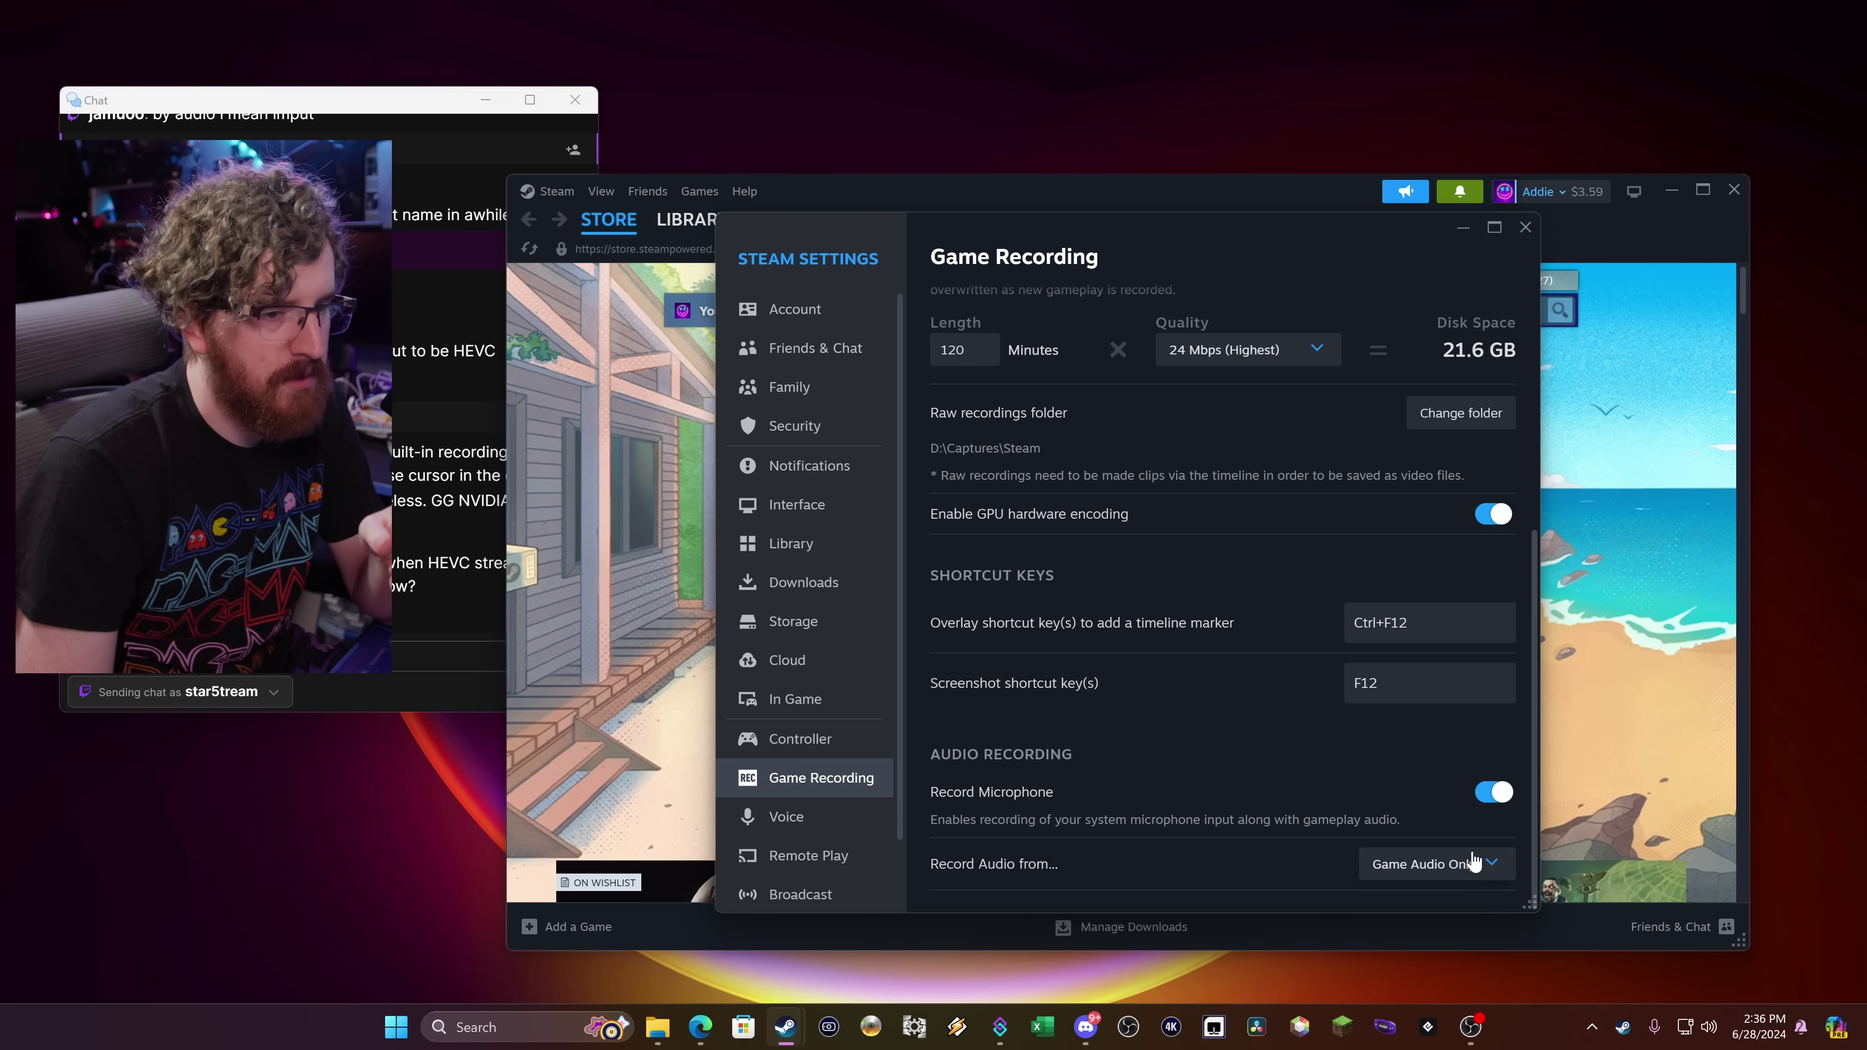
- Review the available audio sources for Record Audio from in Steam's Game Recording settings
left_click(1474, 861)
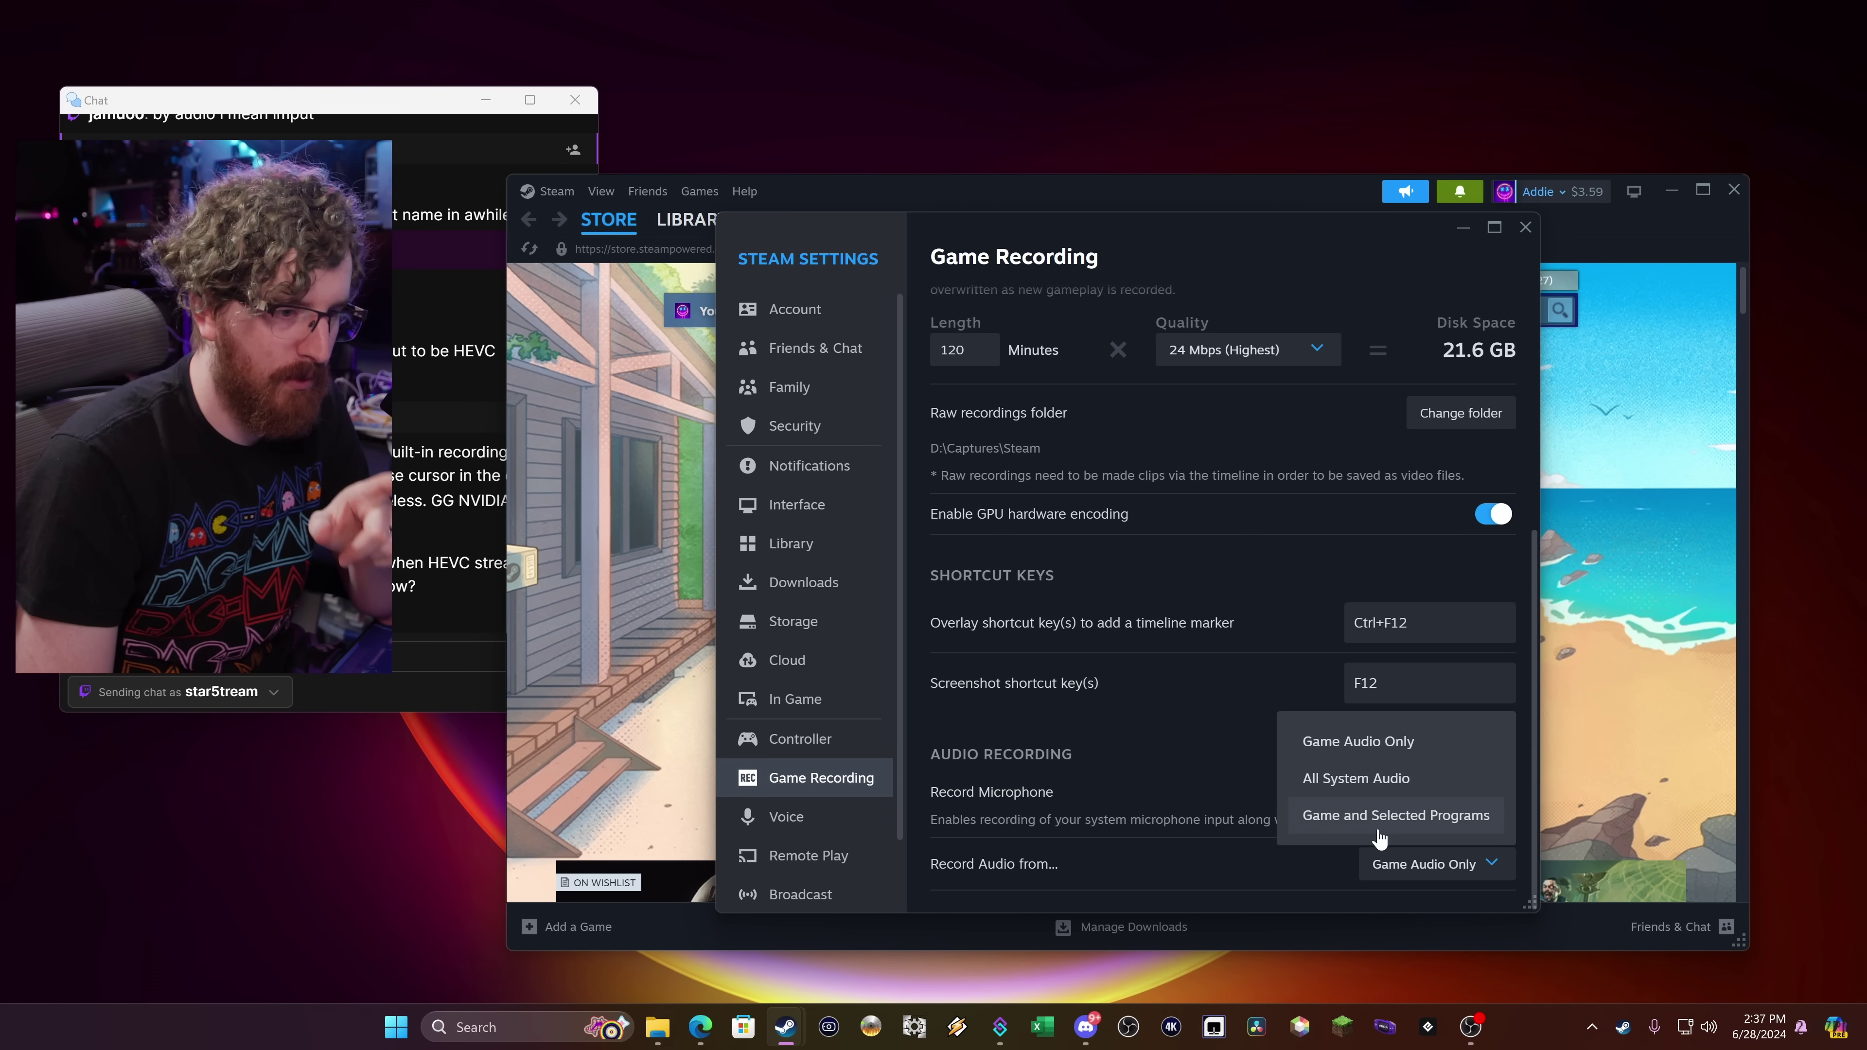
left_click(1429, 861)
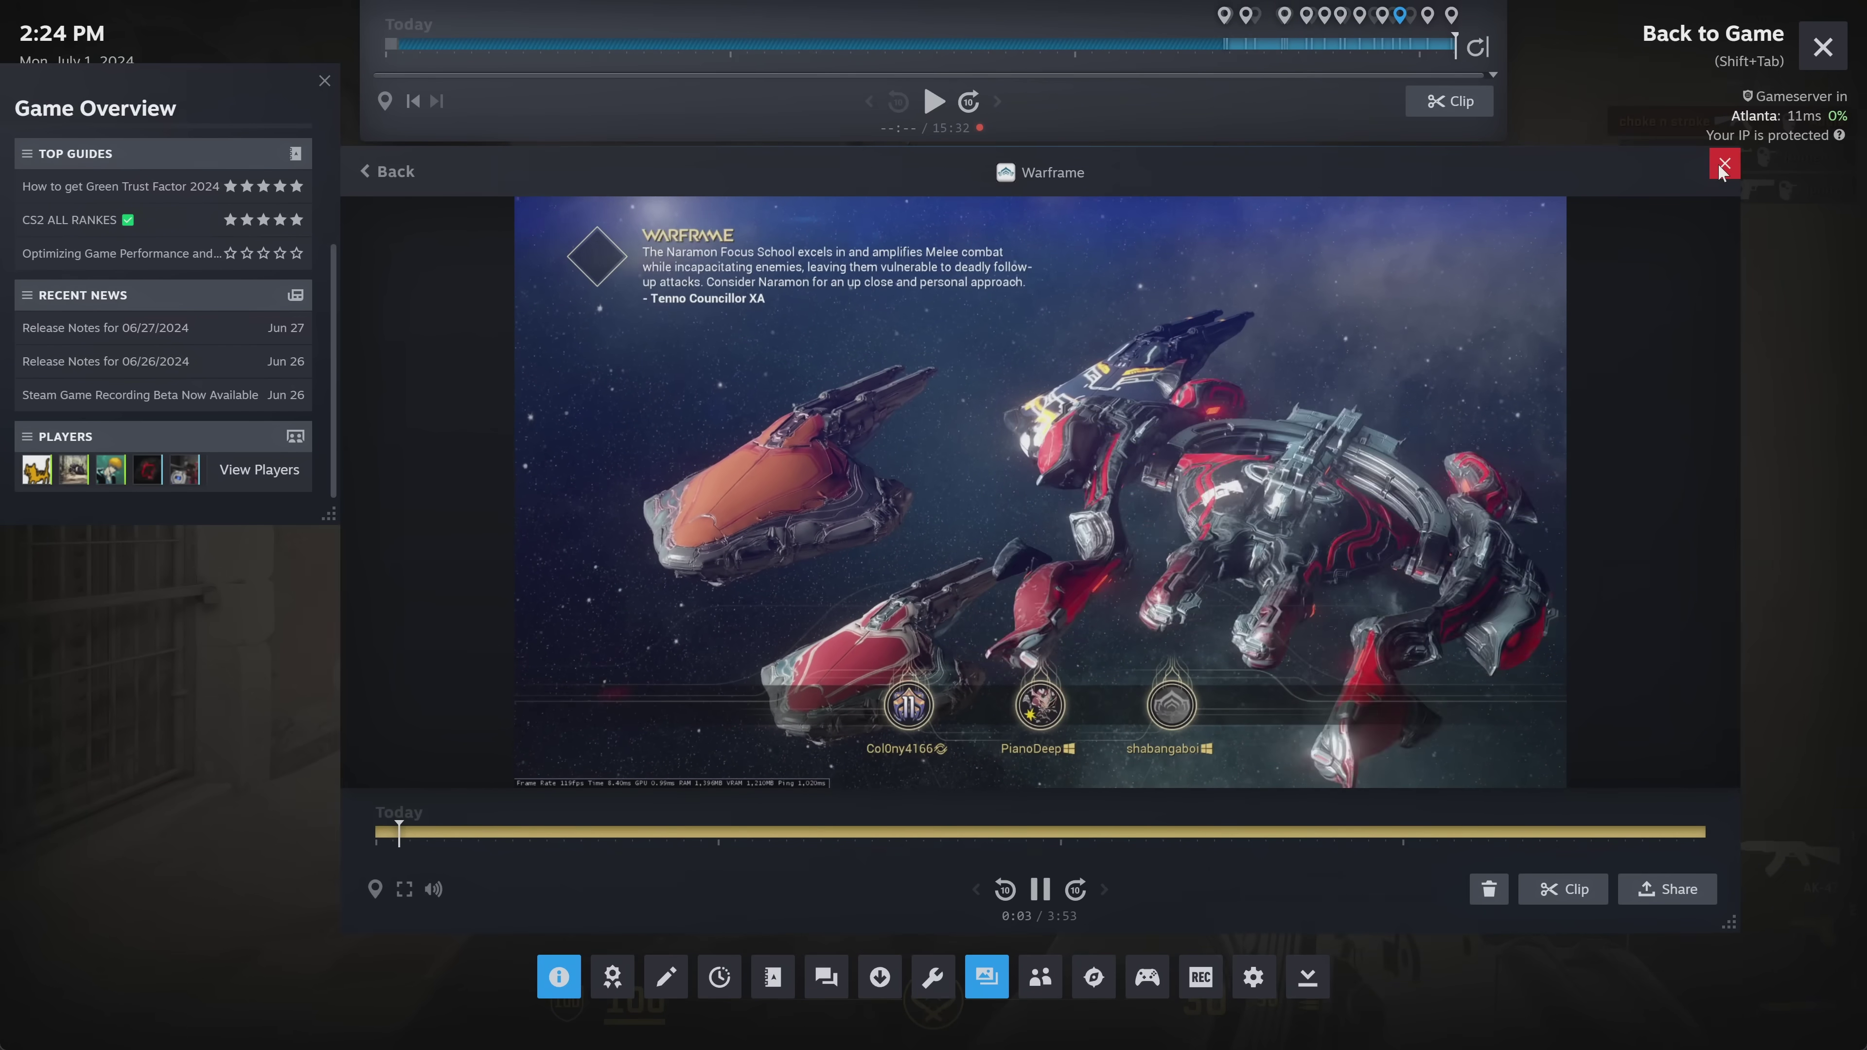
- Close the Warframe recording and start a new clip from the current game's recording timeline, checking the selected clip range up close
left_click(1723, 165)
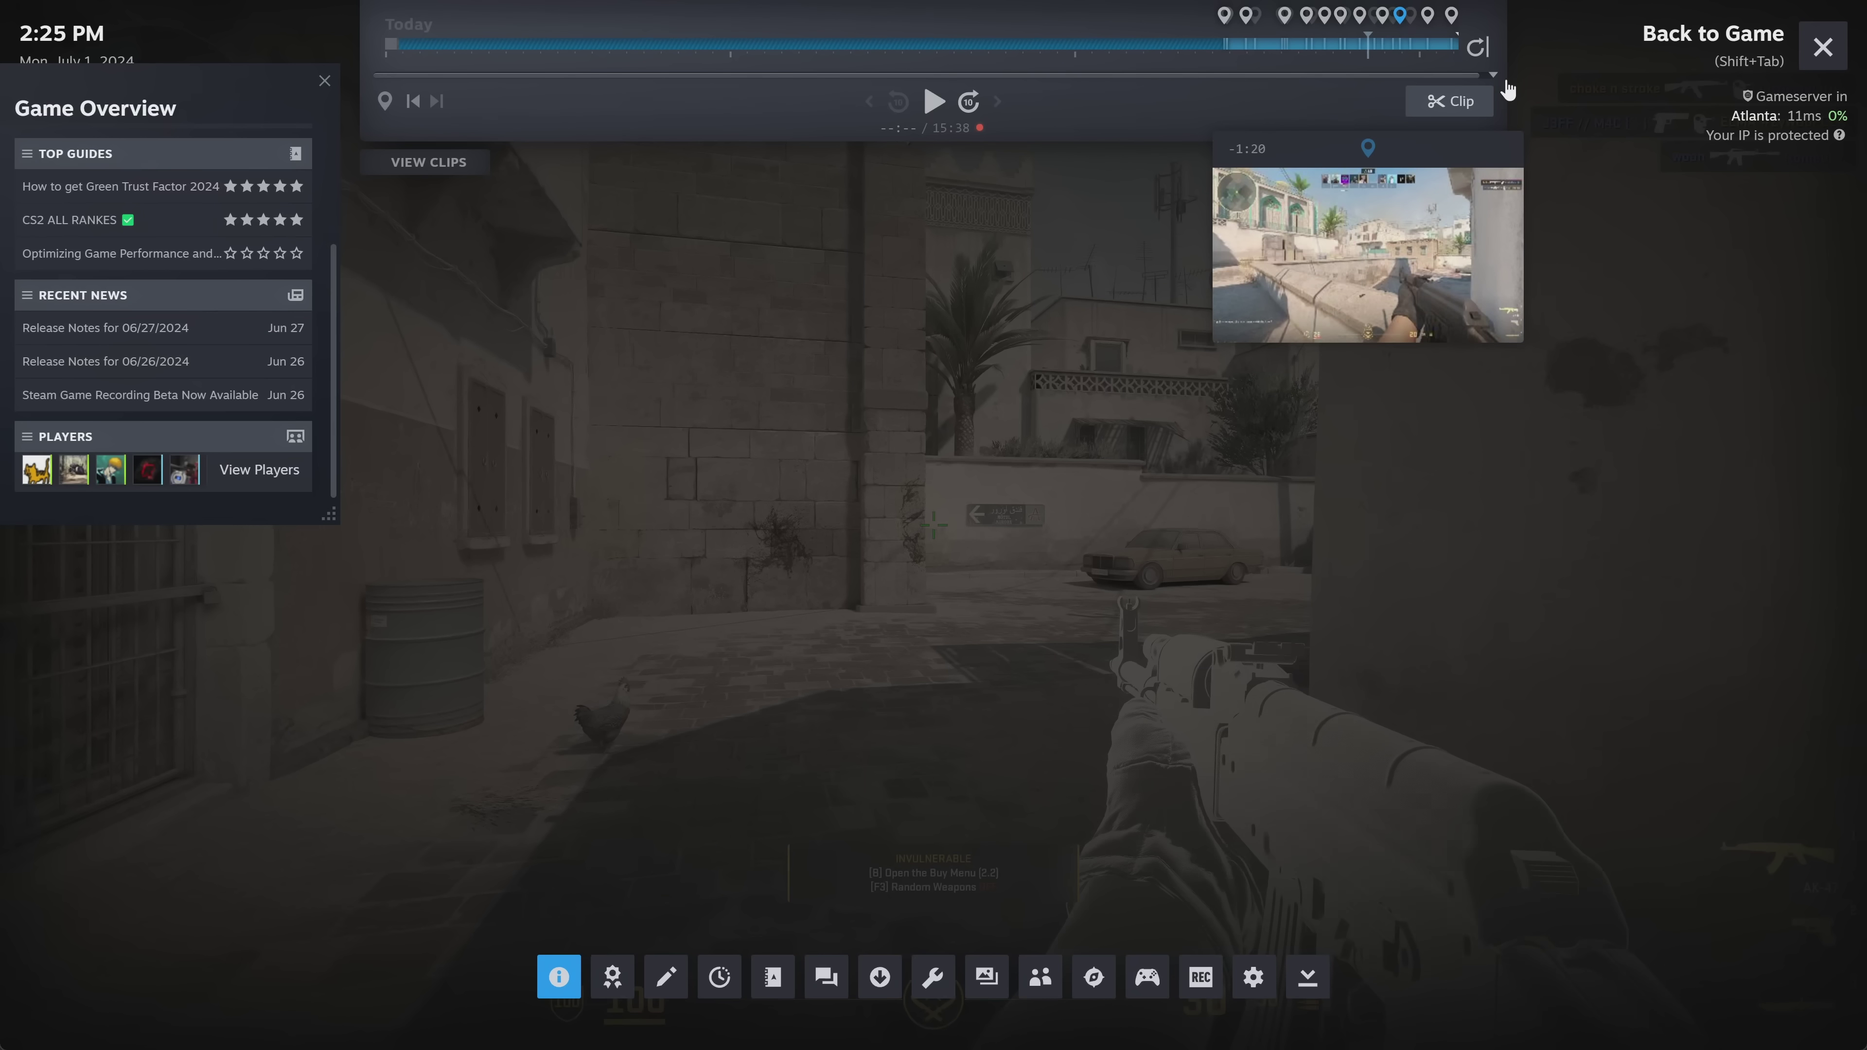
left_click(1438, 103)
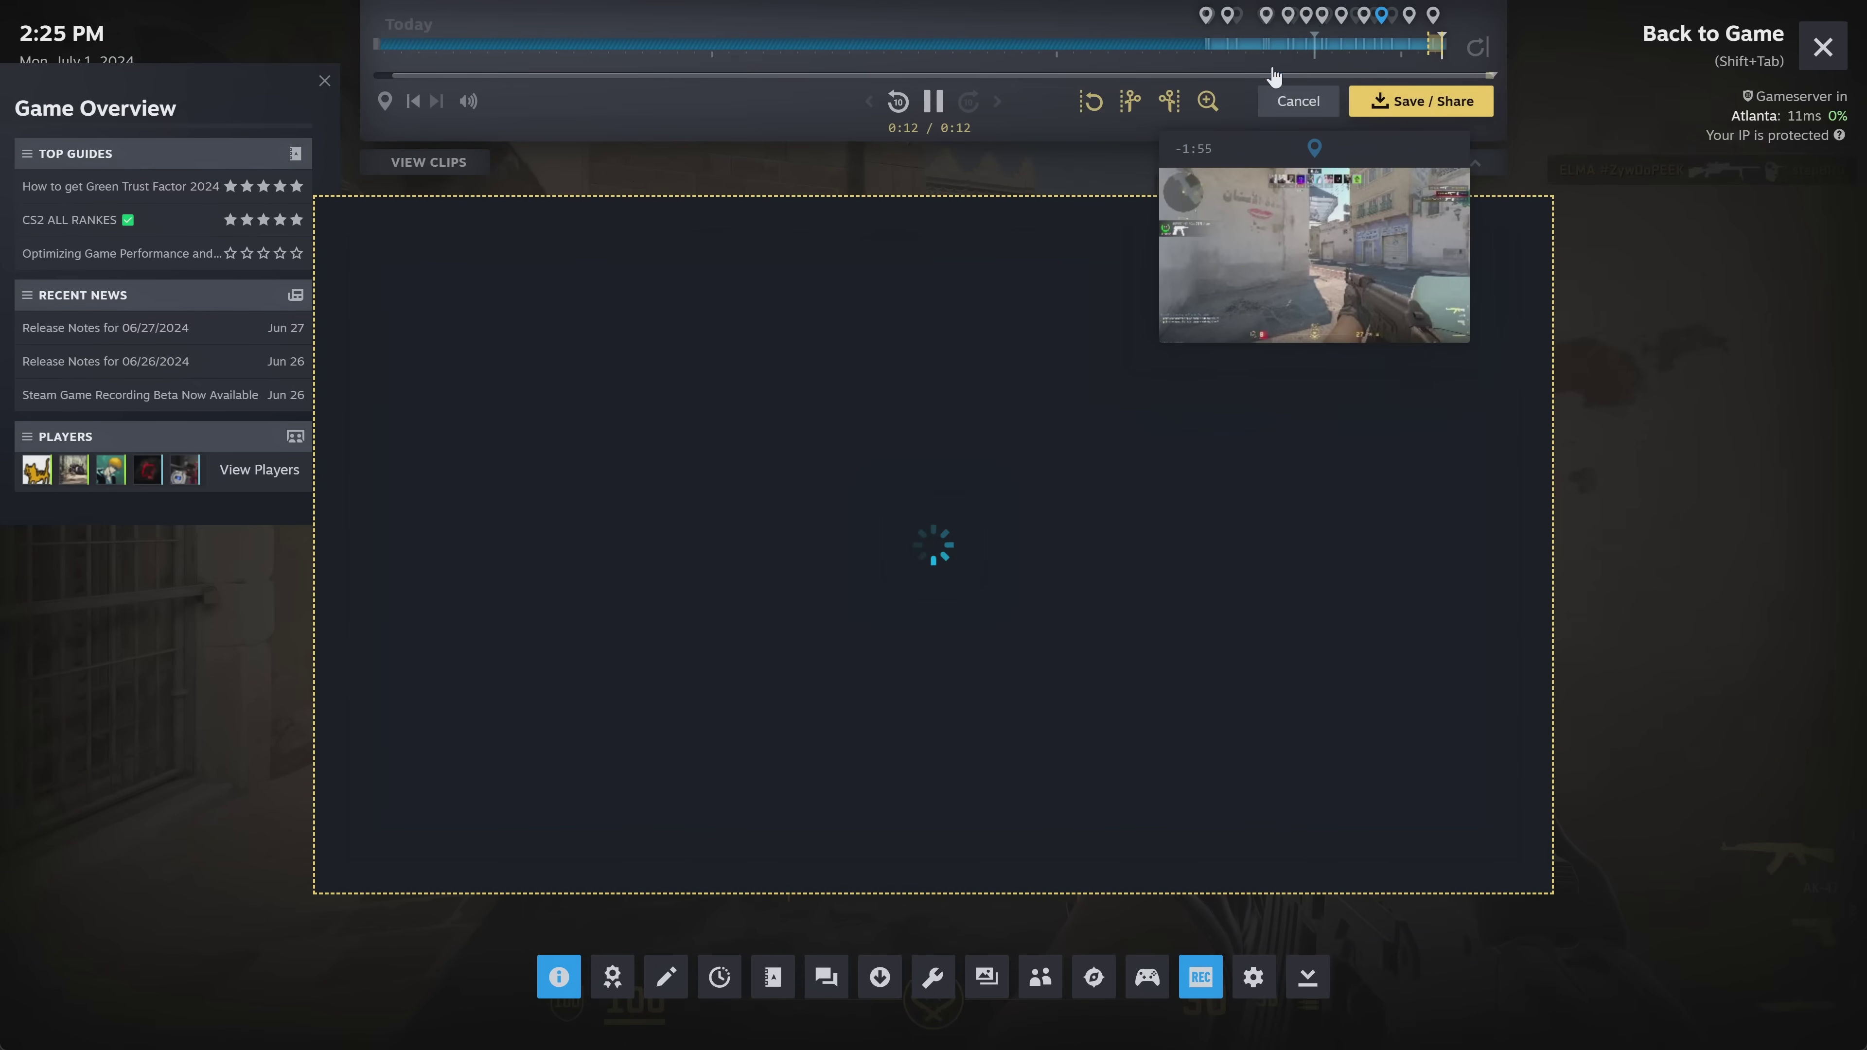
left_click(1208, 101)
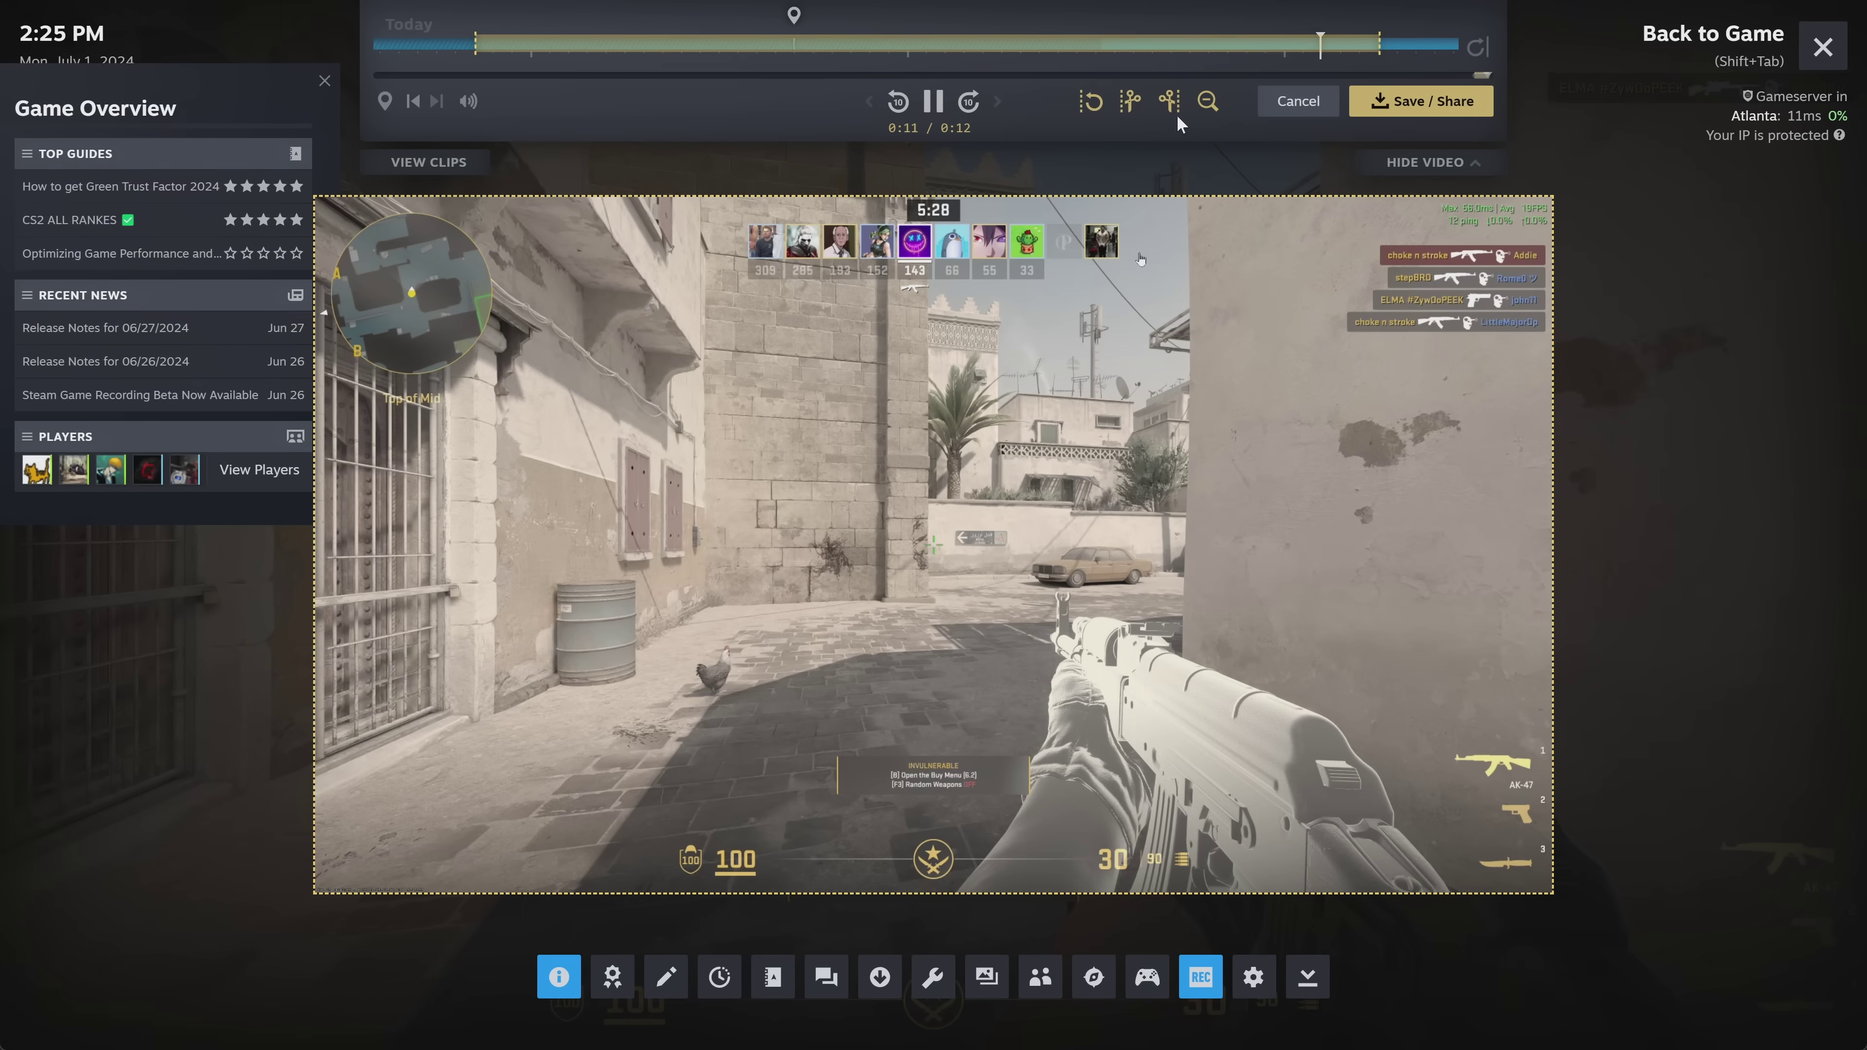
left_click(1208, 101)
- Extend the clip's start backward to a length of about 3:35 and choose to export it as a video file
mouse_move(1229, 19)
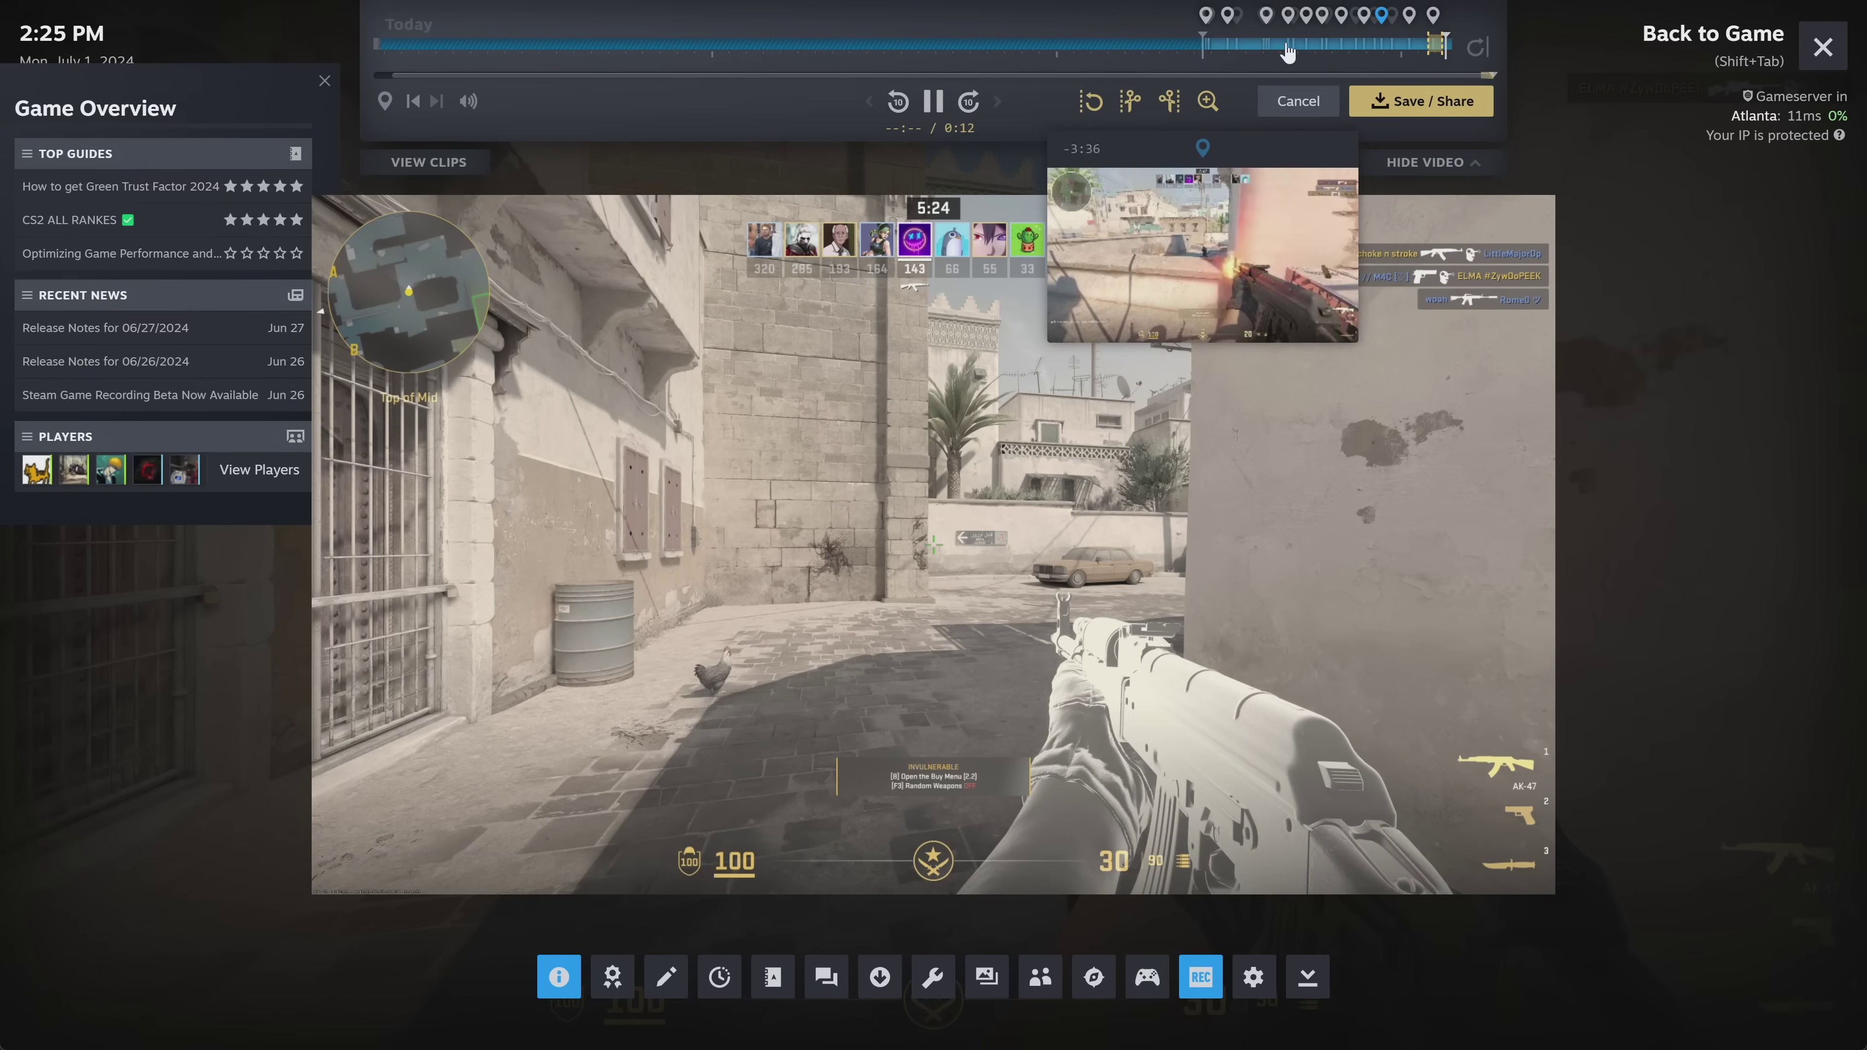
left_click_drag(1202, 43, 1196, 44)
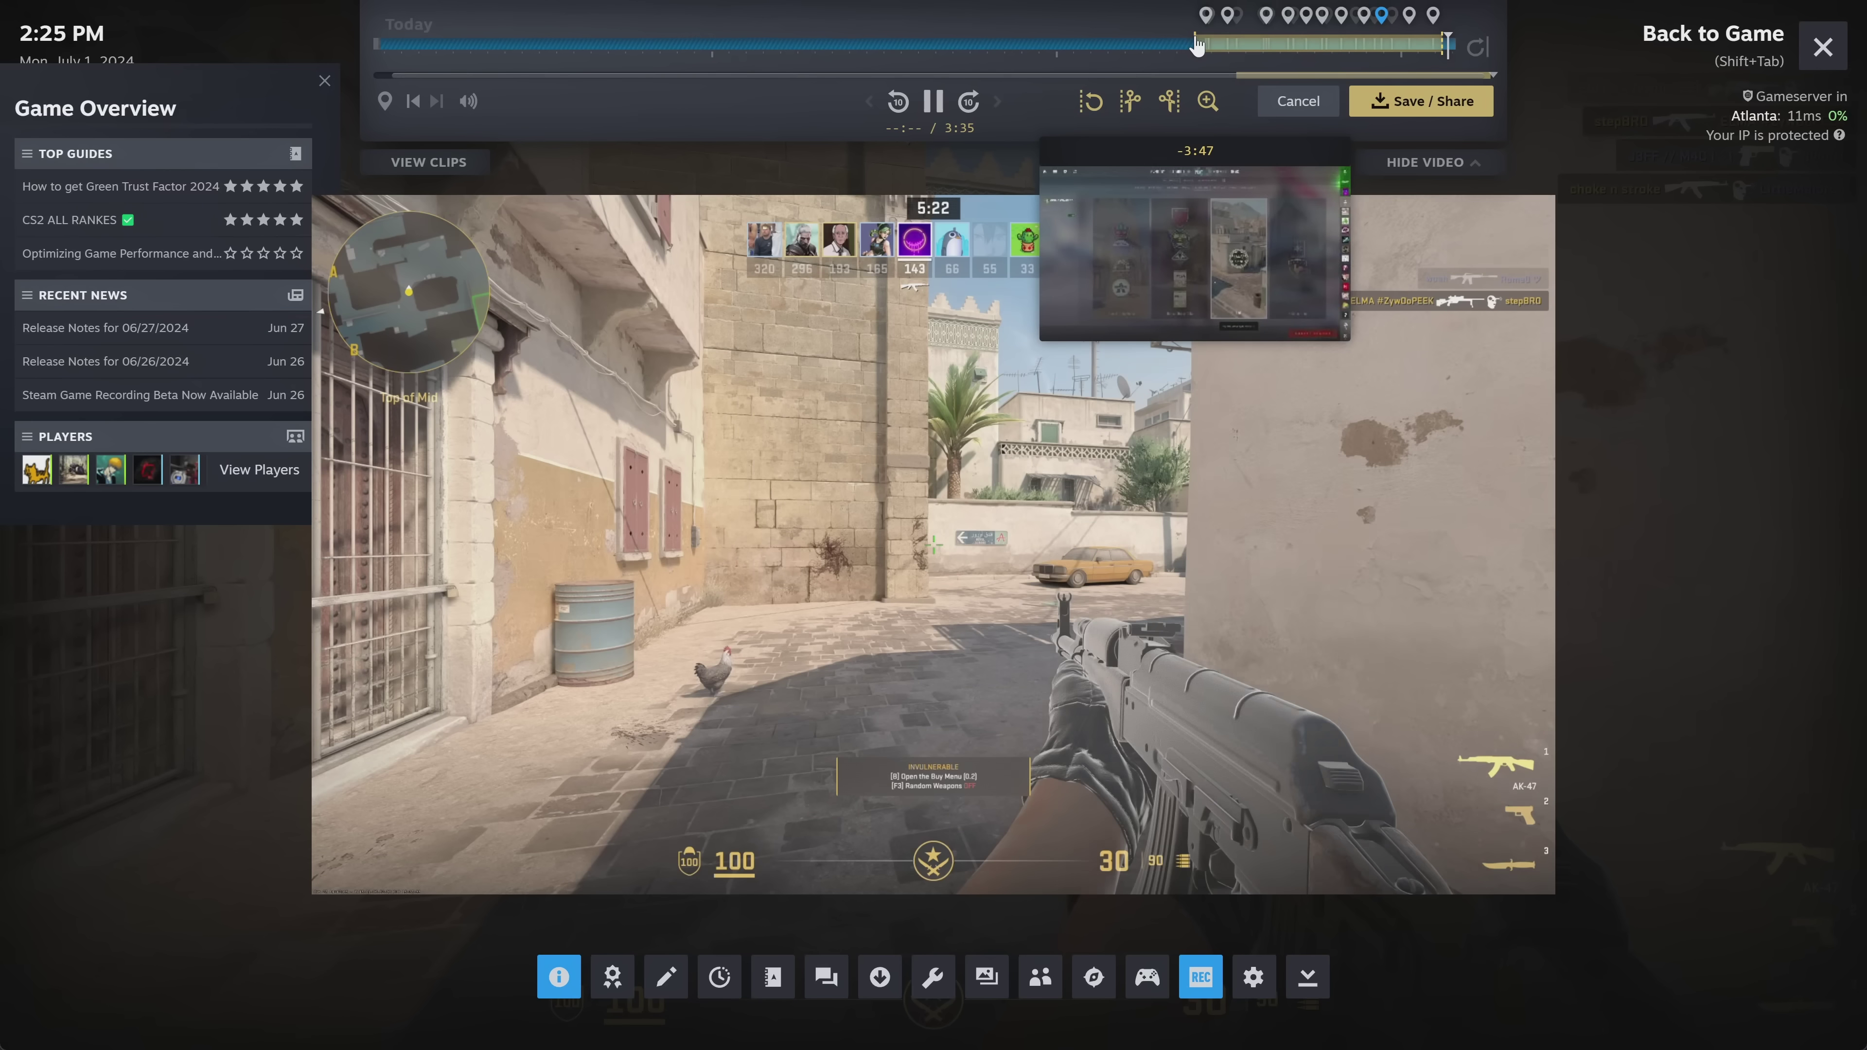
left_click(1421, 101)
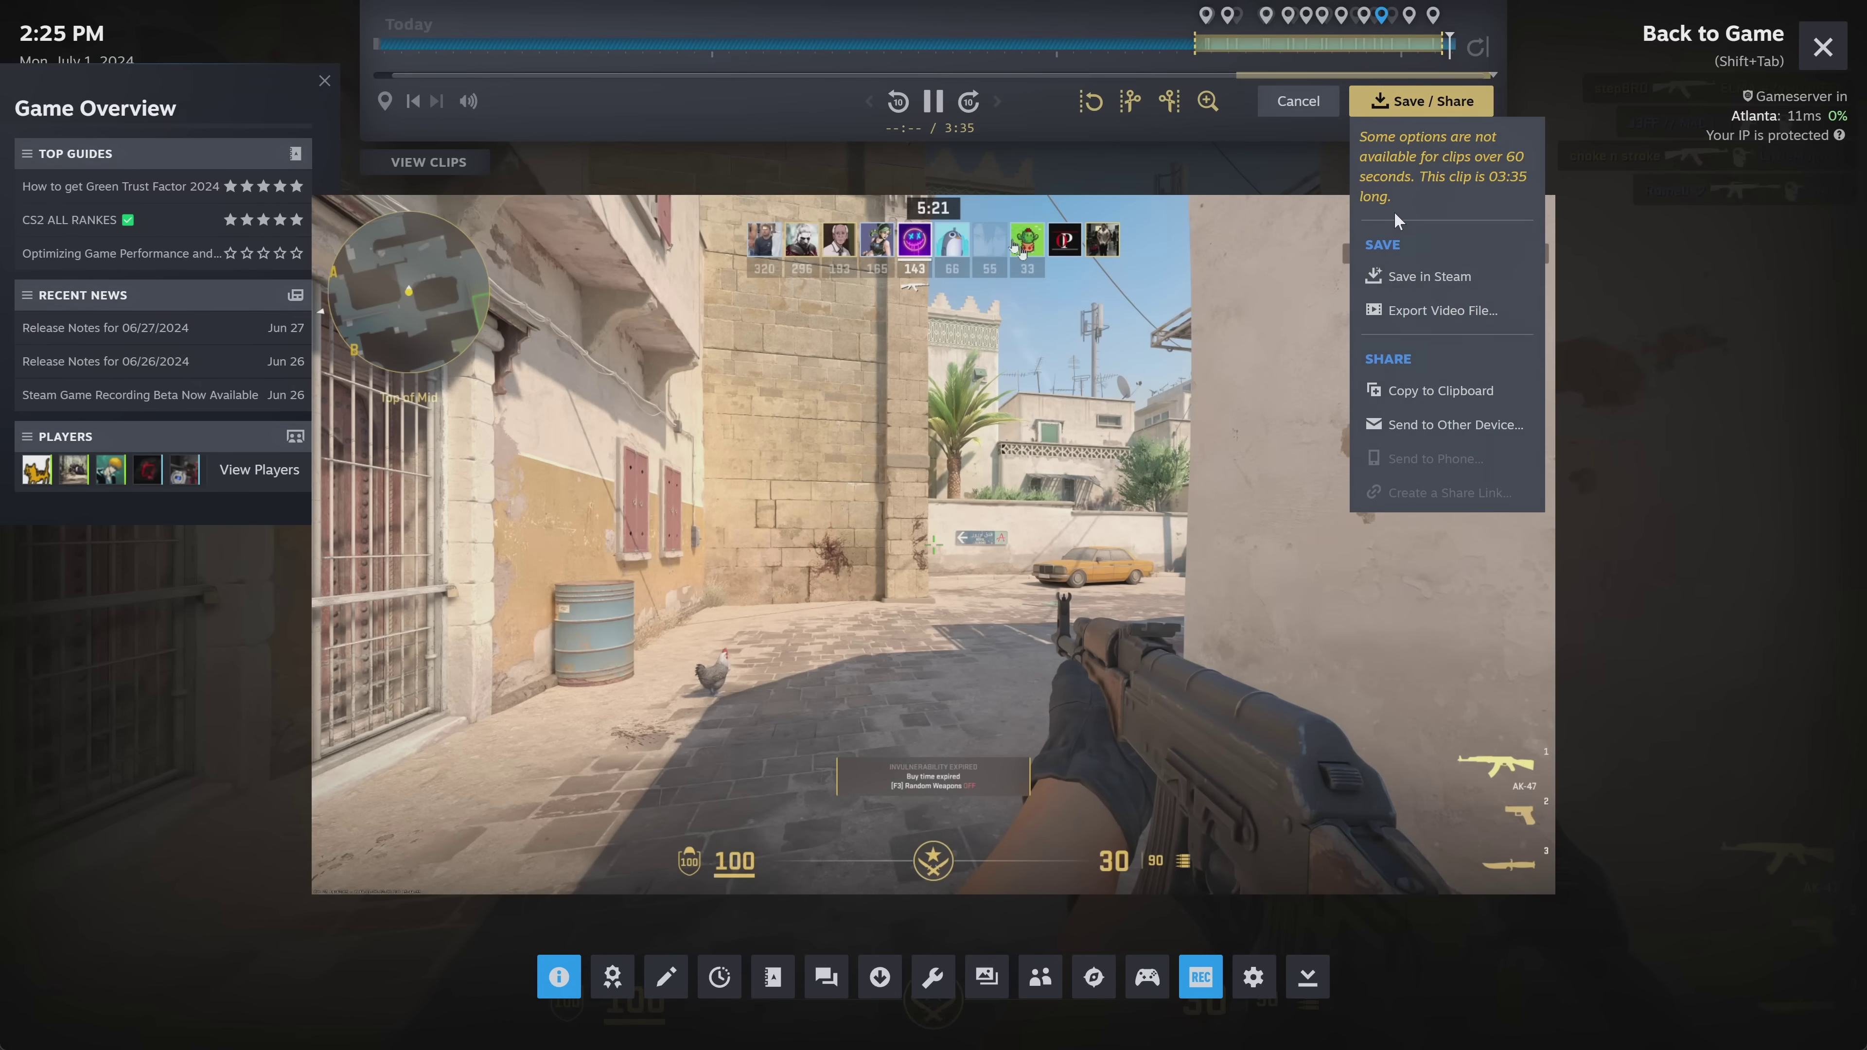
left_click(1424, 311)
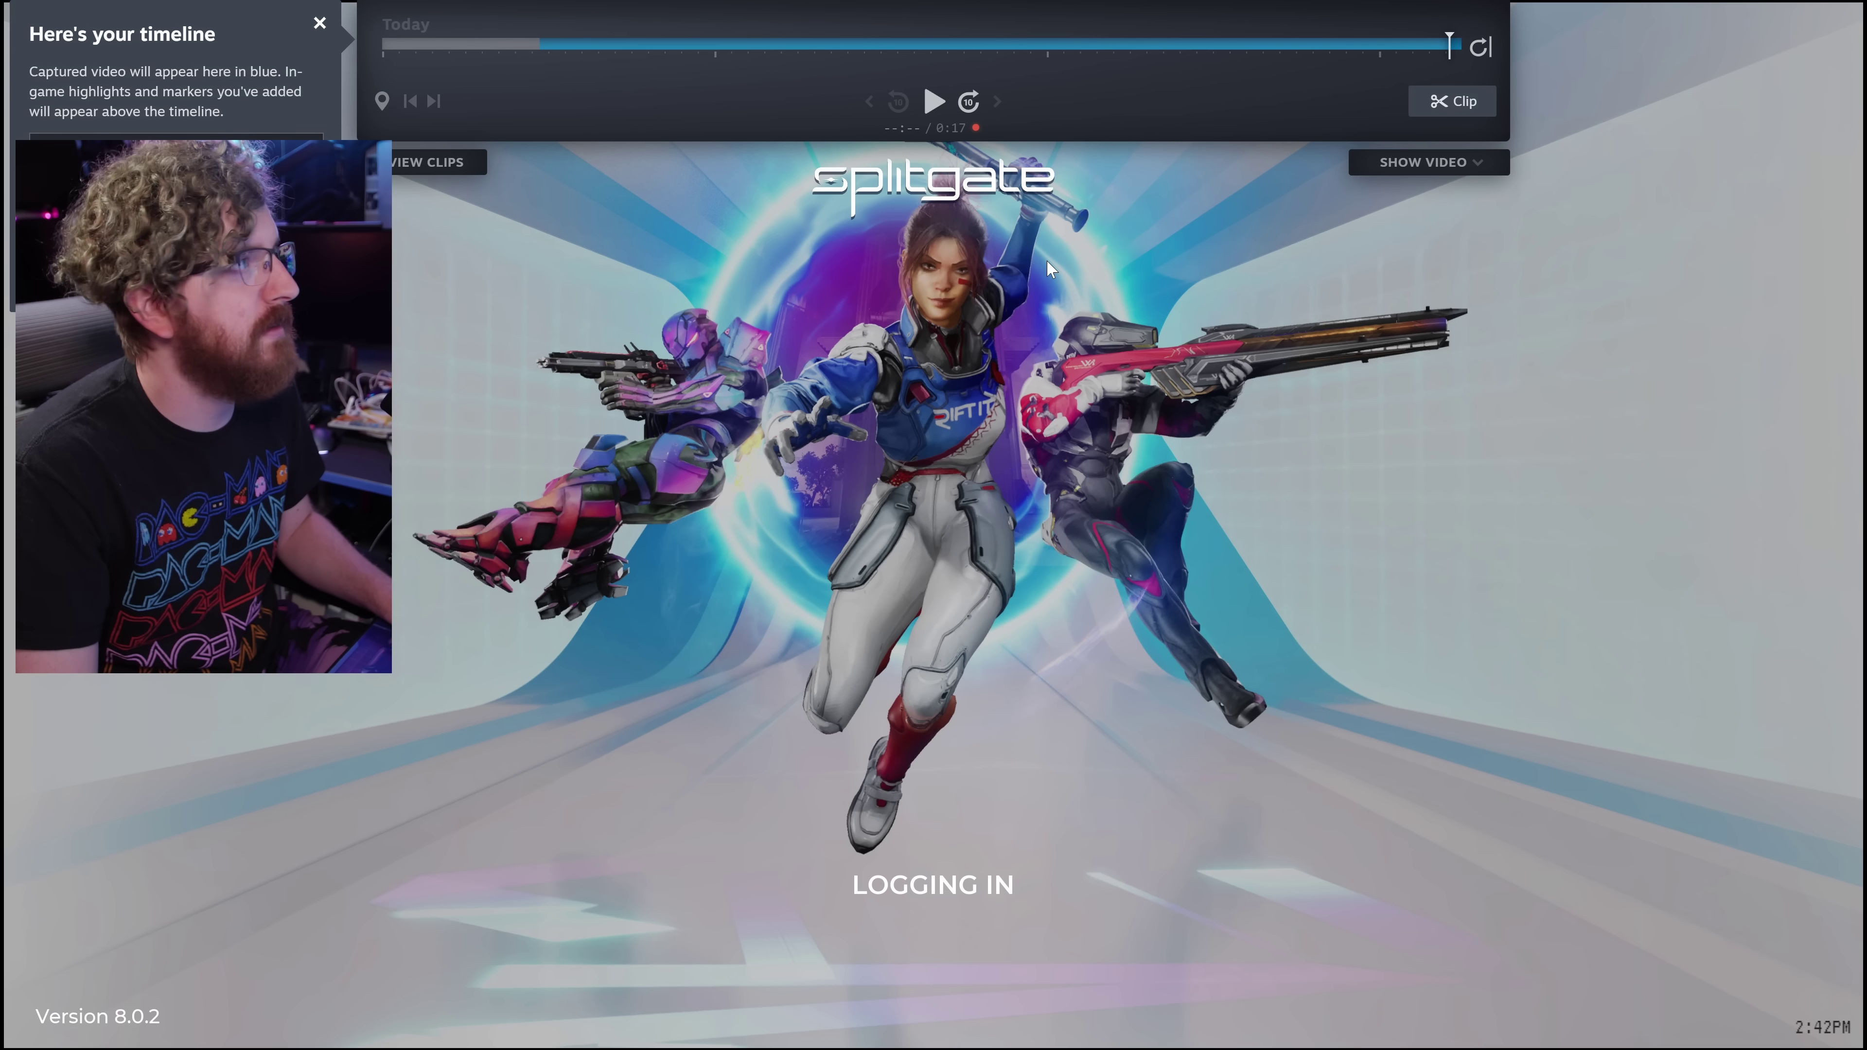
- Open the Steam overlay in Splitgate, add a custom marker during playback of the recording, and finish the timeline tips
key("shift+Tab")
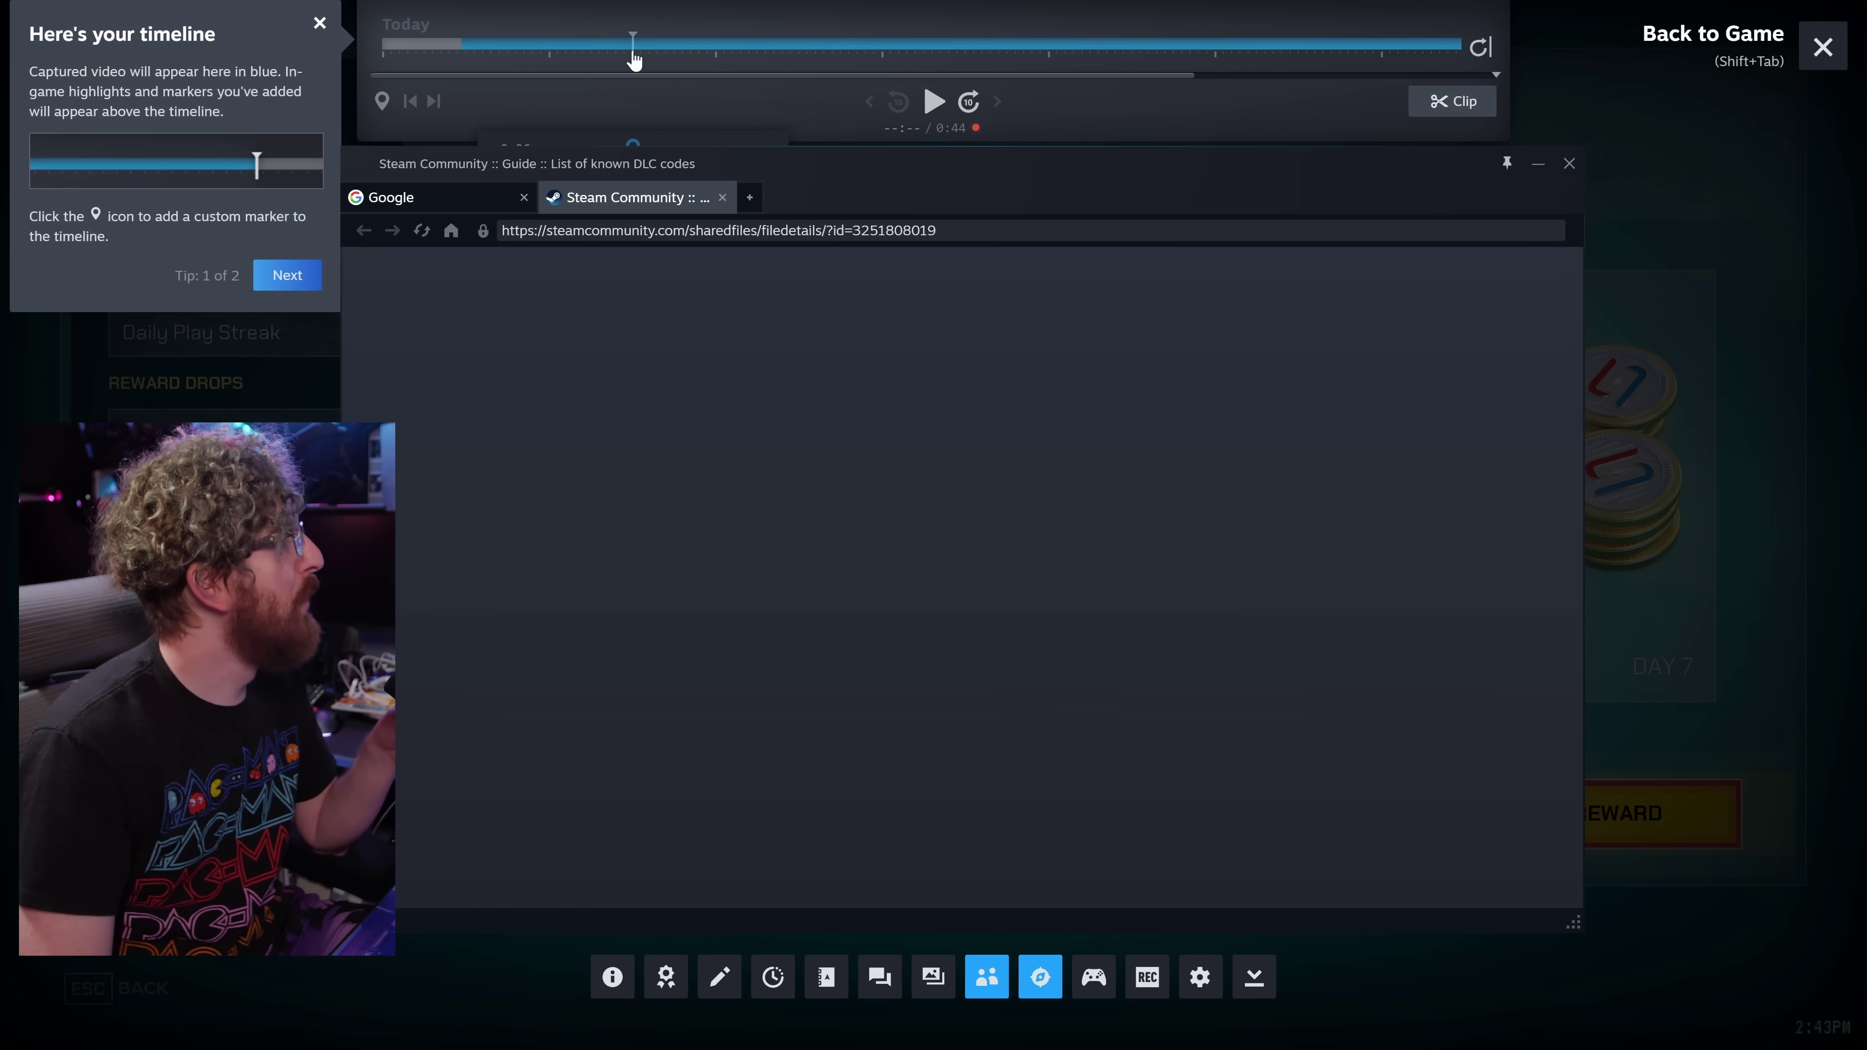
left_click(632, 45)
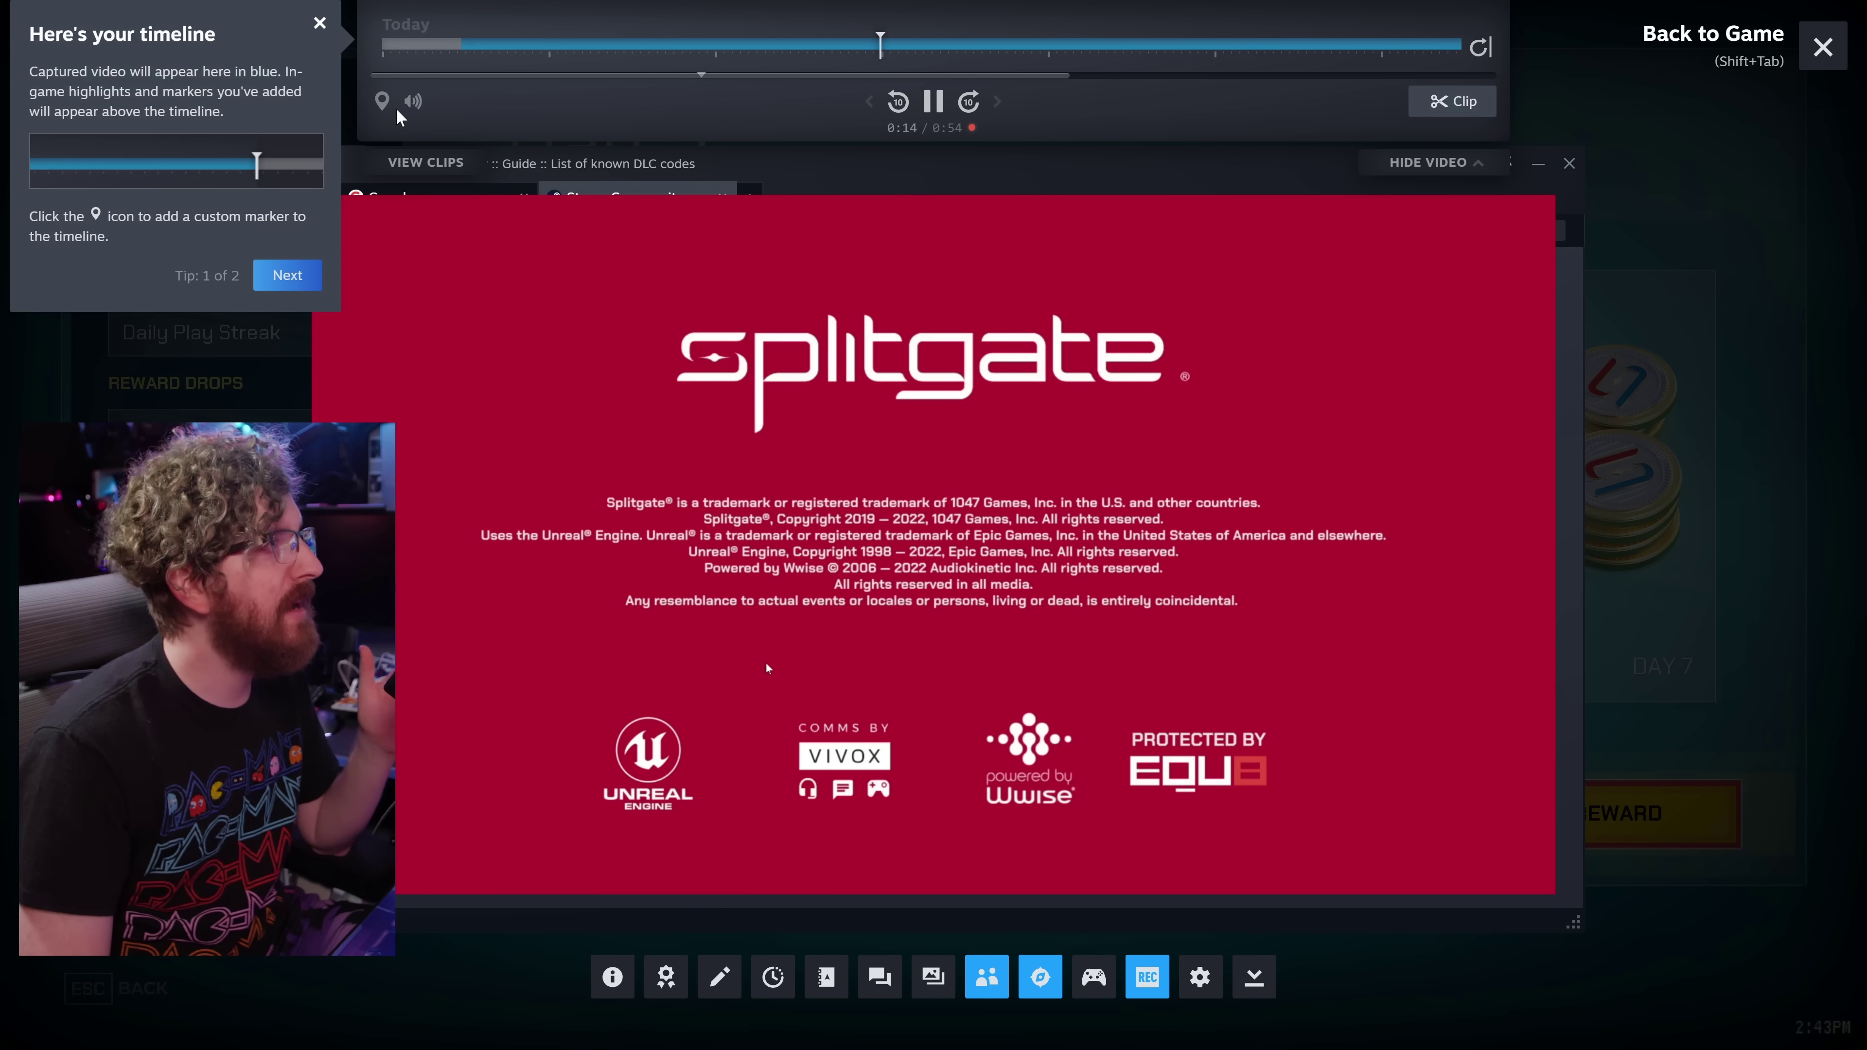
left_click(382, 101)
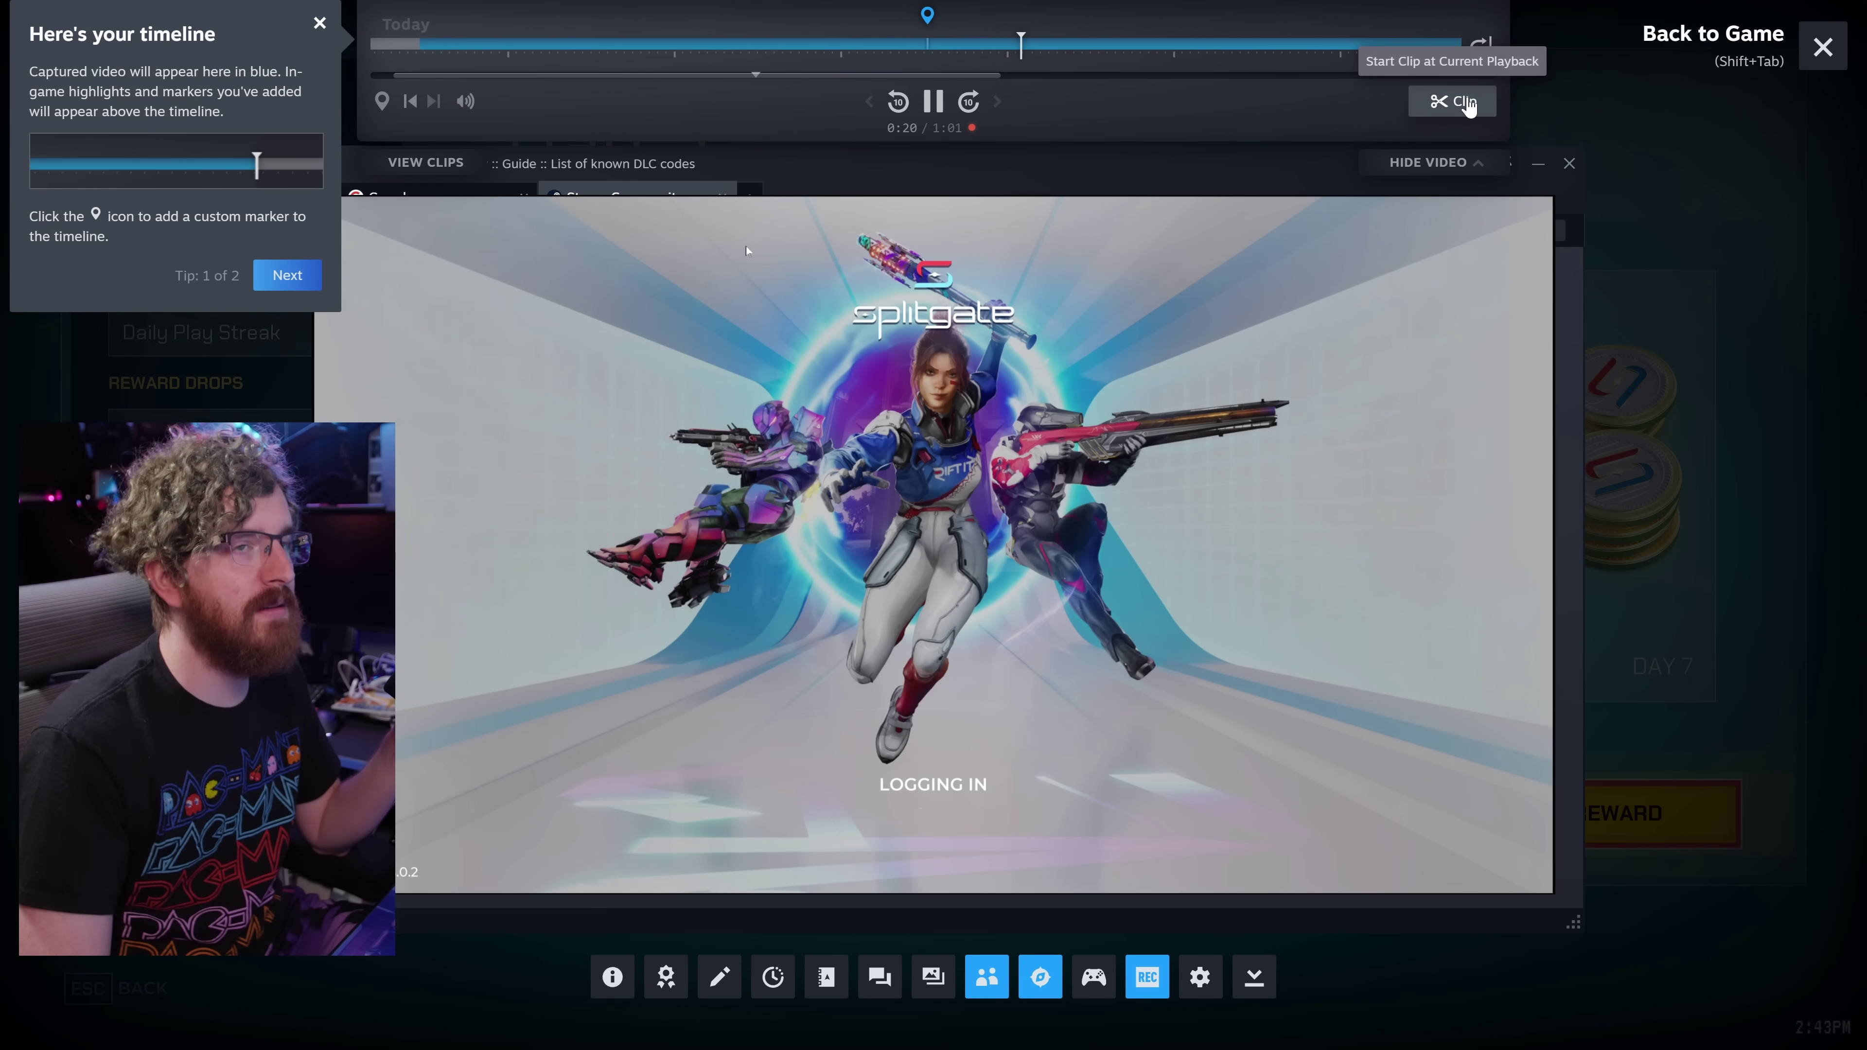
left_click(287, 275)
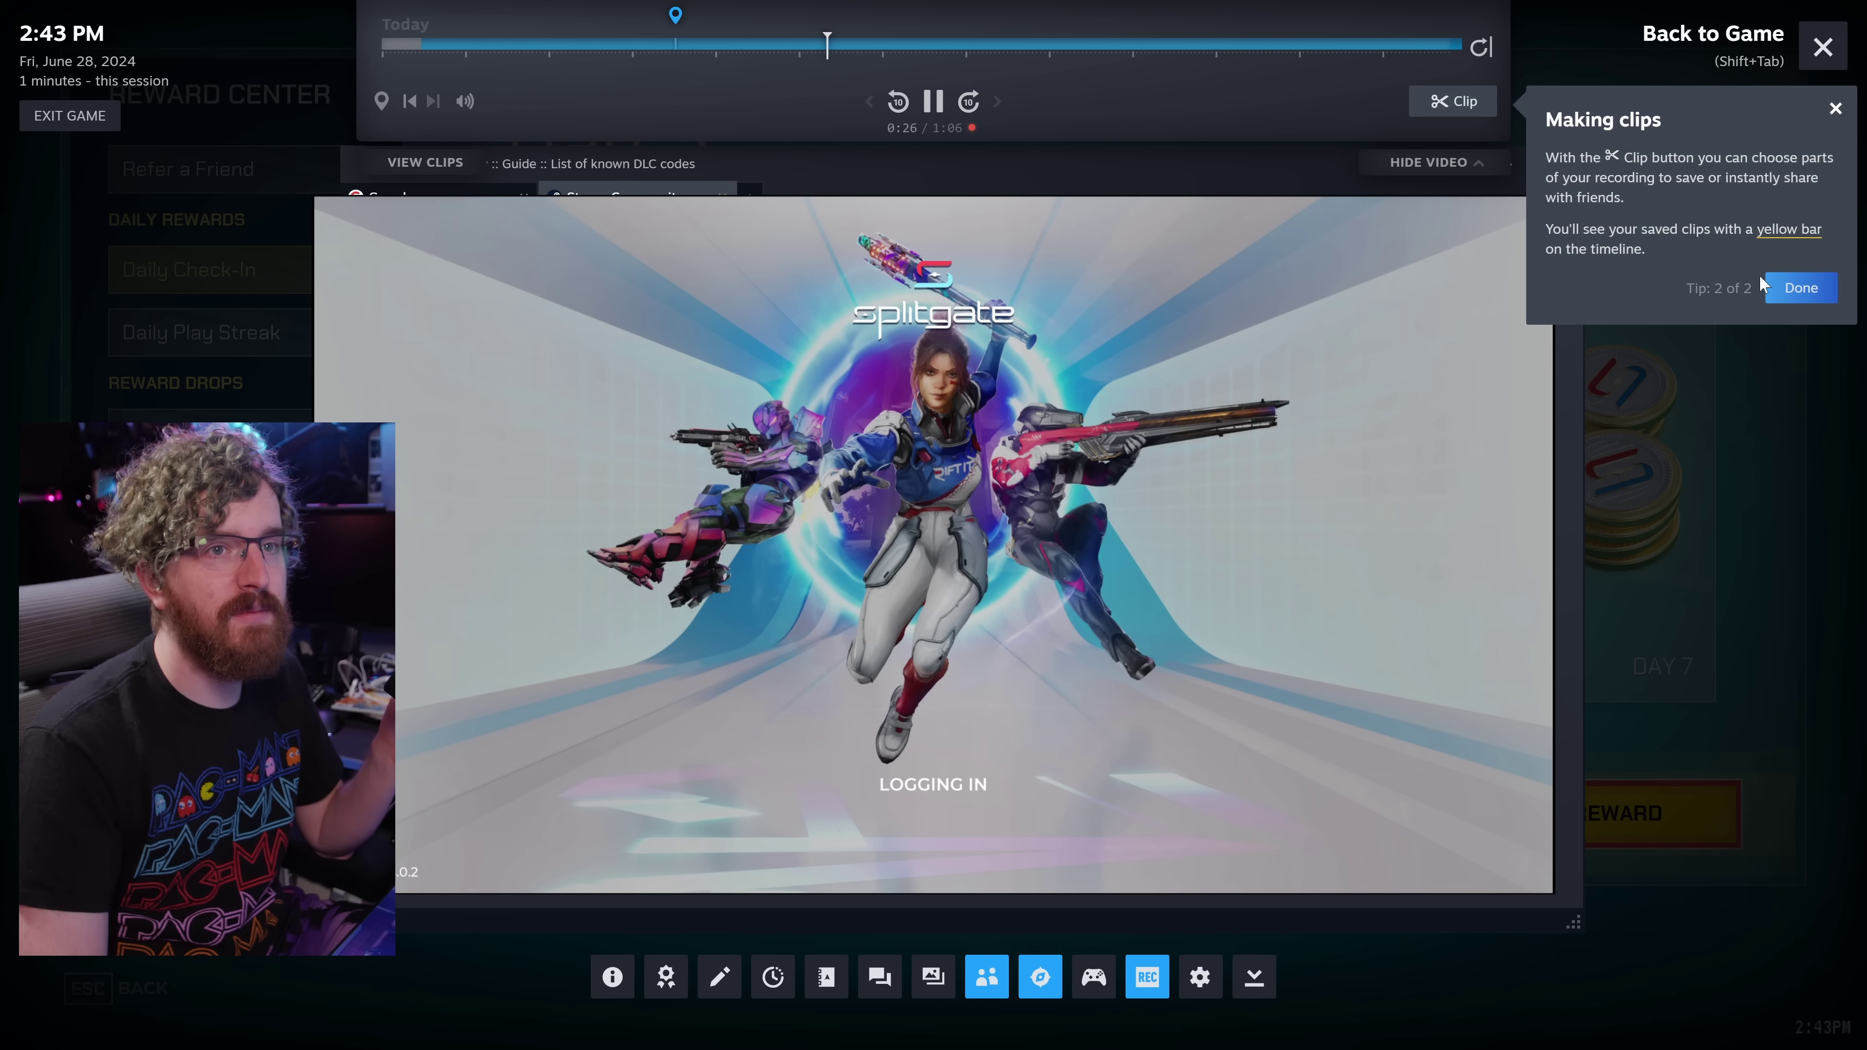
left_click(1800, 287)
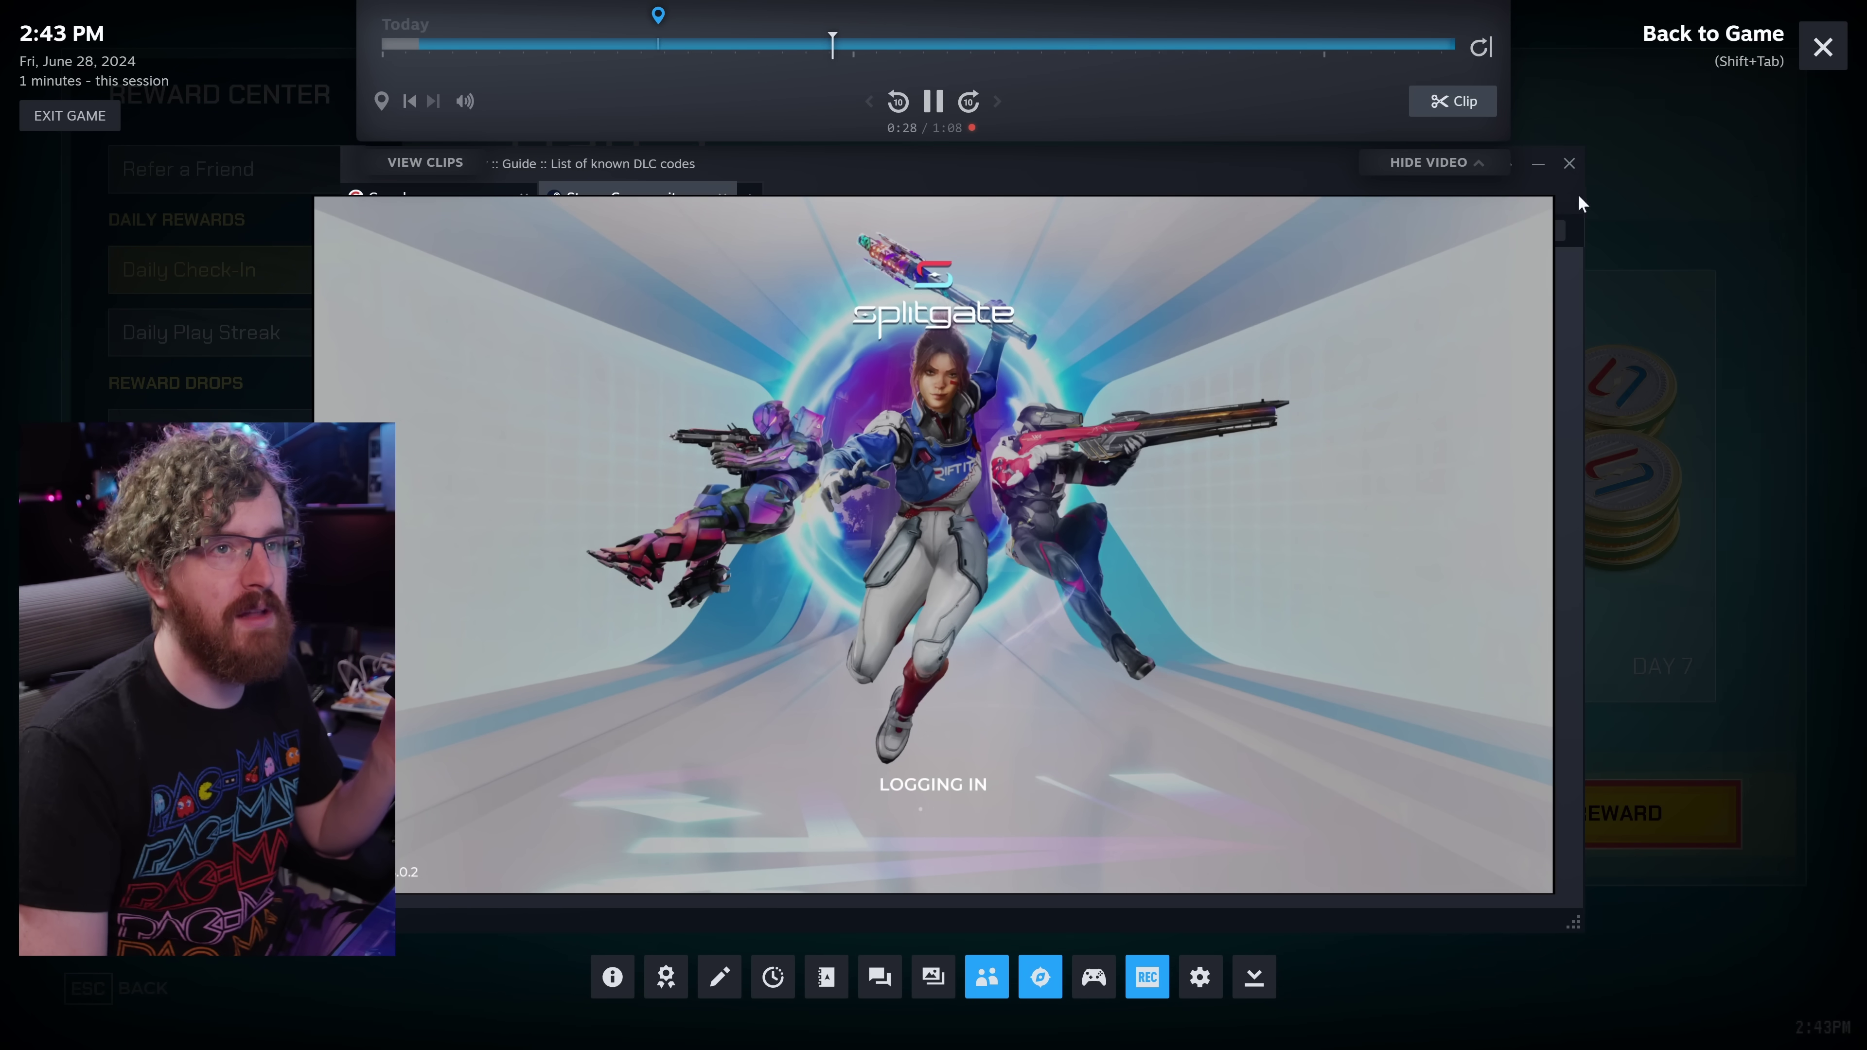
- Start a clip, extend its start back before the marker, and set its end at the playback position, about 28 seconds long
left_click(1449, 102)
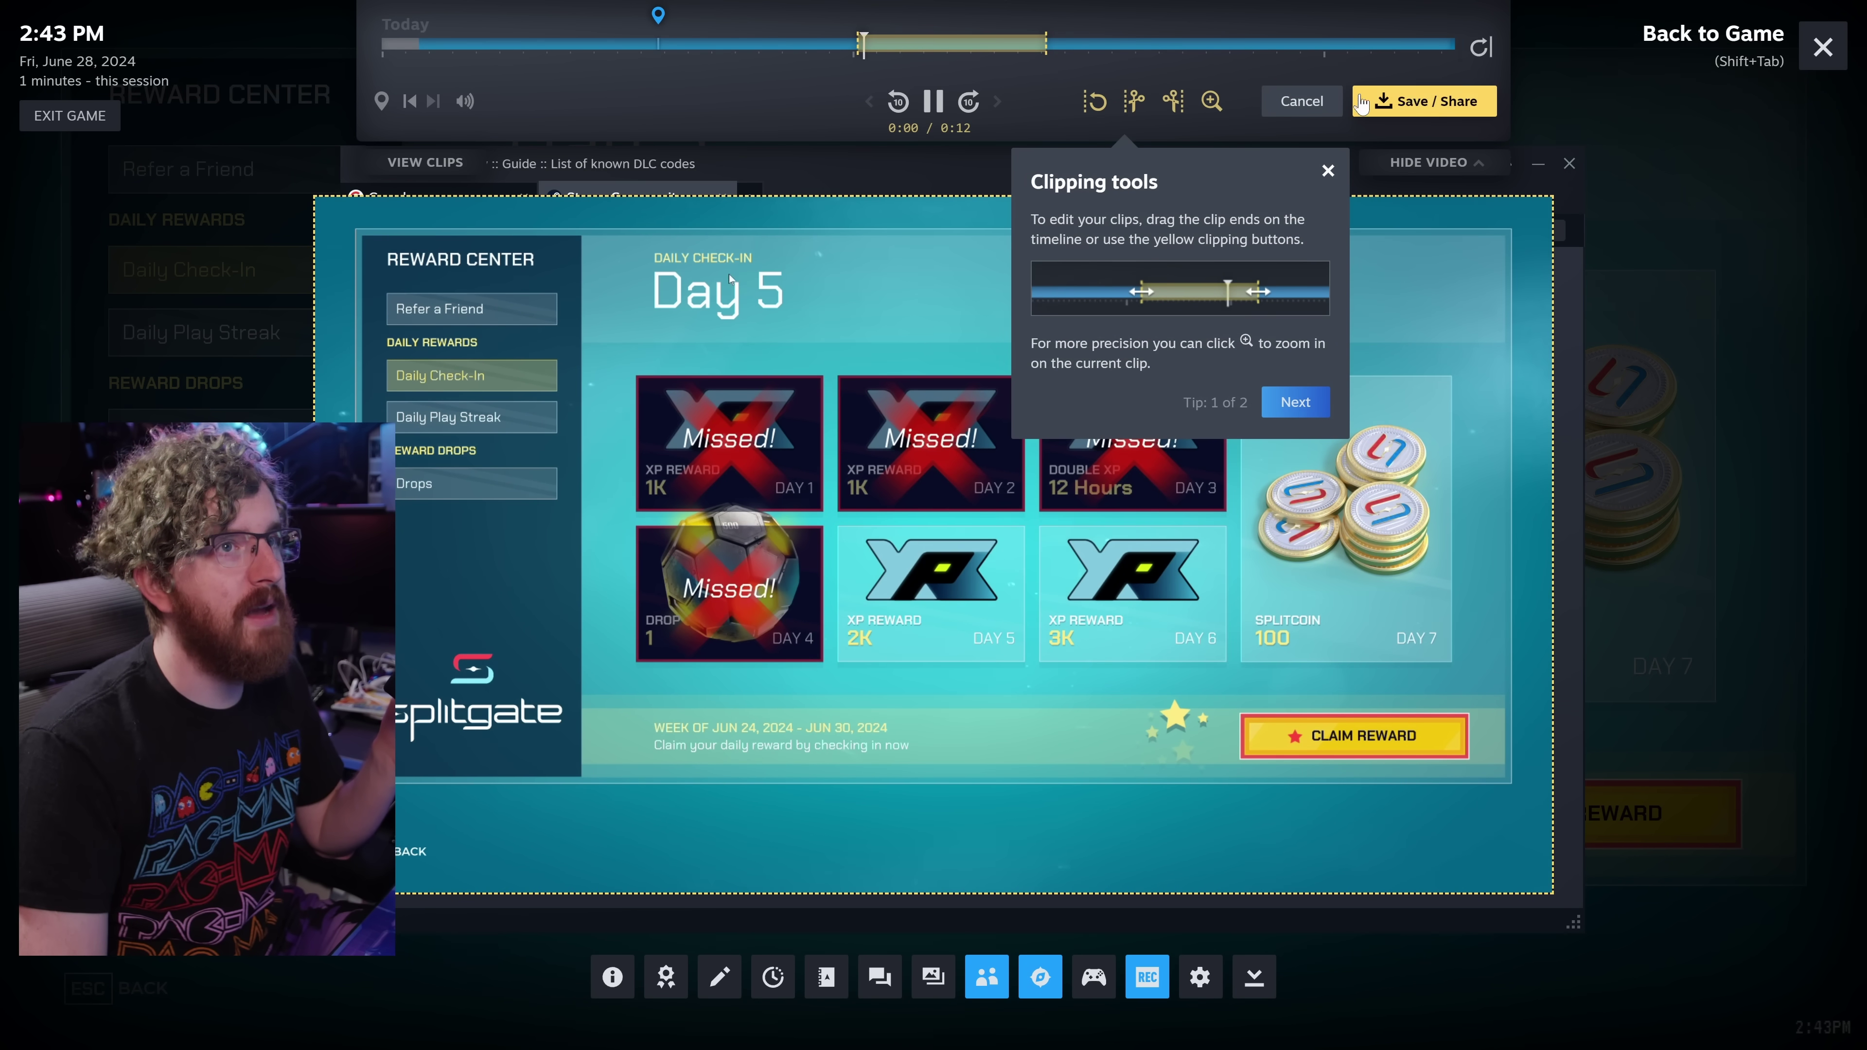
left_click_drag(666, 47, 629, 45)
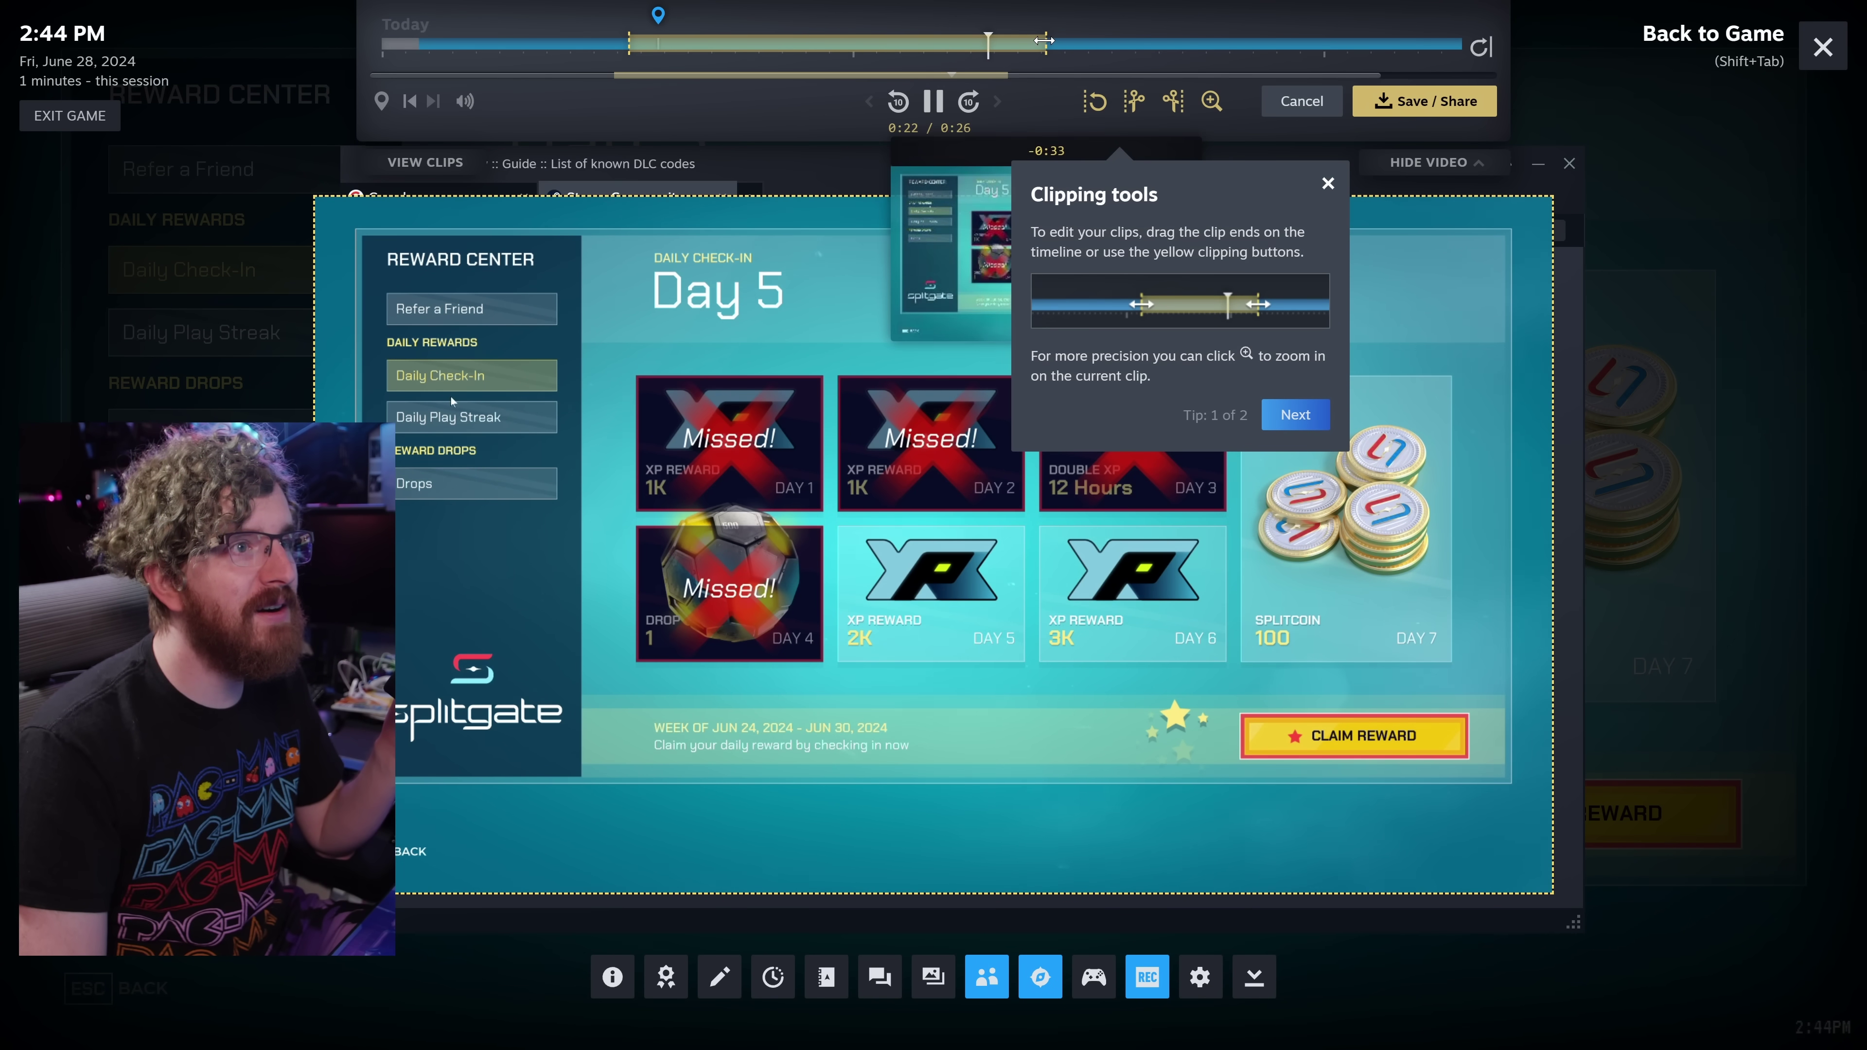
left_click(1295, 414)
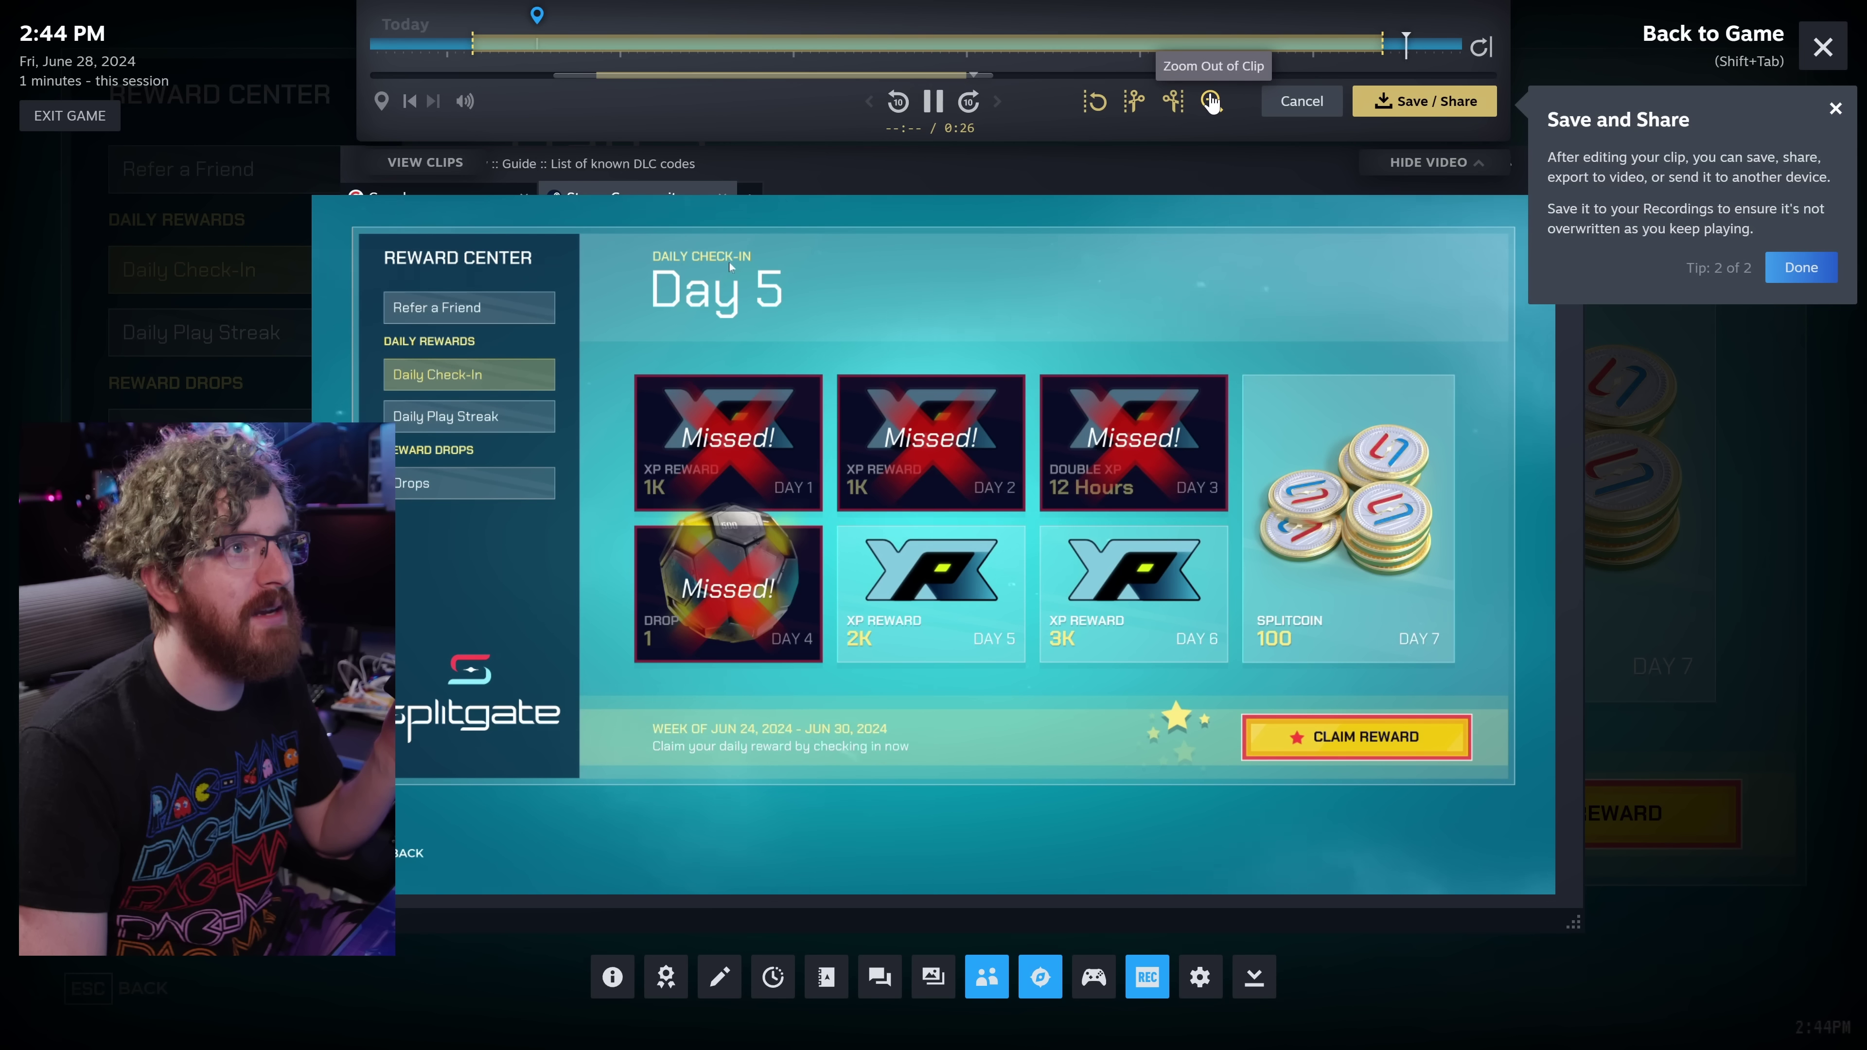
left_click(1173, 103)
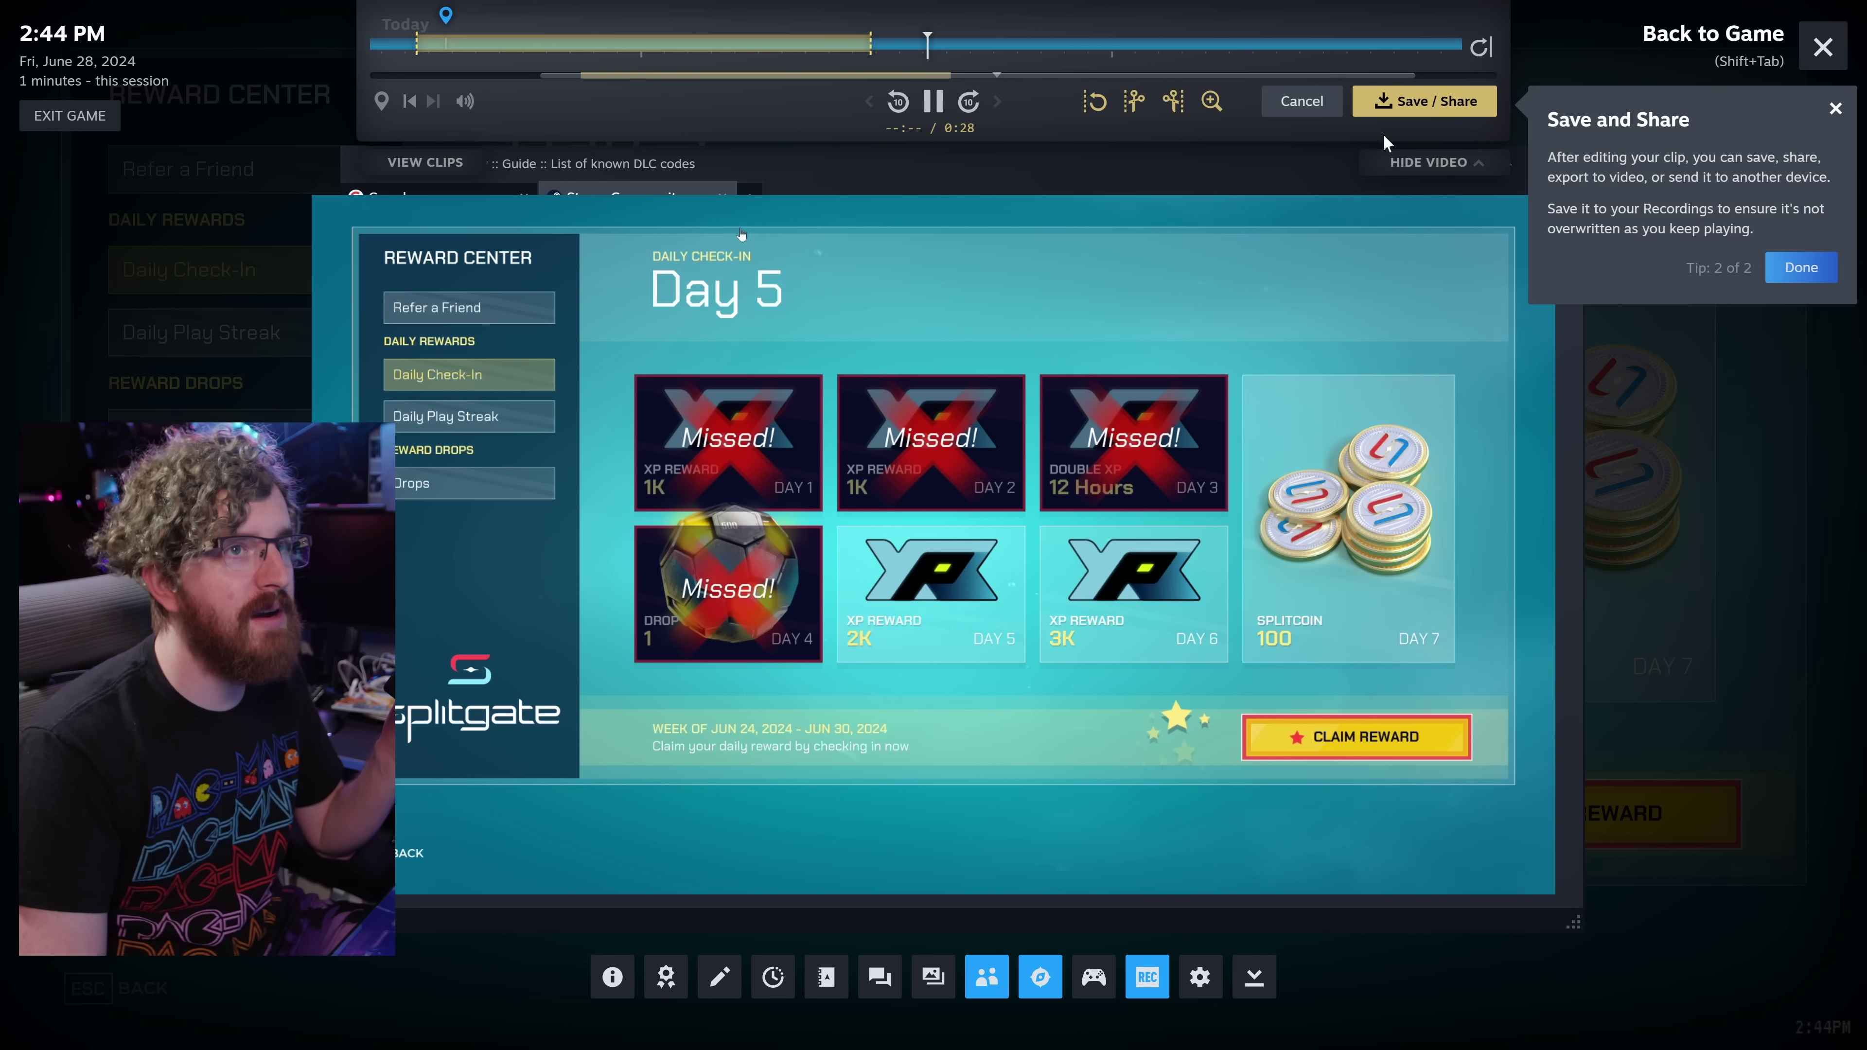
- Start exporting the Splitgate clip as an MP4 video file and select the user's Videos folder as the destination
left_click(1408, 103)
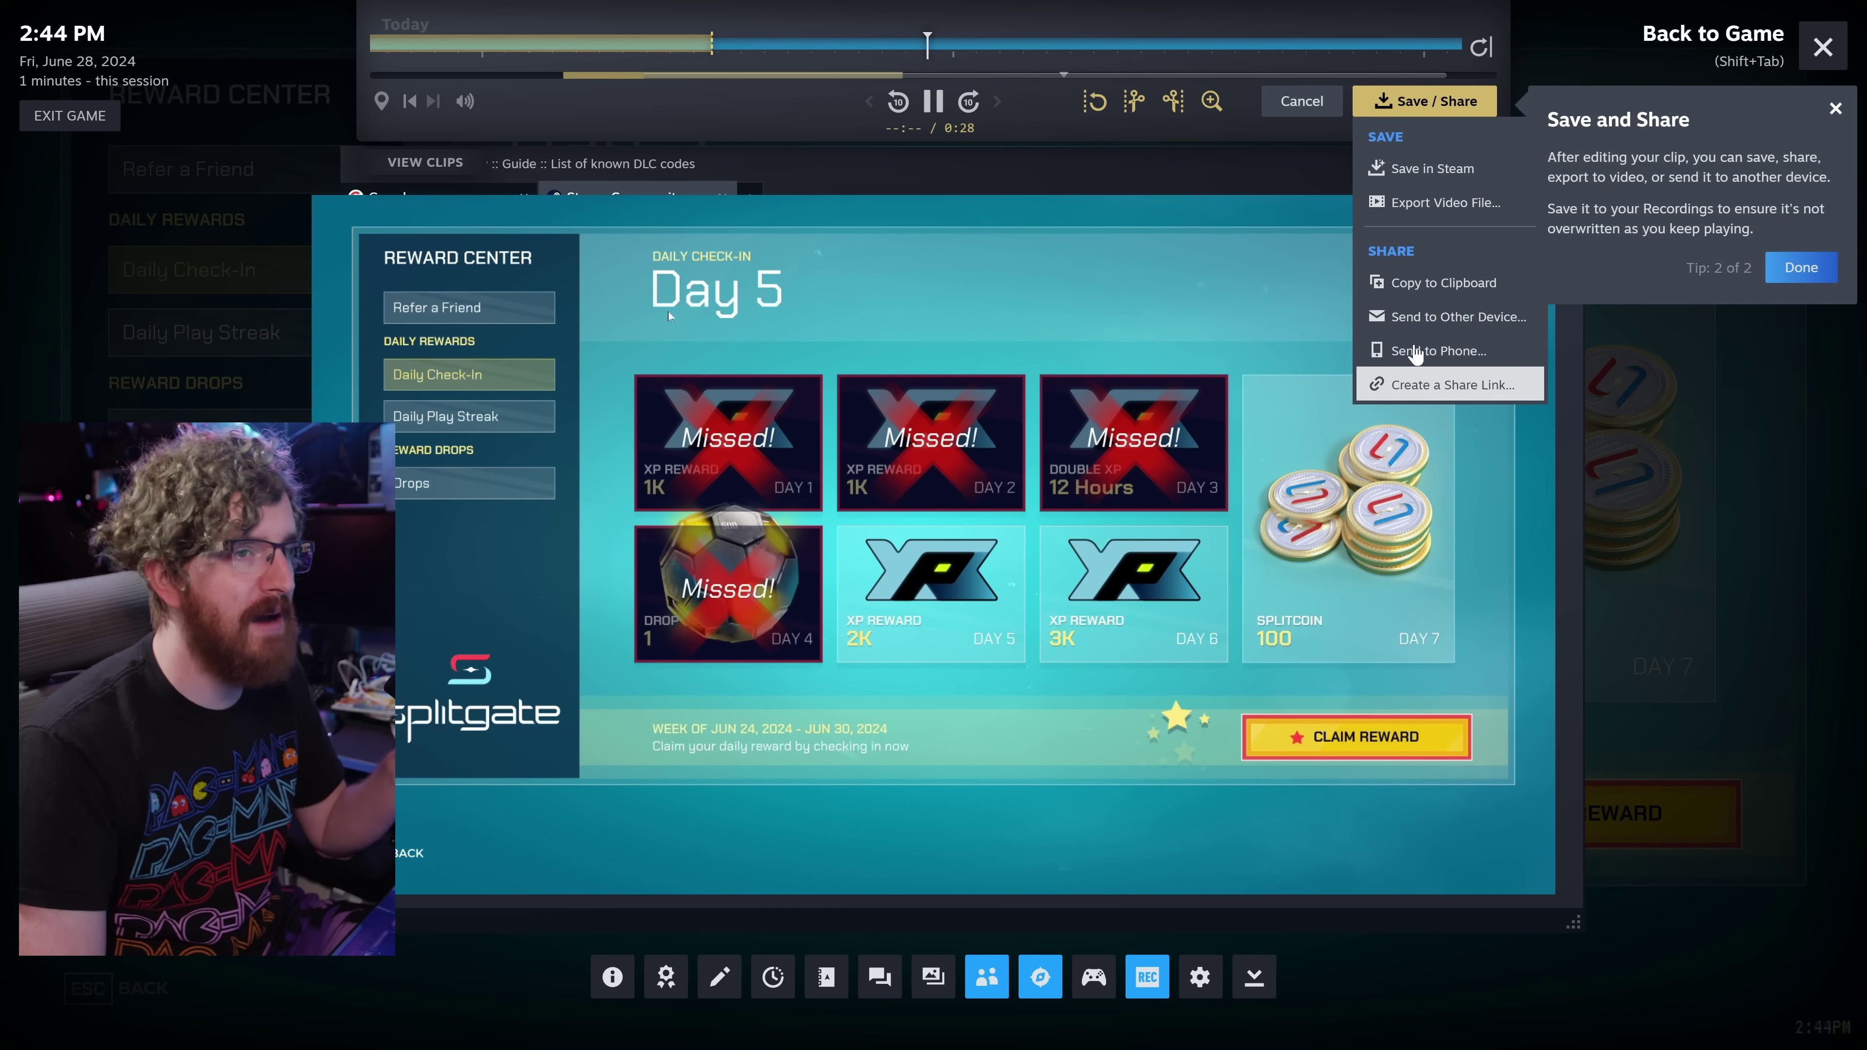
left_click(1430, 202)
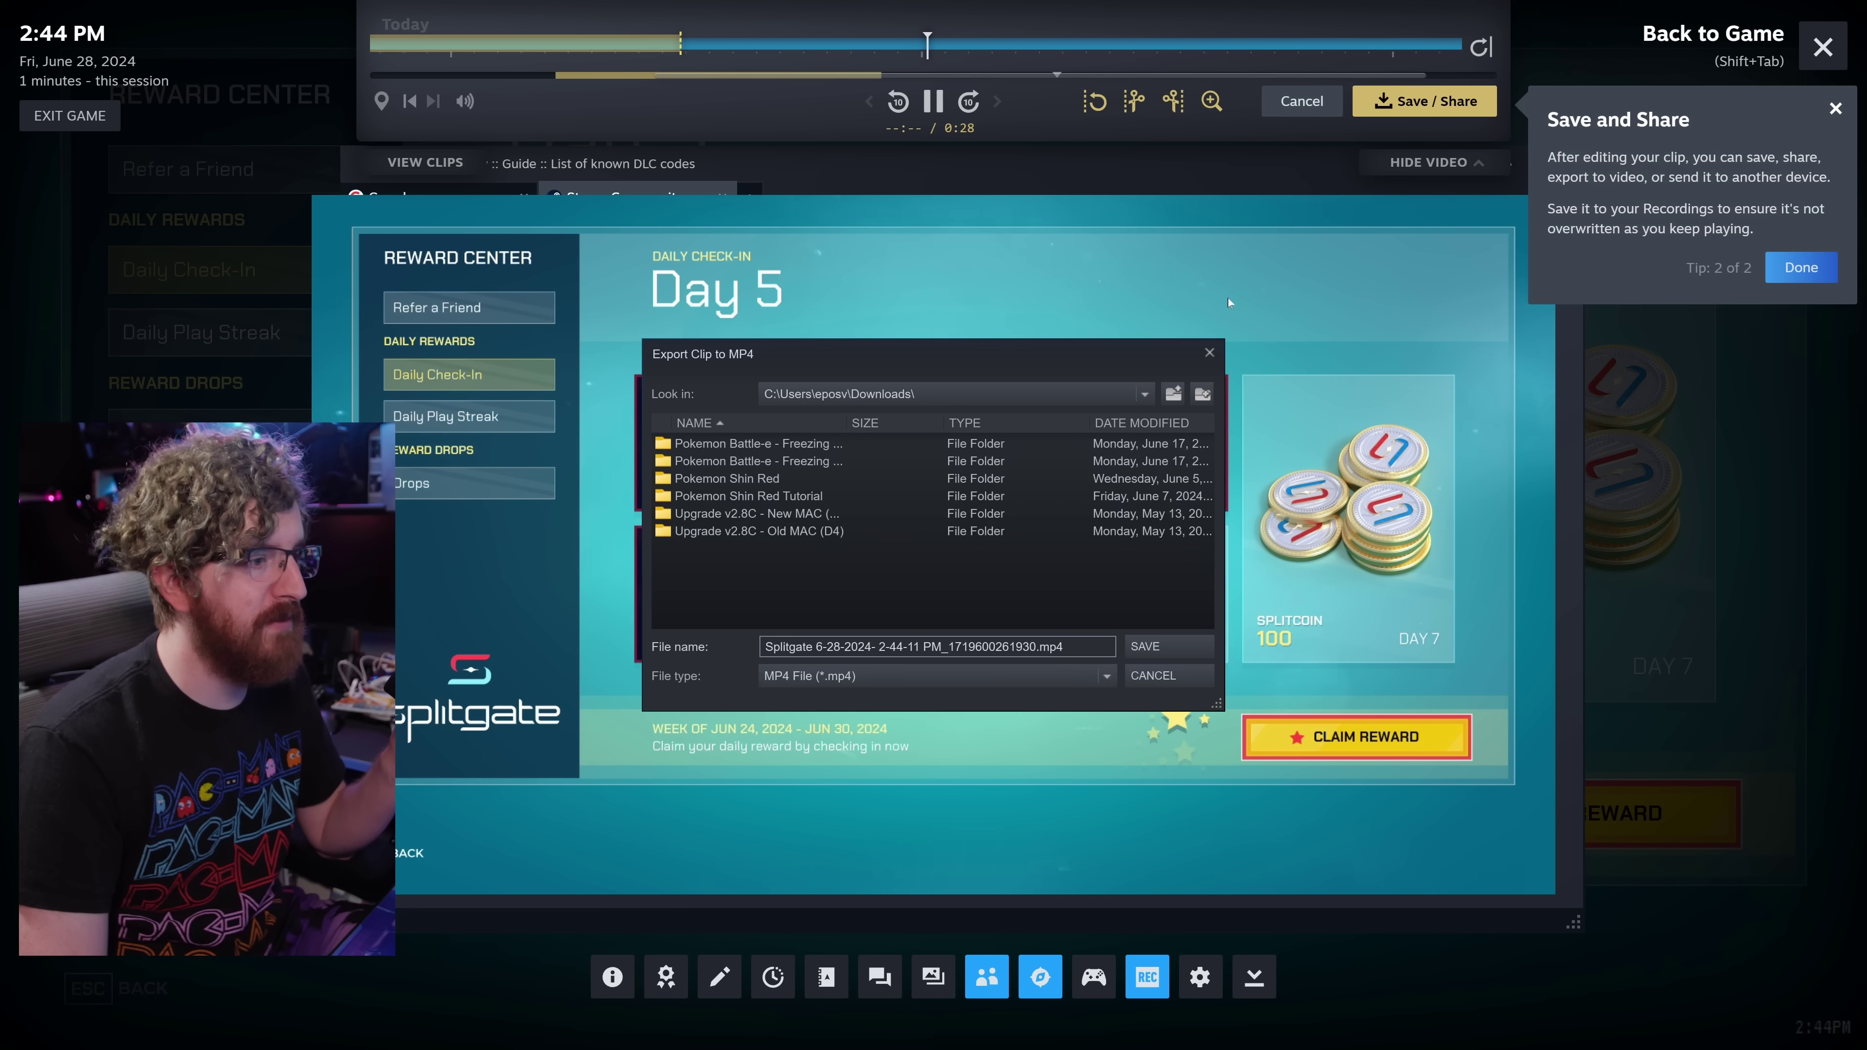
left_click(925, 677)
left_click(925, 676)
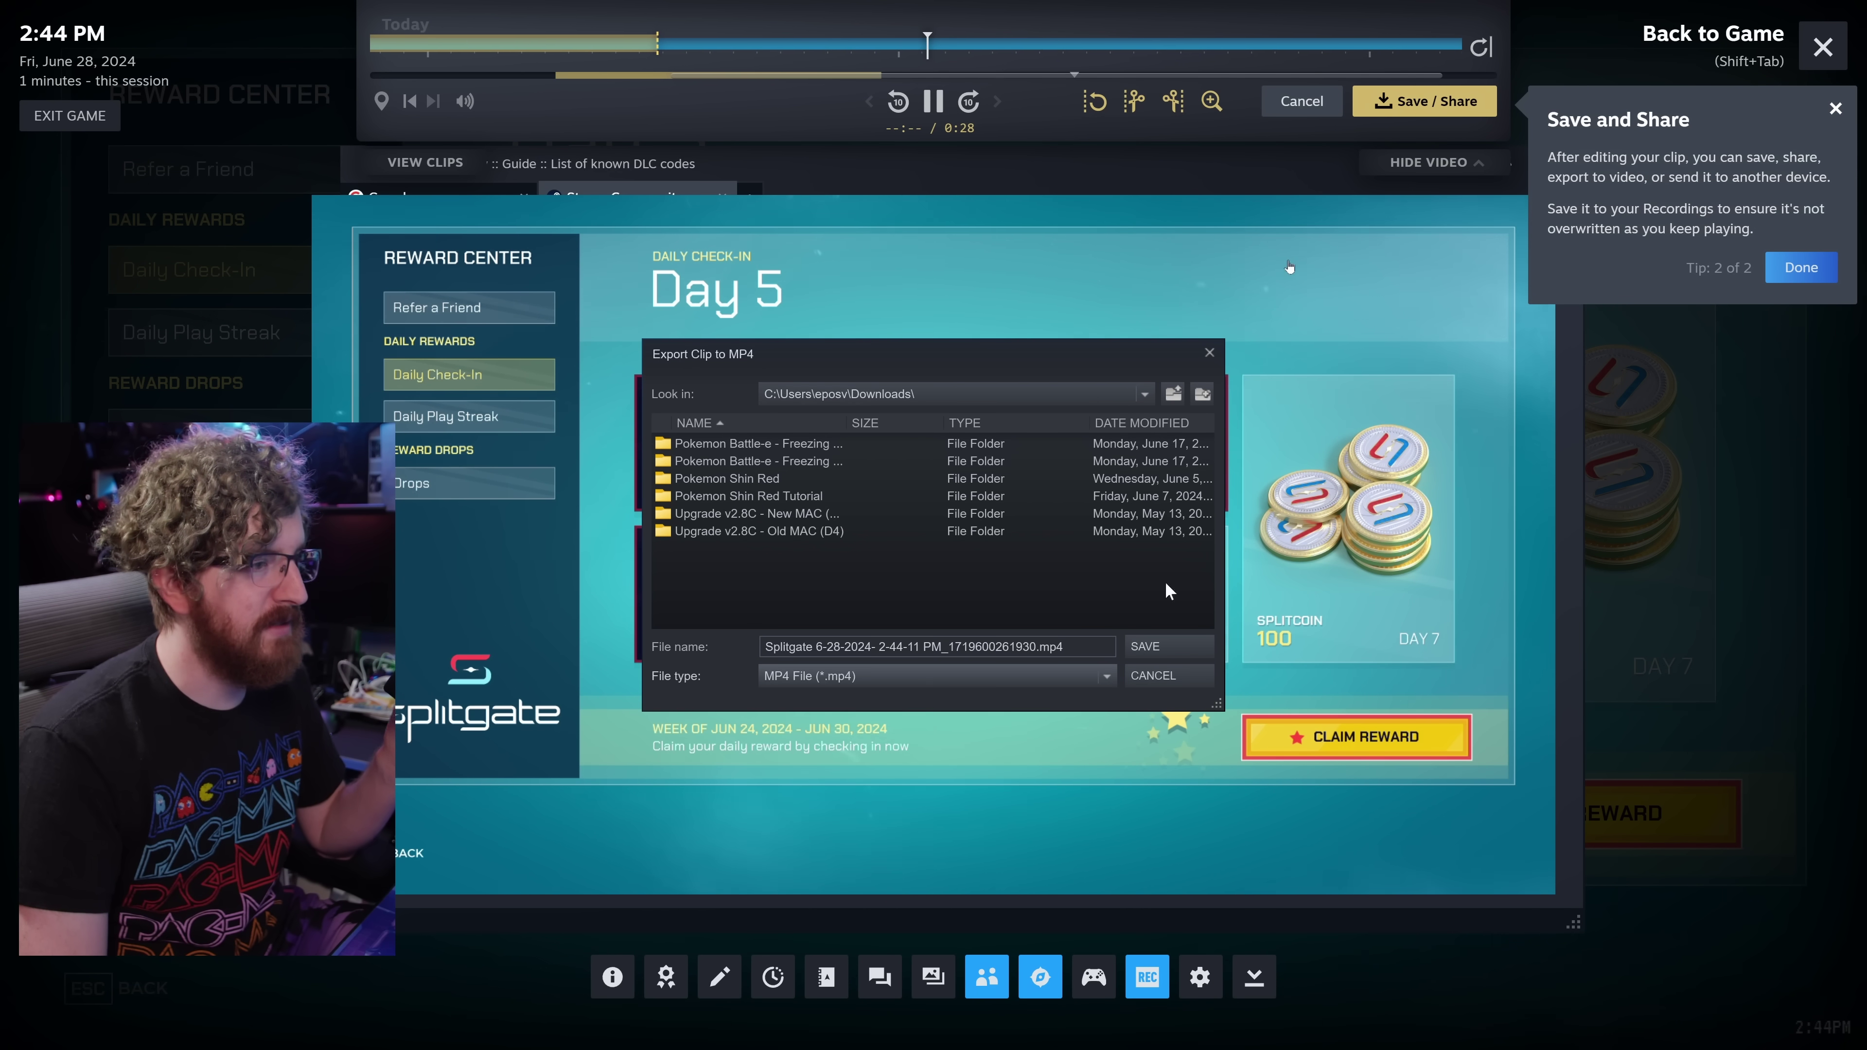
left_click(901, 394)
left_click(814, 463)
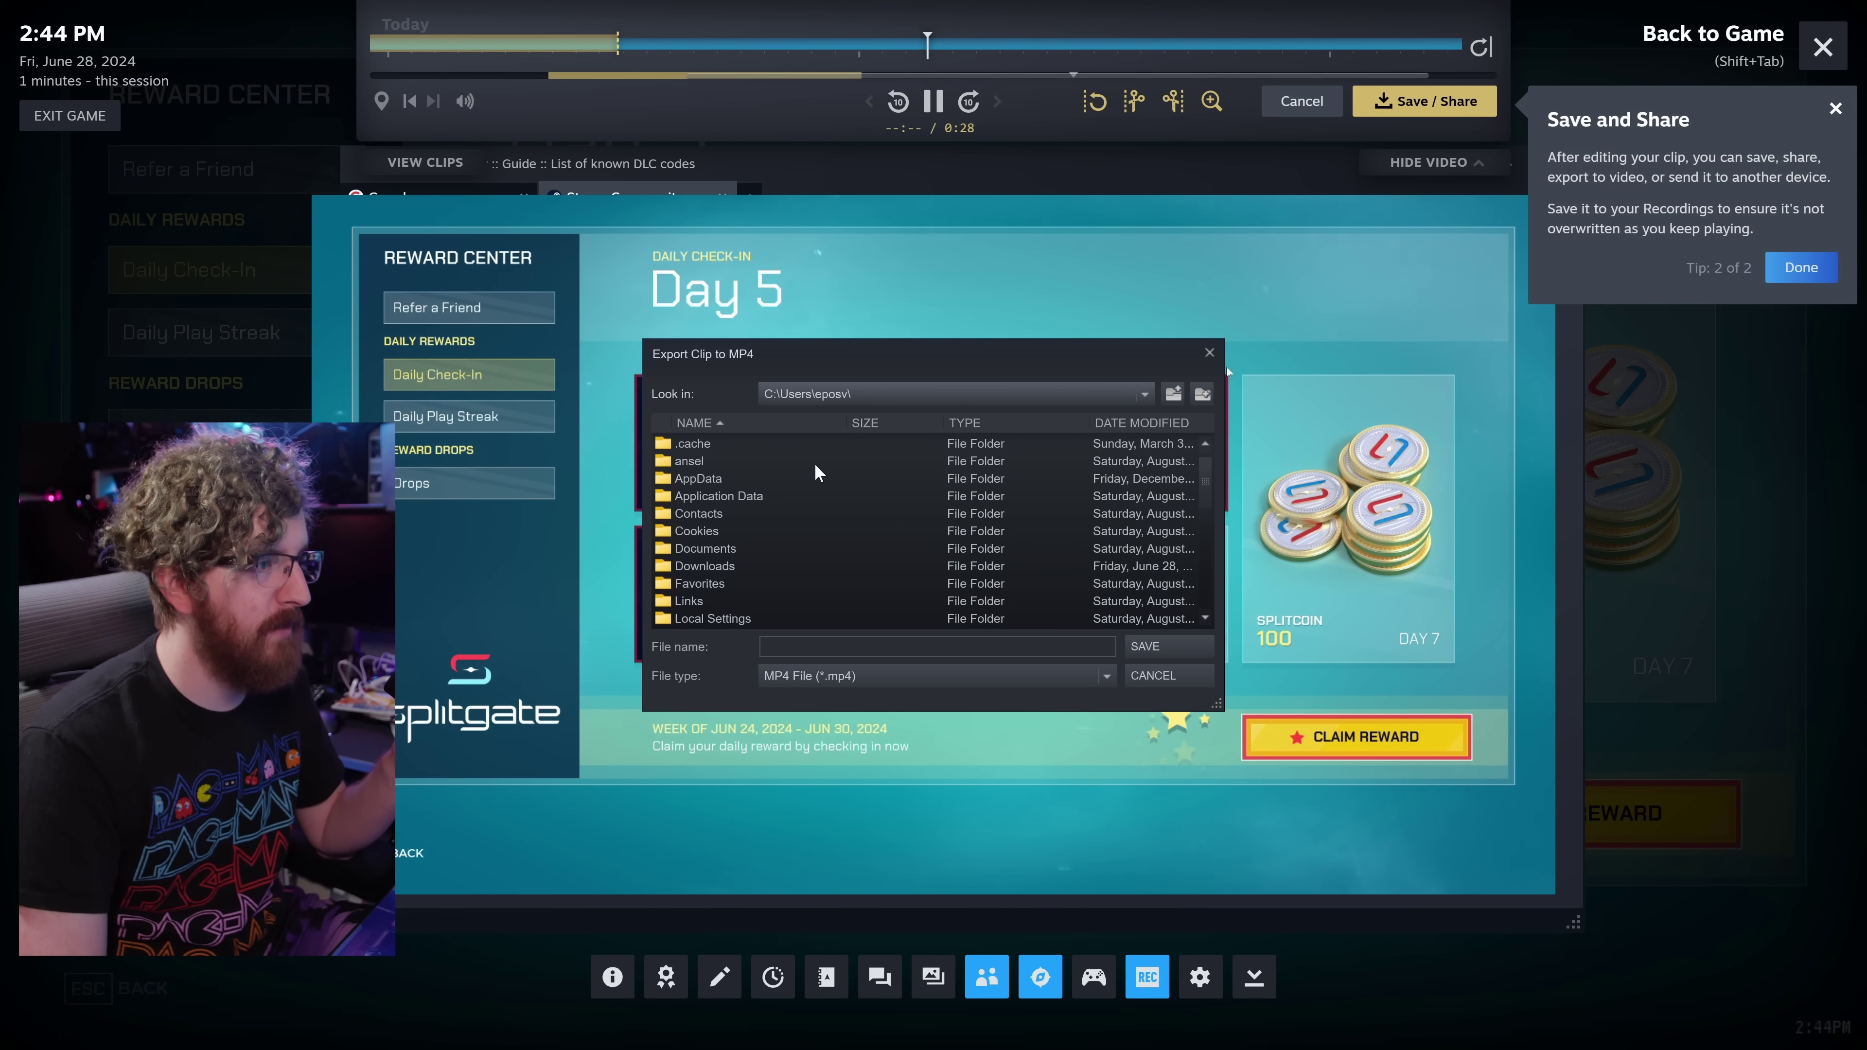
scroll(706, 584, "down", 3)
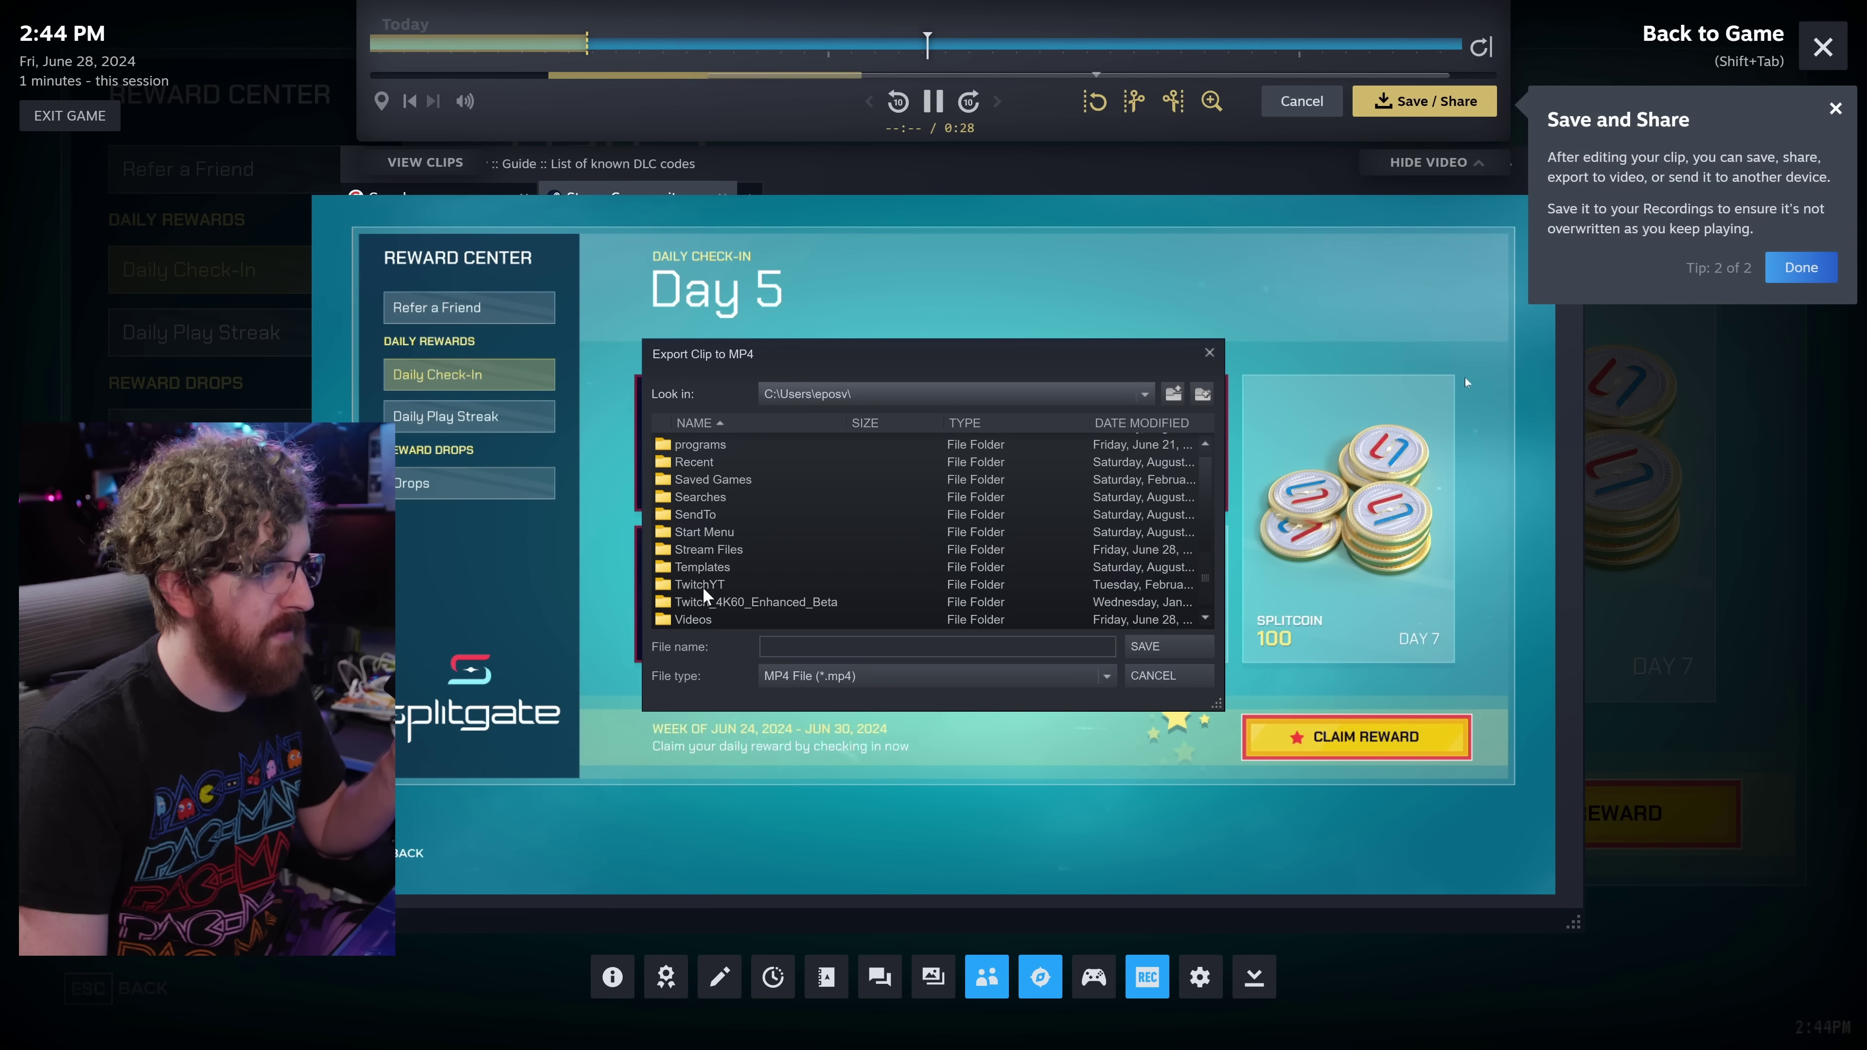
double_click(684, 618)
- Name the exported file "first steam clip", save it, and dismiss the Save and Share tip
left_click(768, 645)
type("fir")
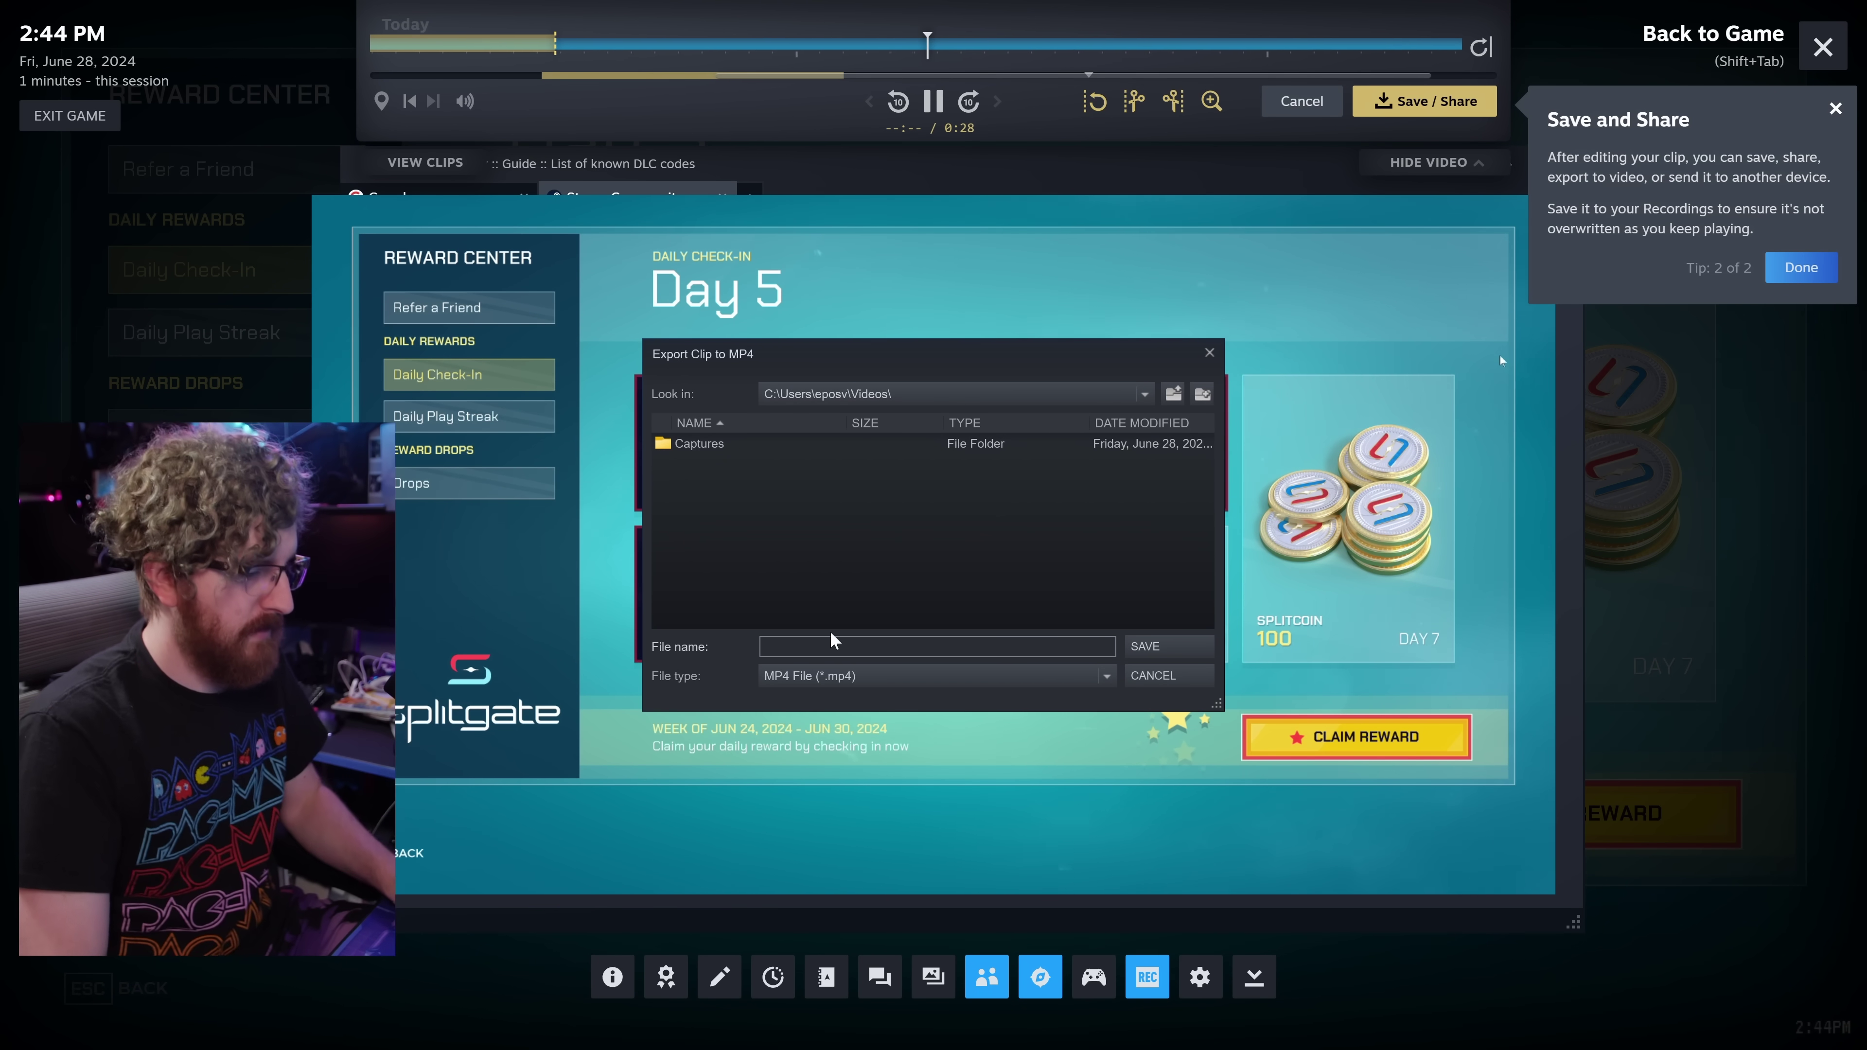
type("st steam, cl")
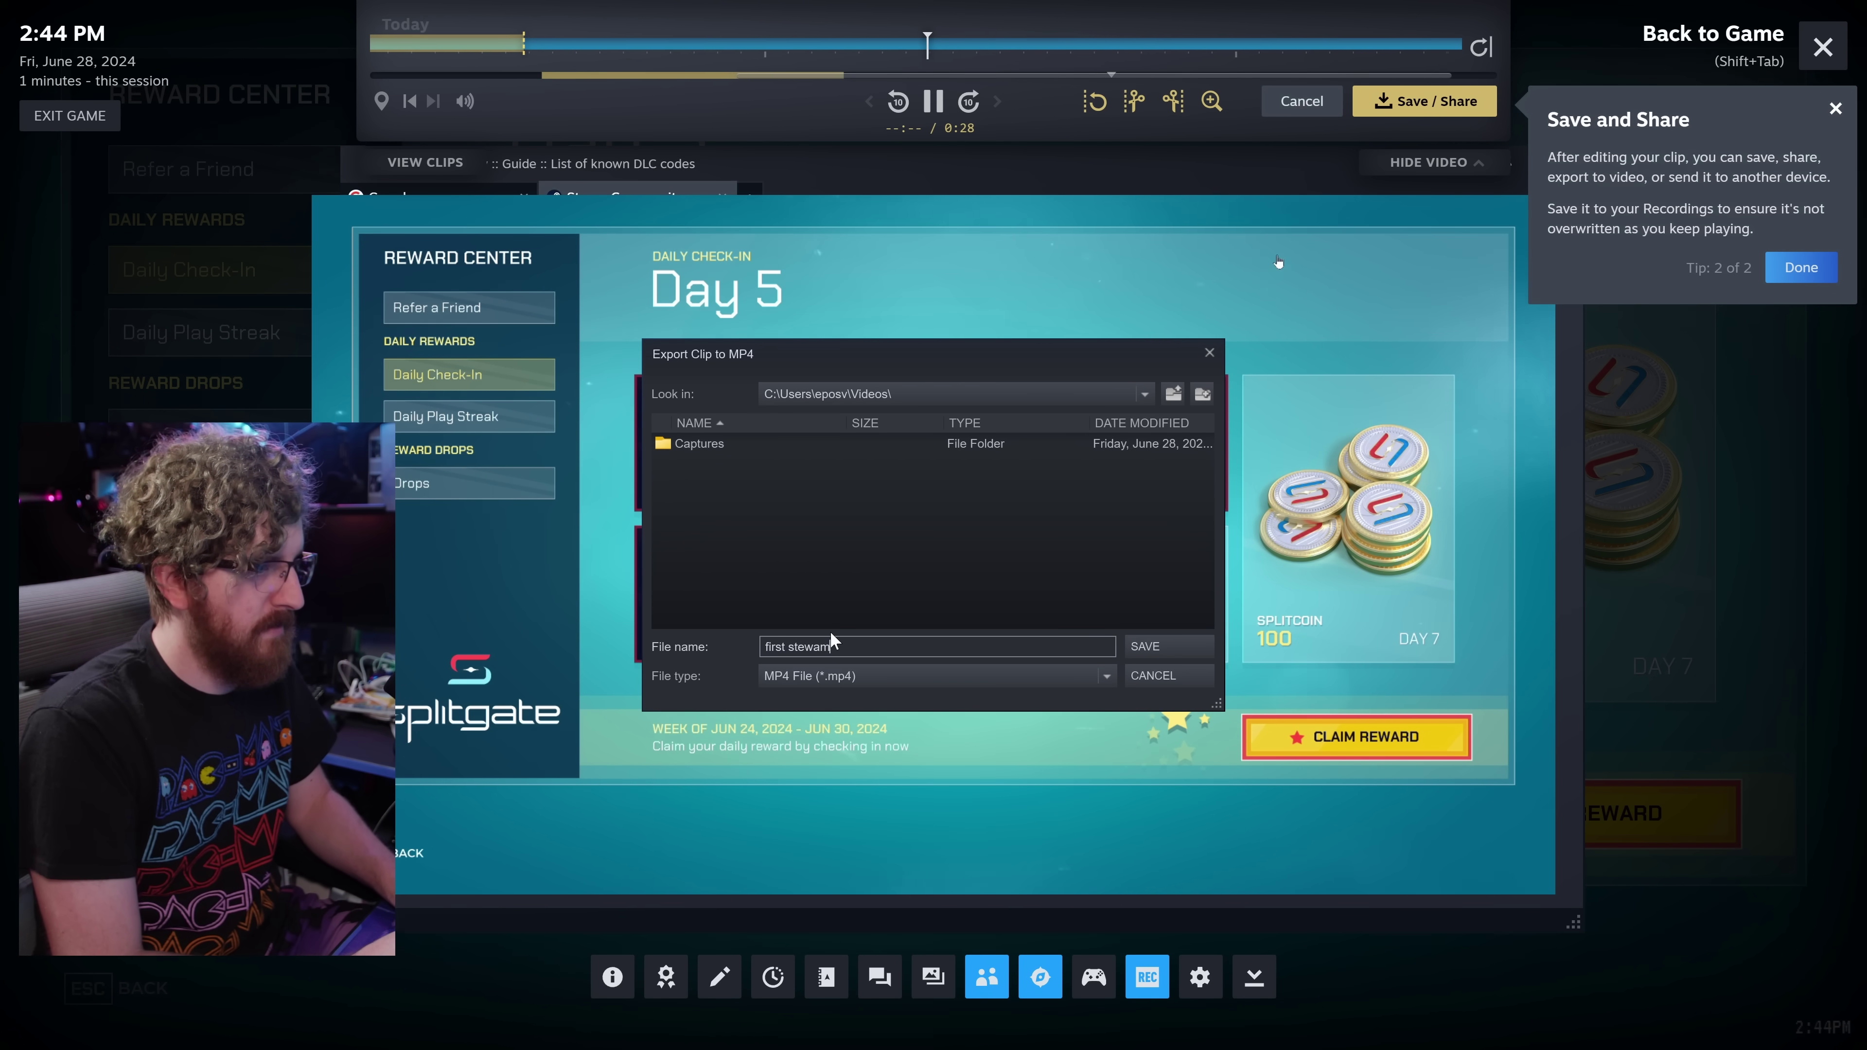
key("BackSpace")
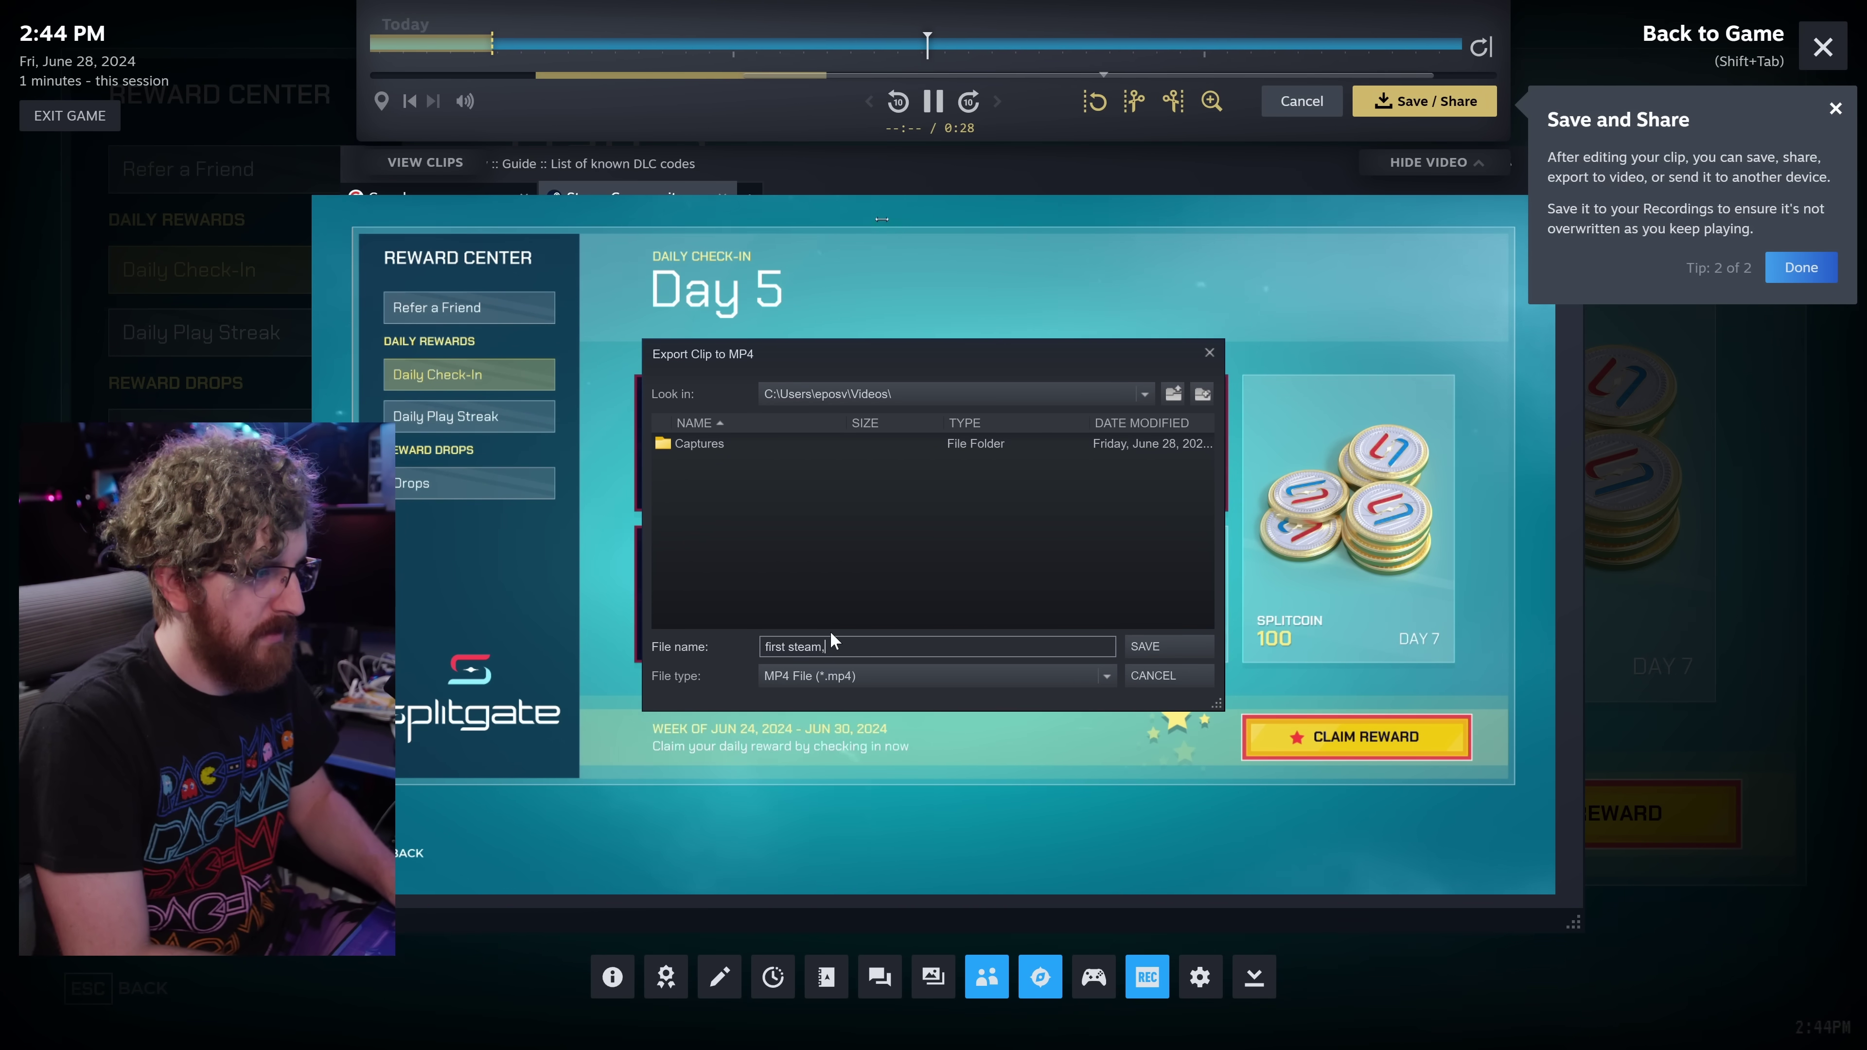
left_click(1157, 647)
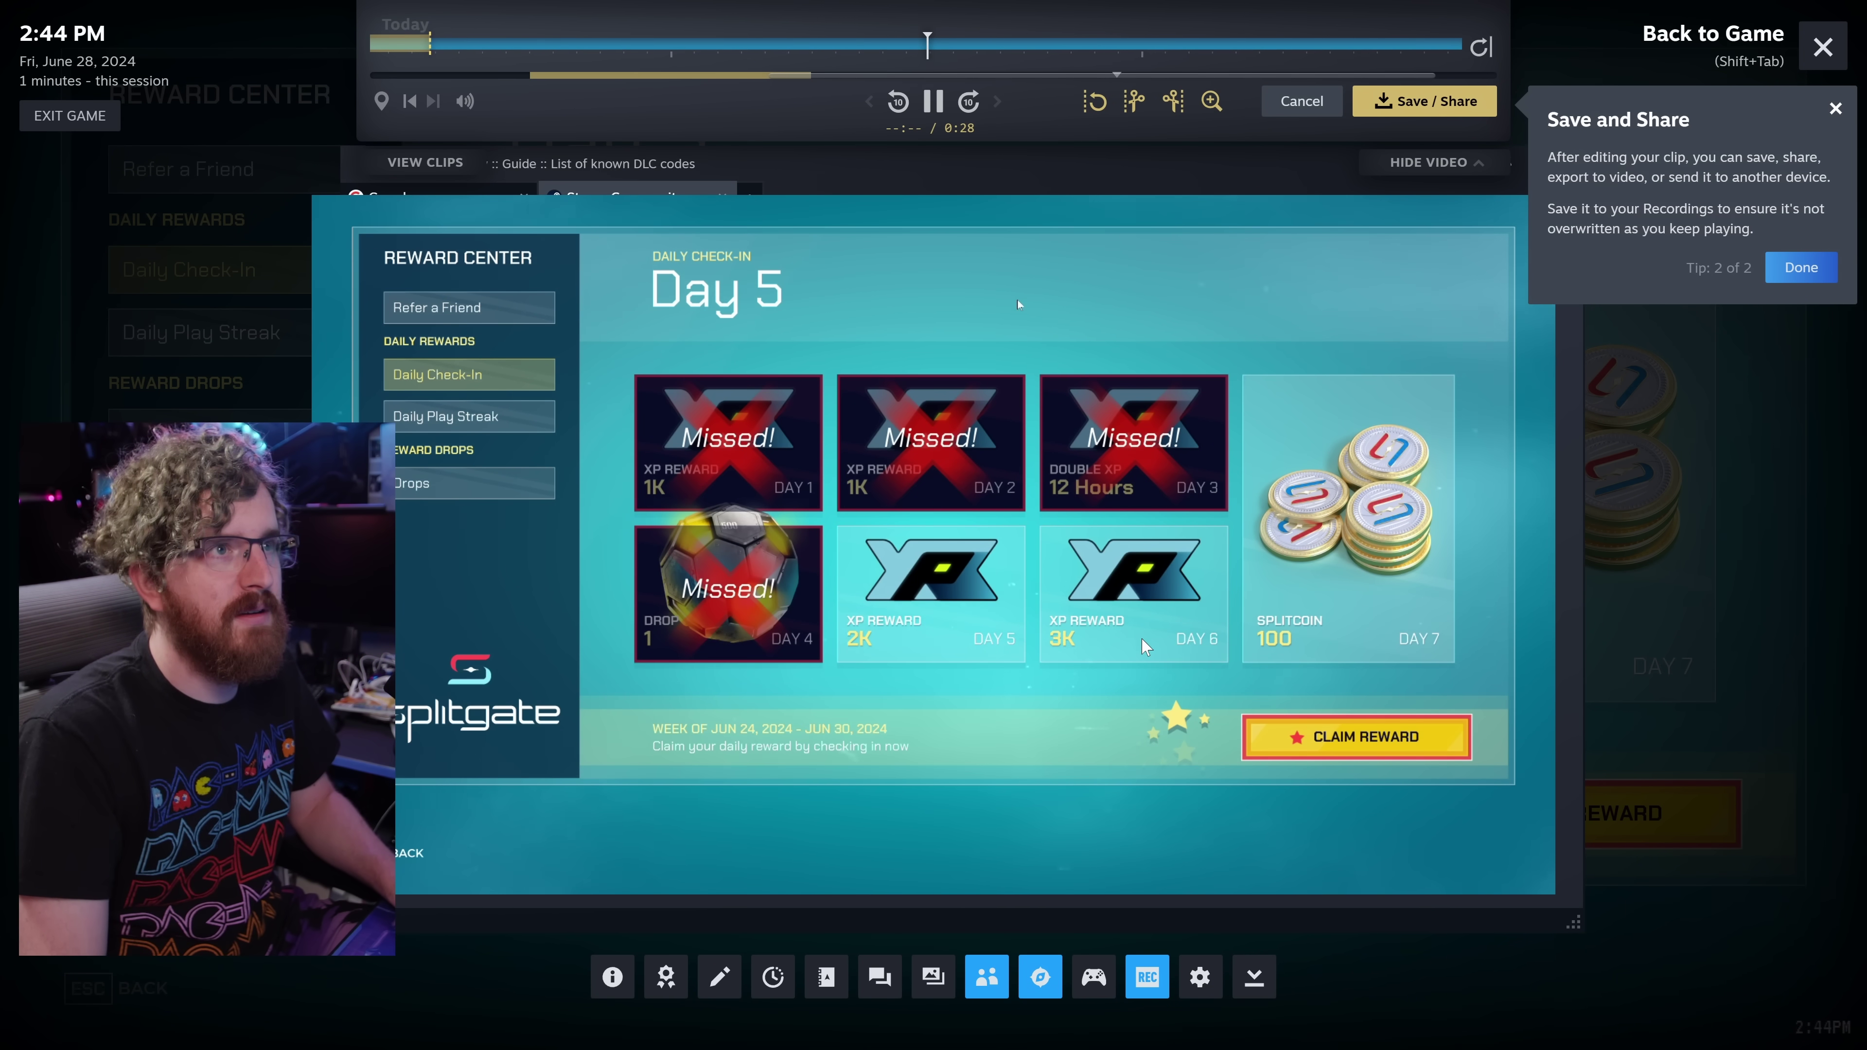
left_click(1801, 267)
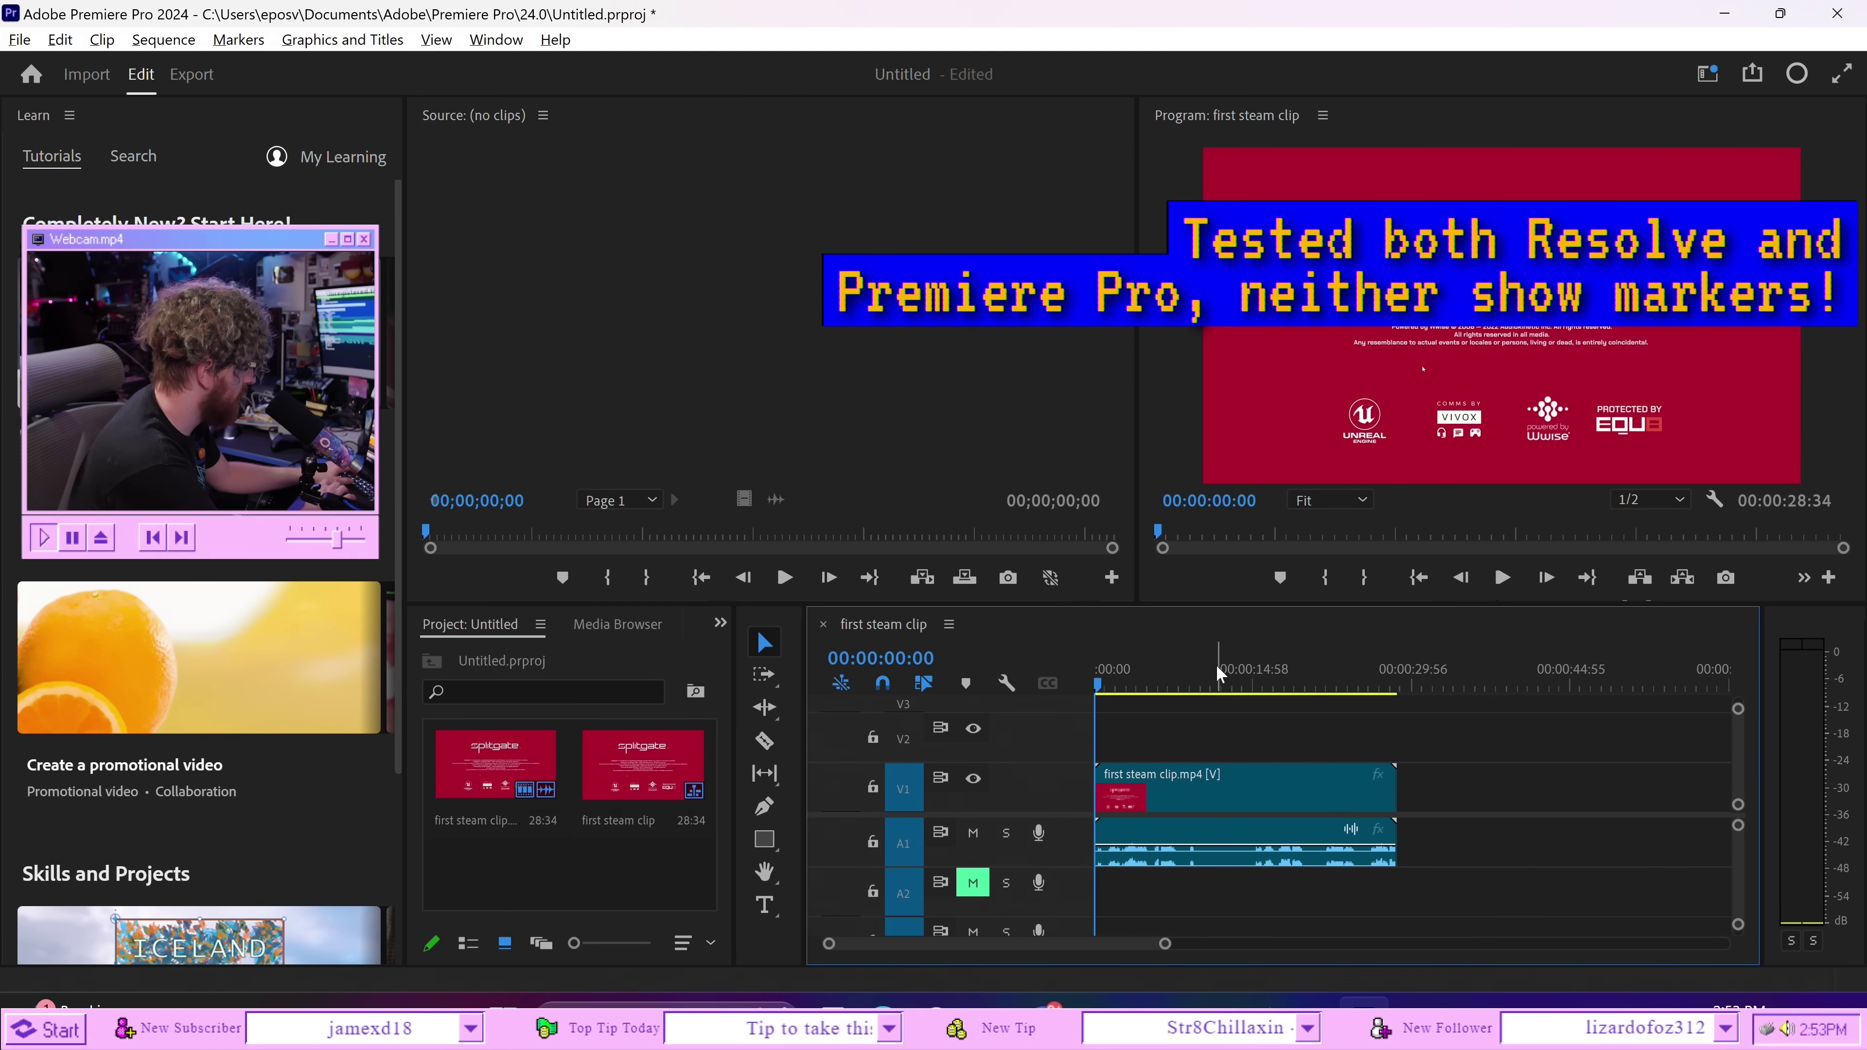
- In Premiere Pro, inspect first steam clip.mp4 closely on the timeline for recording markers
left_click(1216, 665)
key("equal")
key("equal")
key("equal")
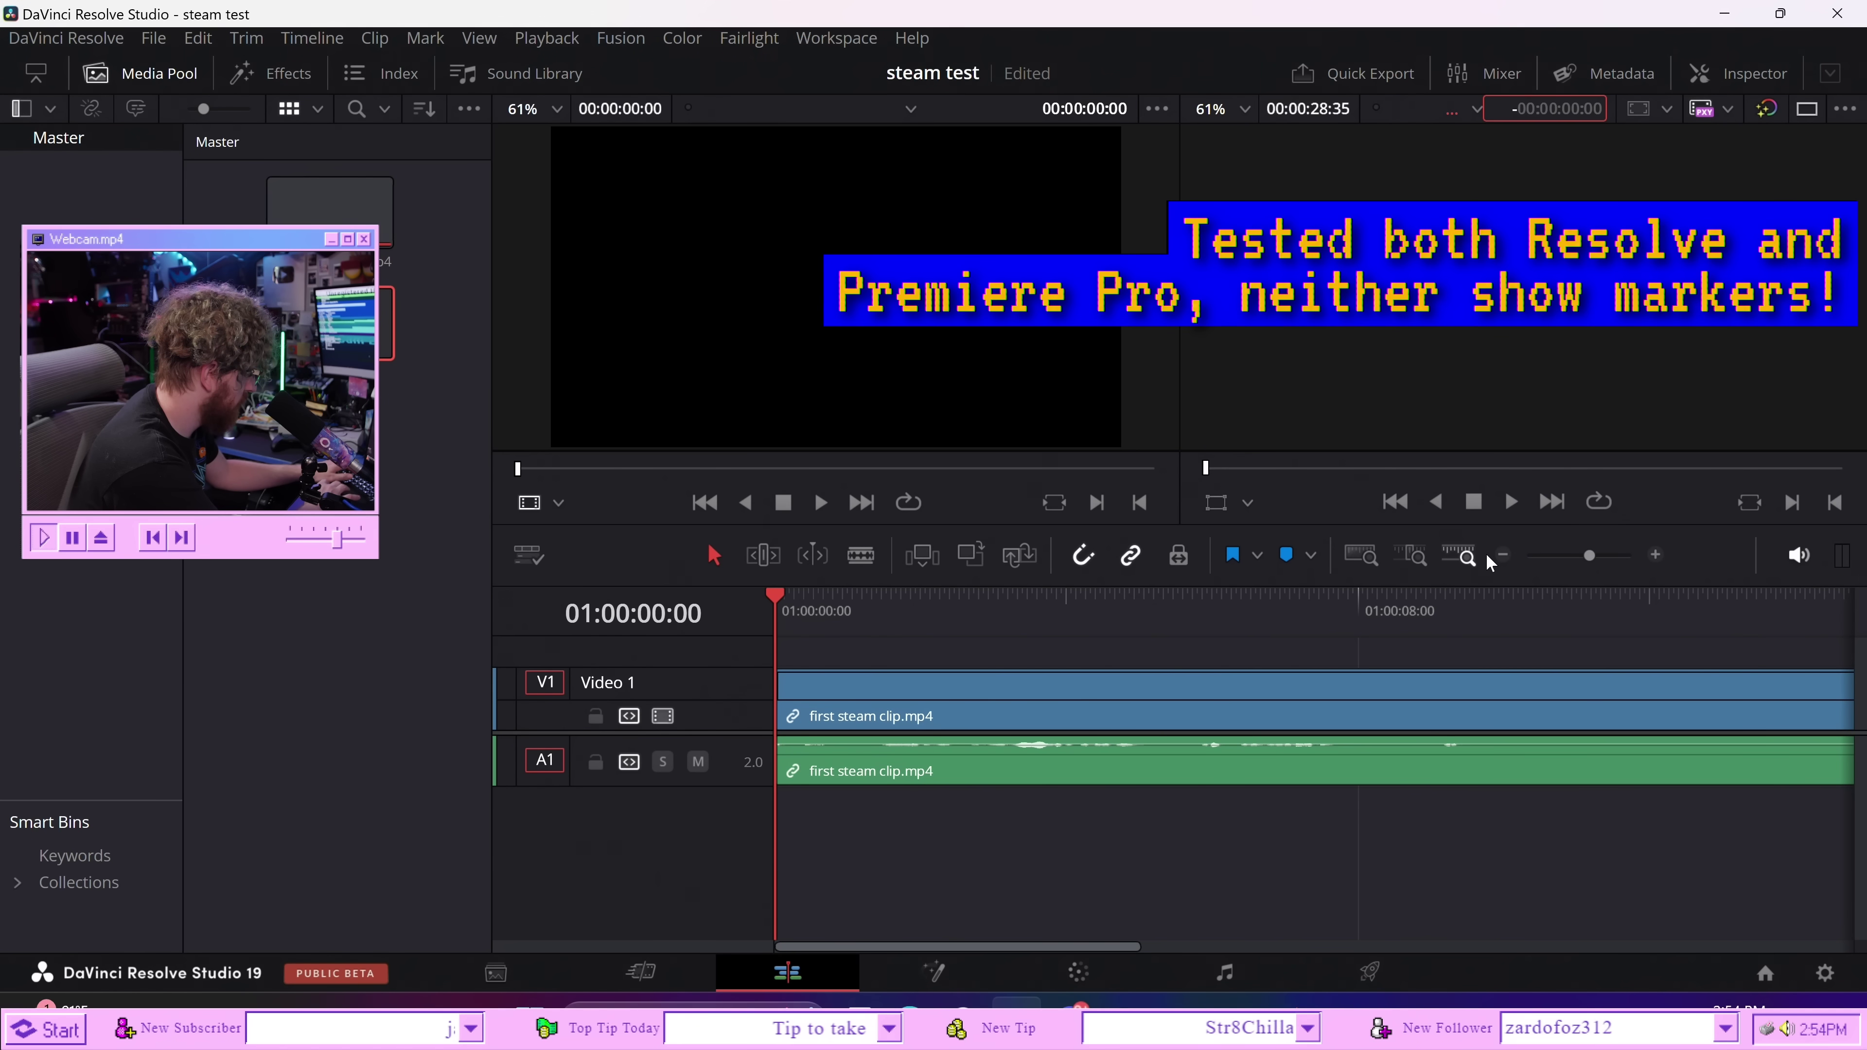
- In DaVinci Resolve, show the whole first steam clip.mp4 on the timeline and enlarge the Audio 1 track to check for markers
left_click(1499, 557)
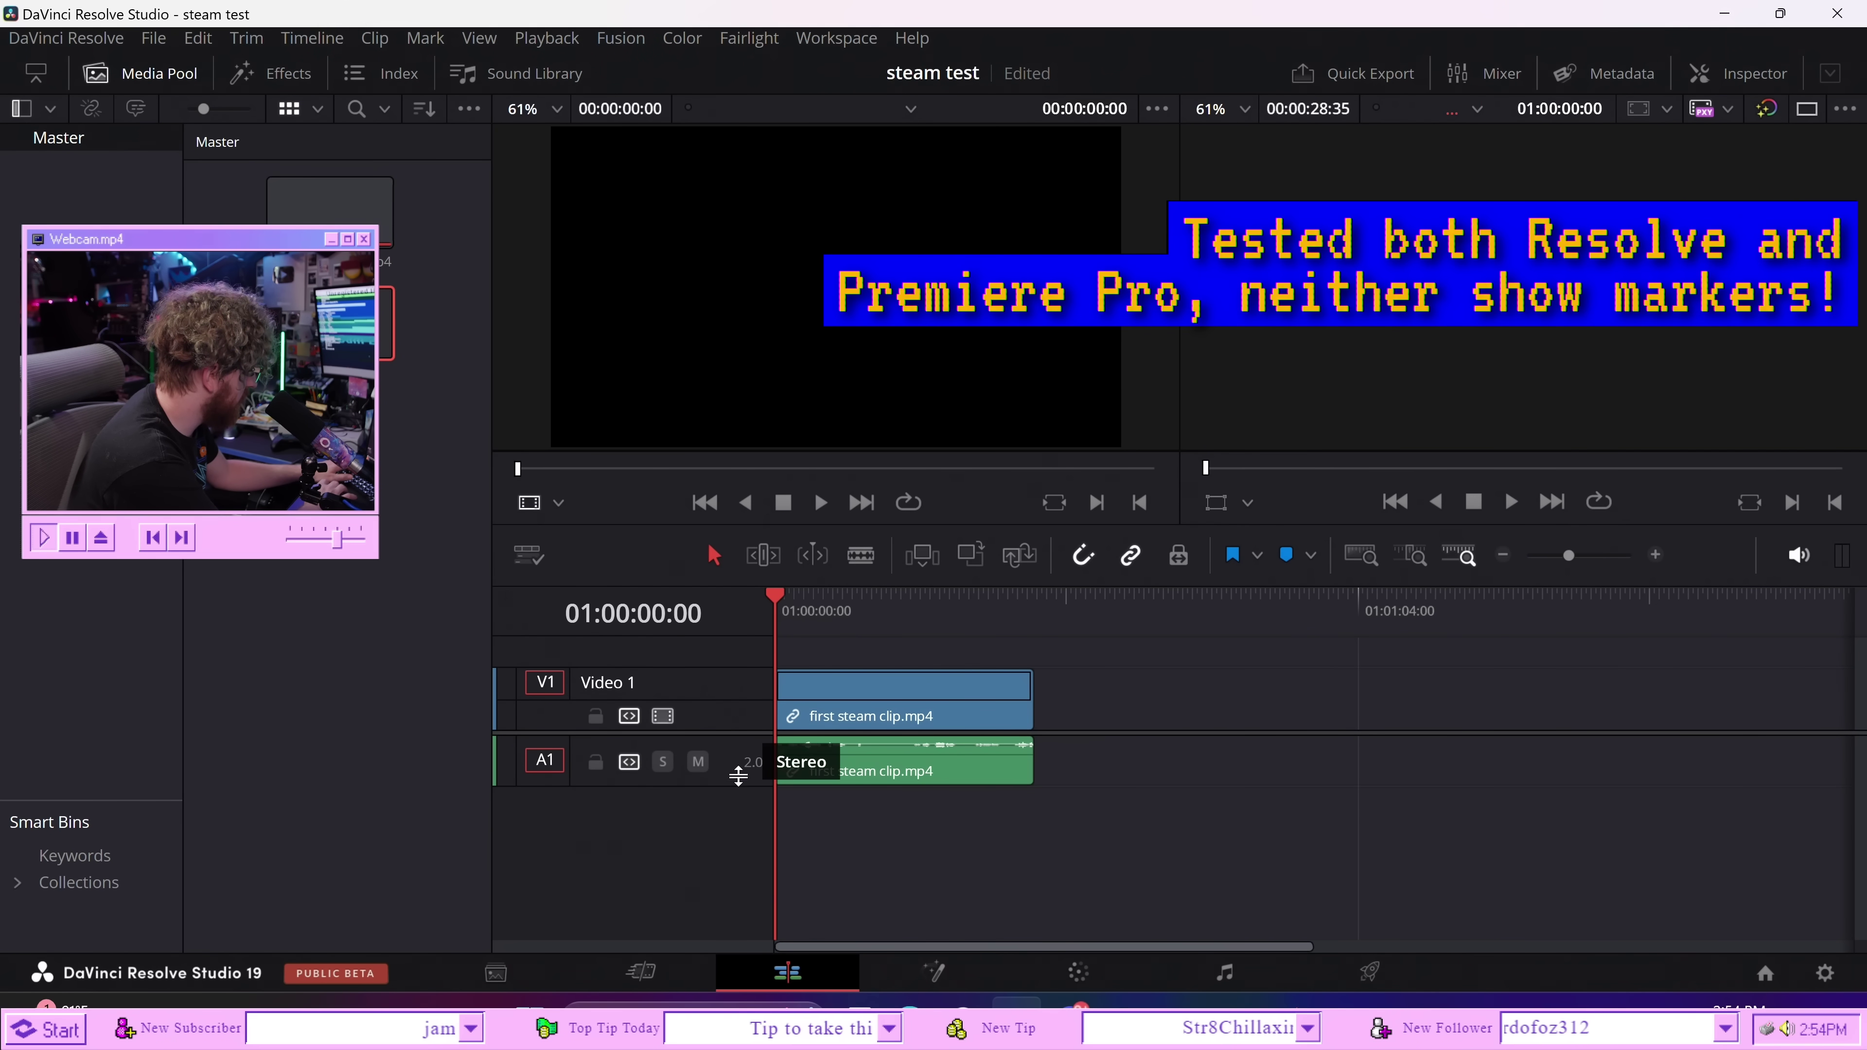
left_click_drag(739, 785, 755, 922)
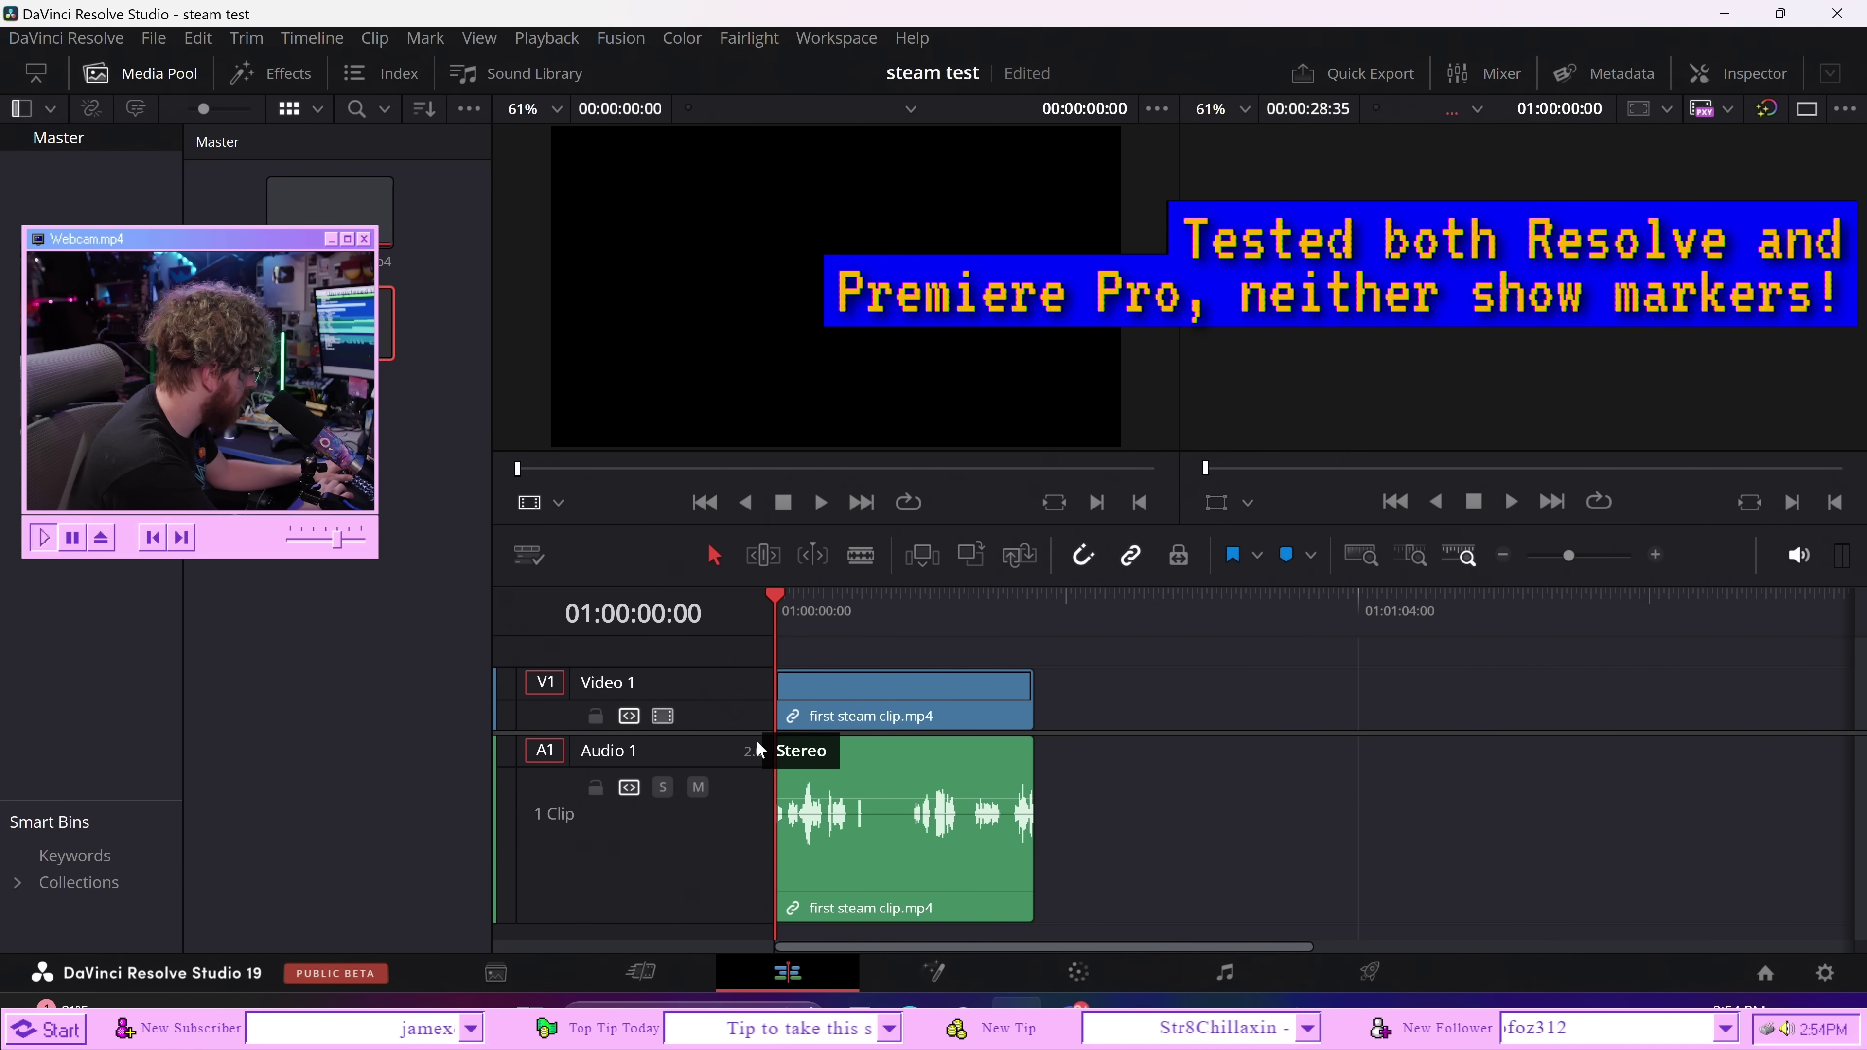
mouse_move(735, 671)
left_mouse_down()
mouse_move(736, 636)
mouse_move(701, 667)
left_mouse_up()
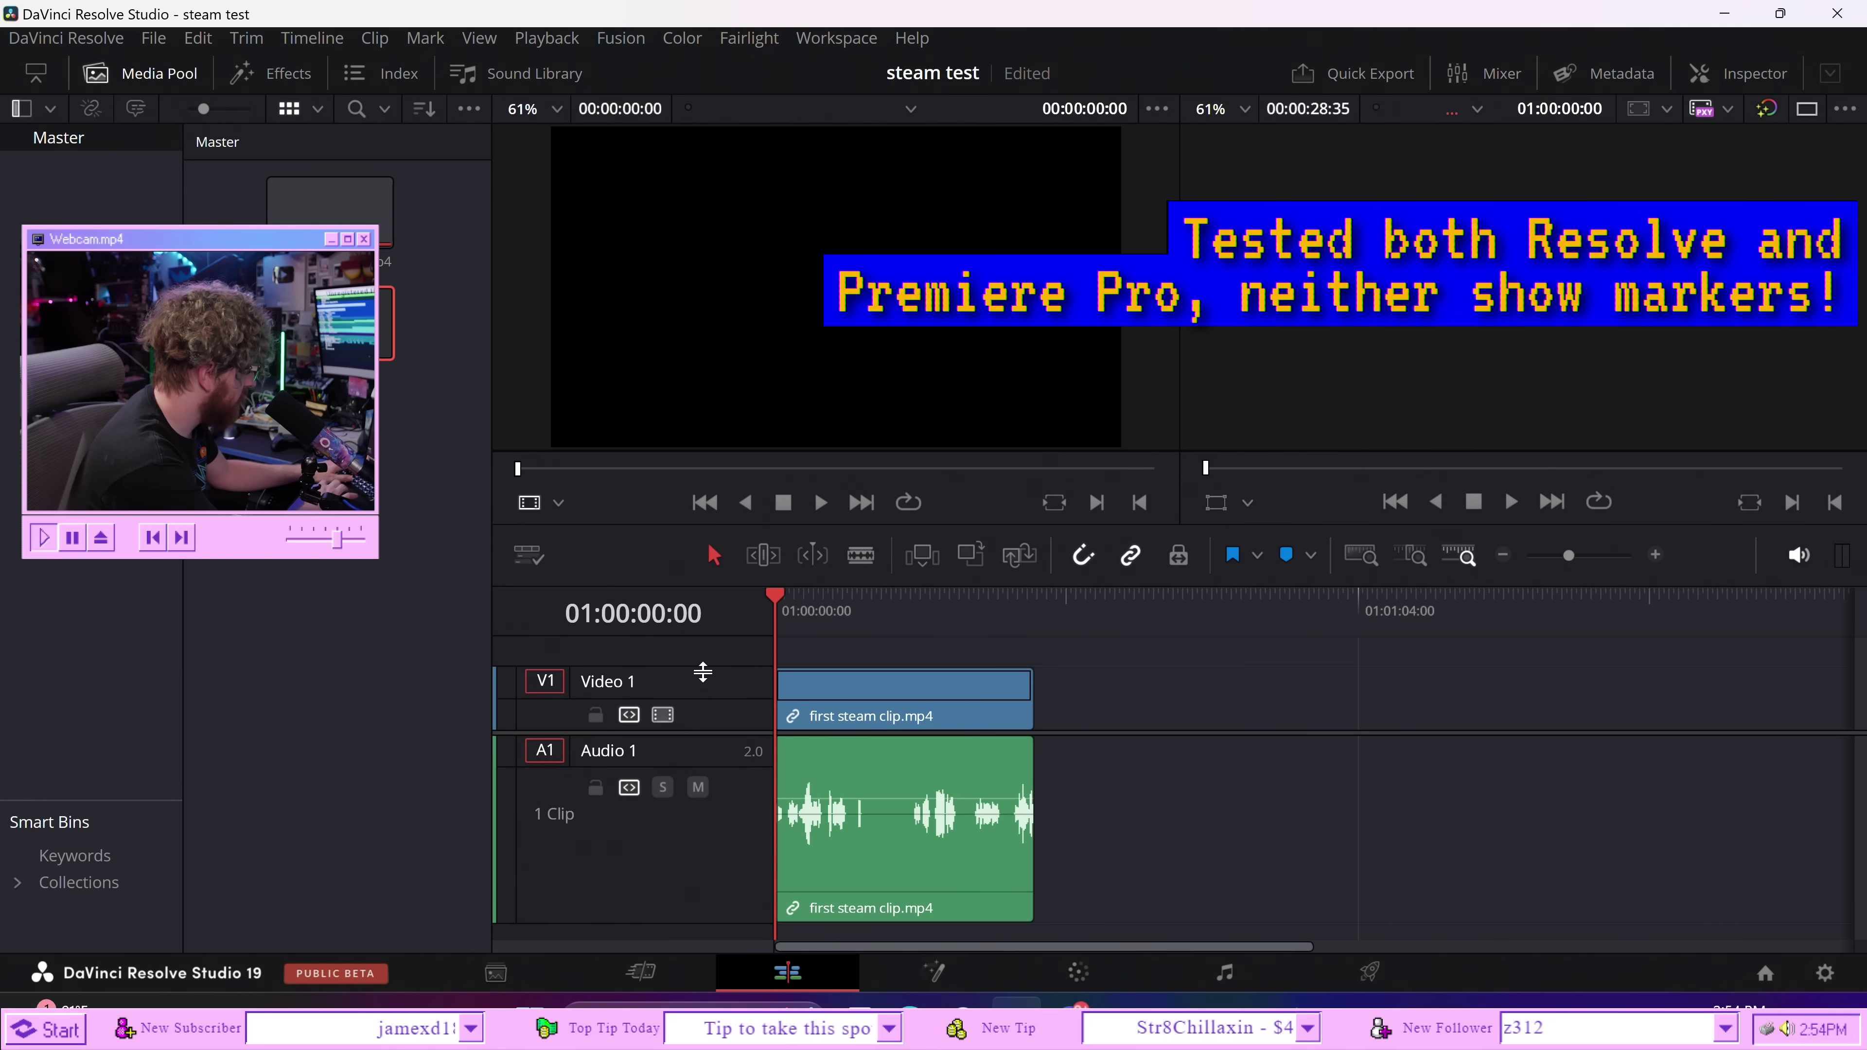
double_click(703, 668)
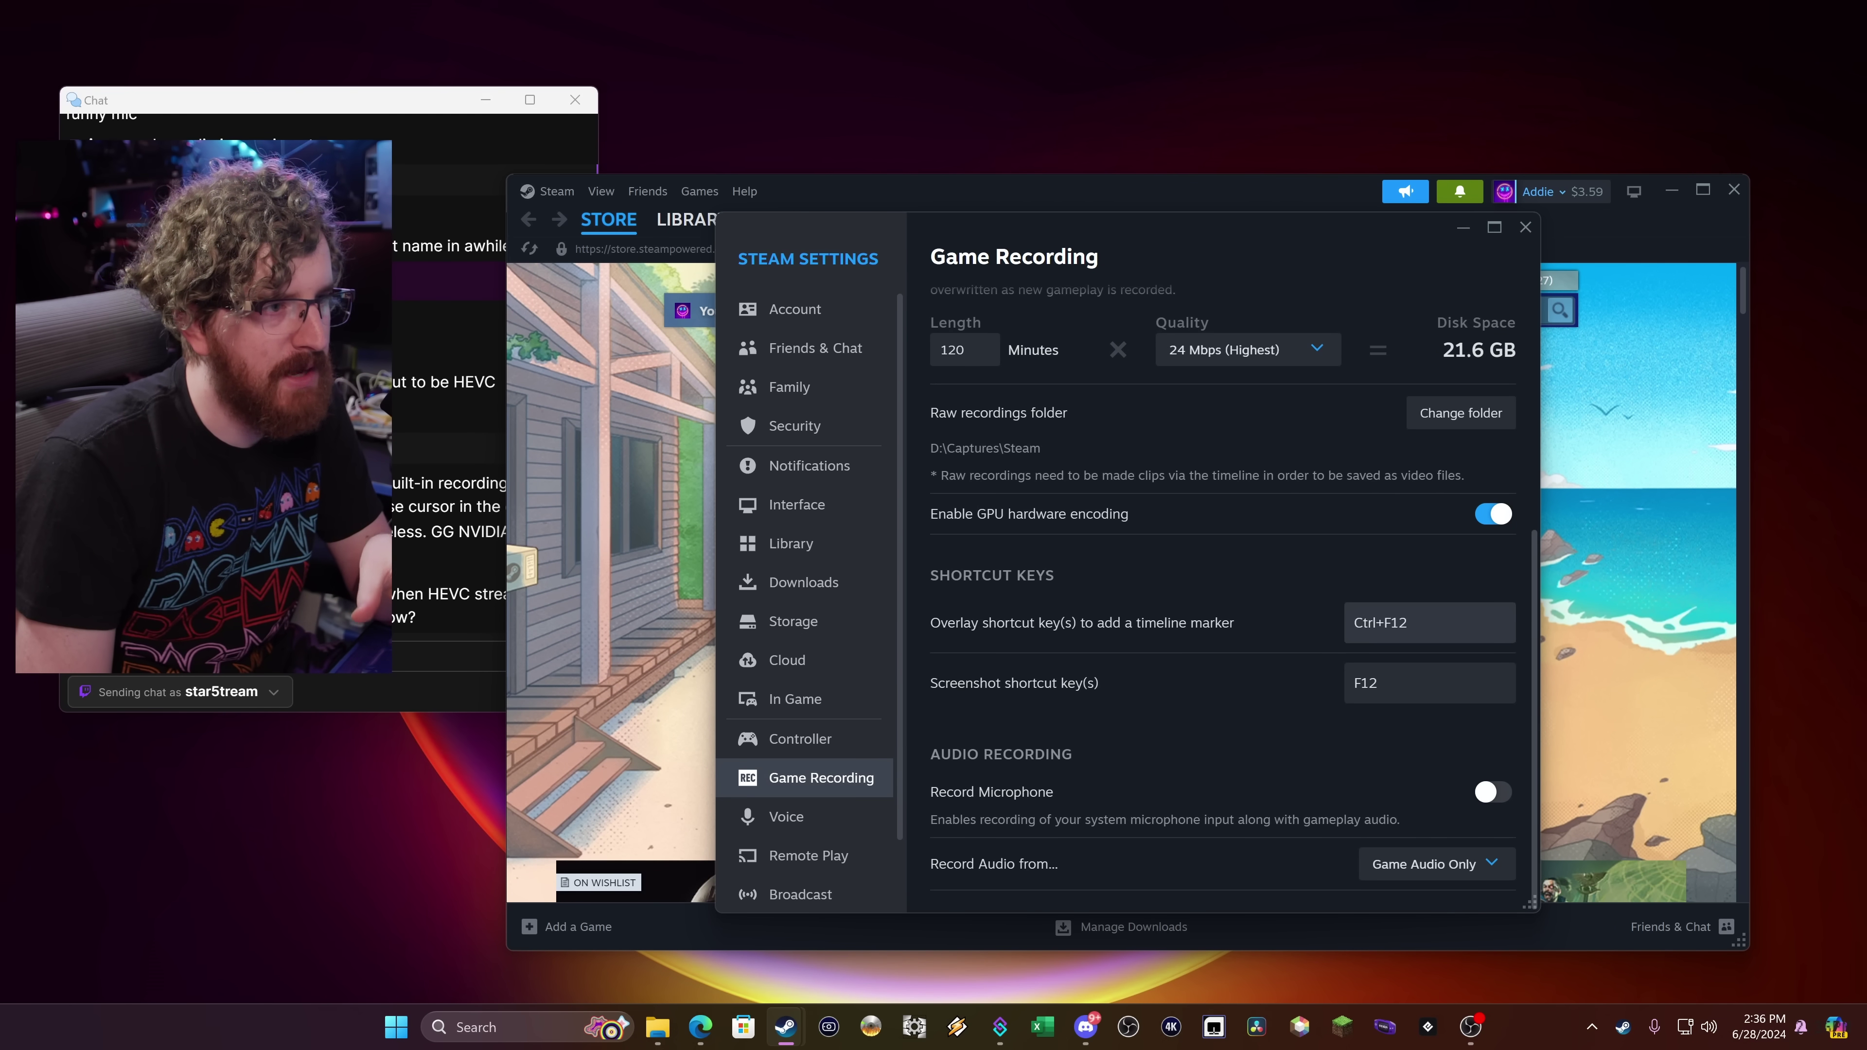
- Switch to Steam's Game Recording settings and turn on Record Microphone
scroll(1112, 556, "up", 2)
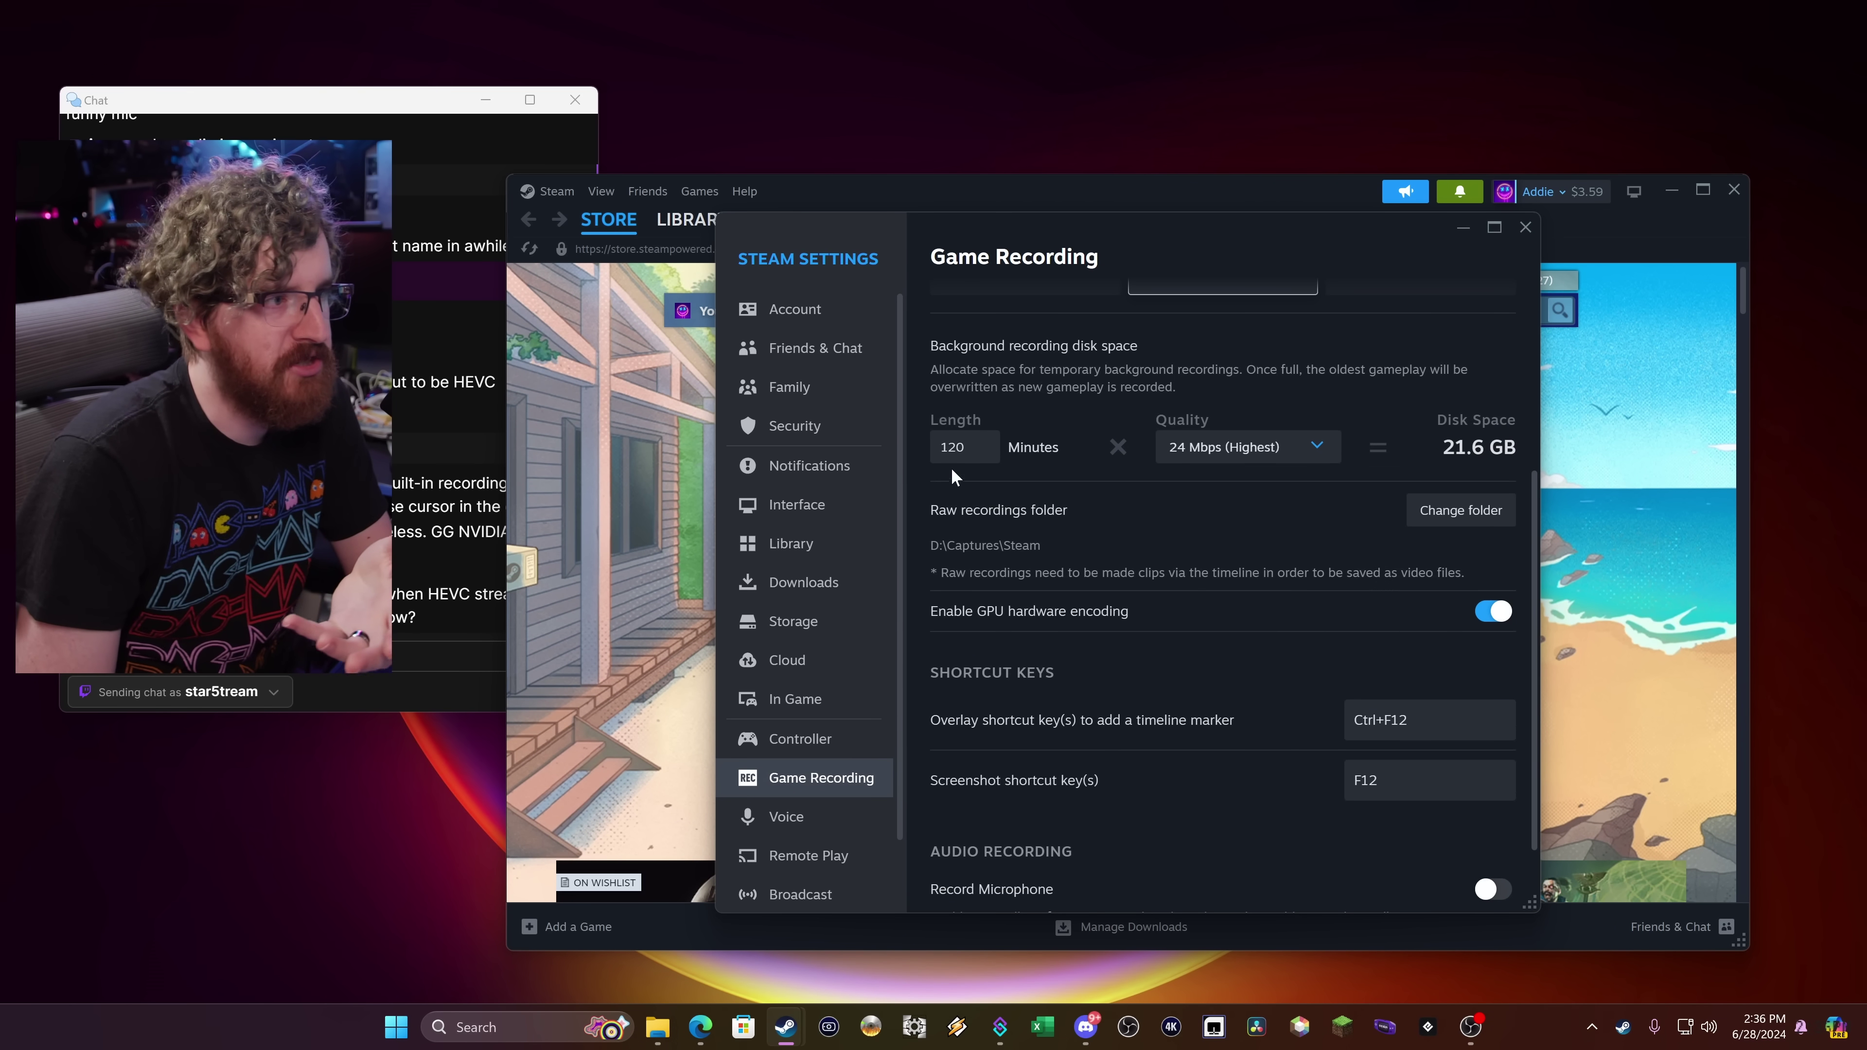
scroll(1181, 600, "down", 2)
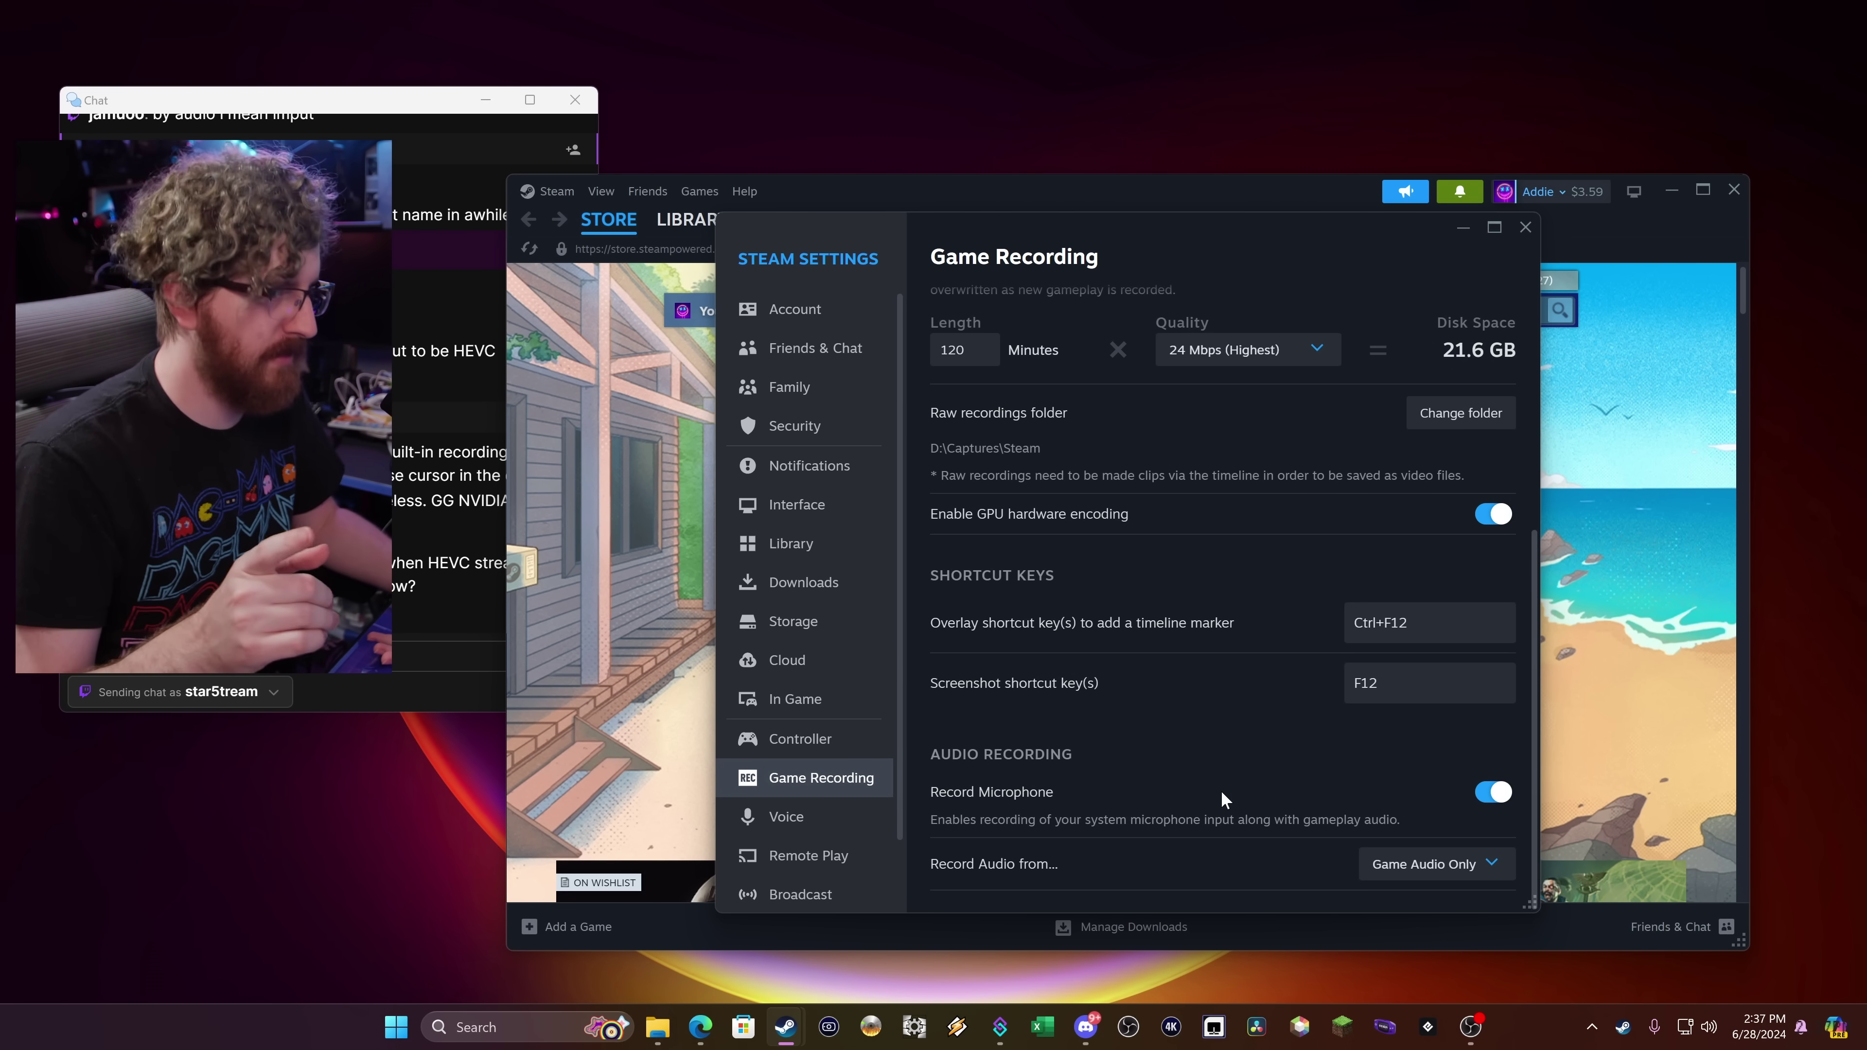
scroll(1157, 762, "up", 2)
scroll(1158, 758, "down", 2)
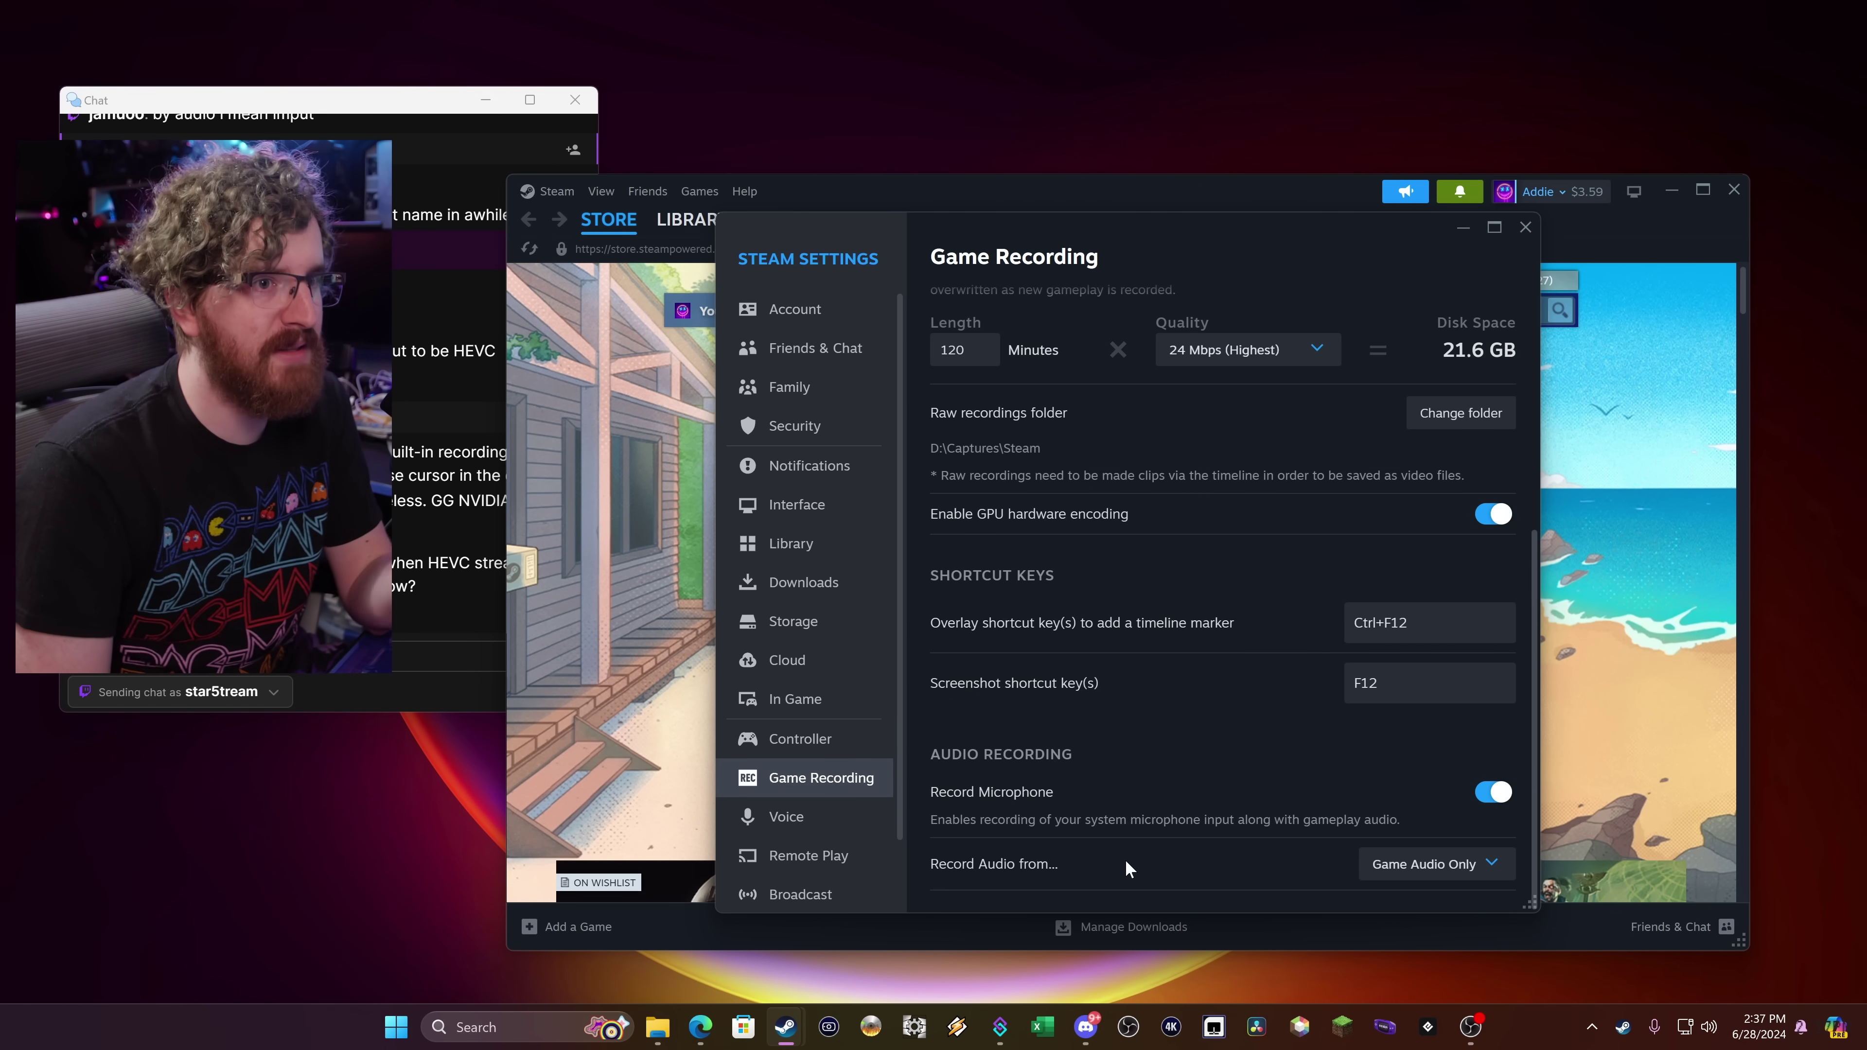
- Check the output and input devices in the Windows Sound settings, and close the settings window
right_click(1713, 1035)
left_click(1747, 968)
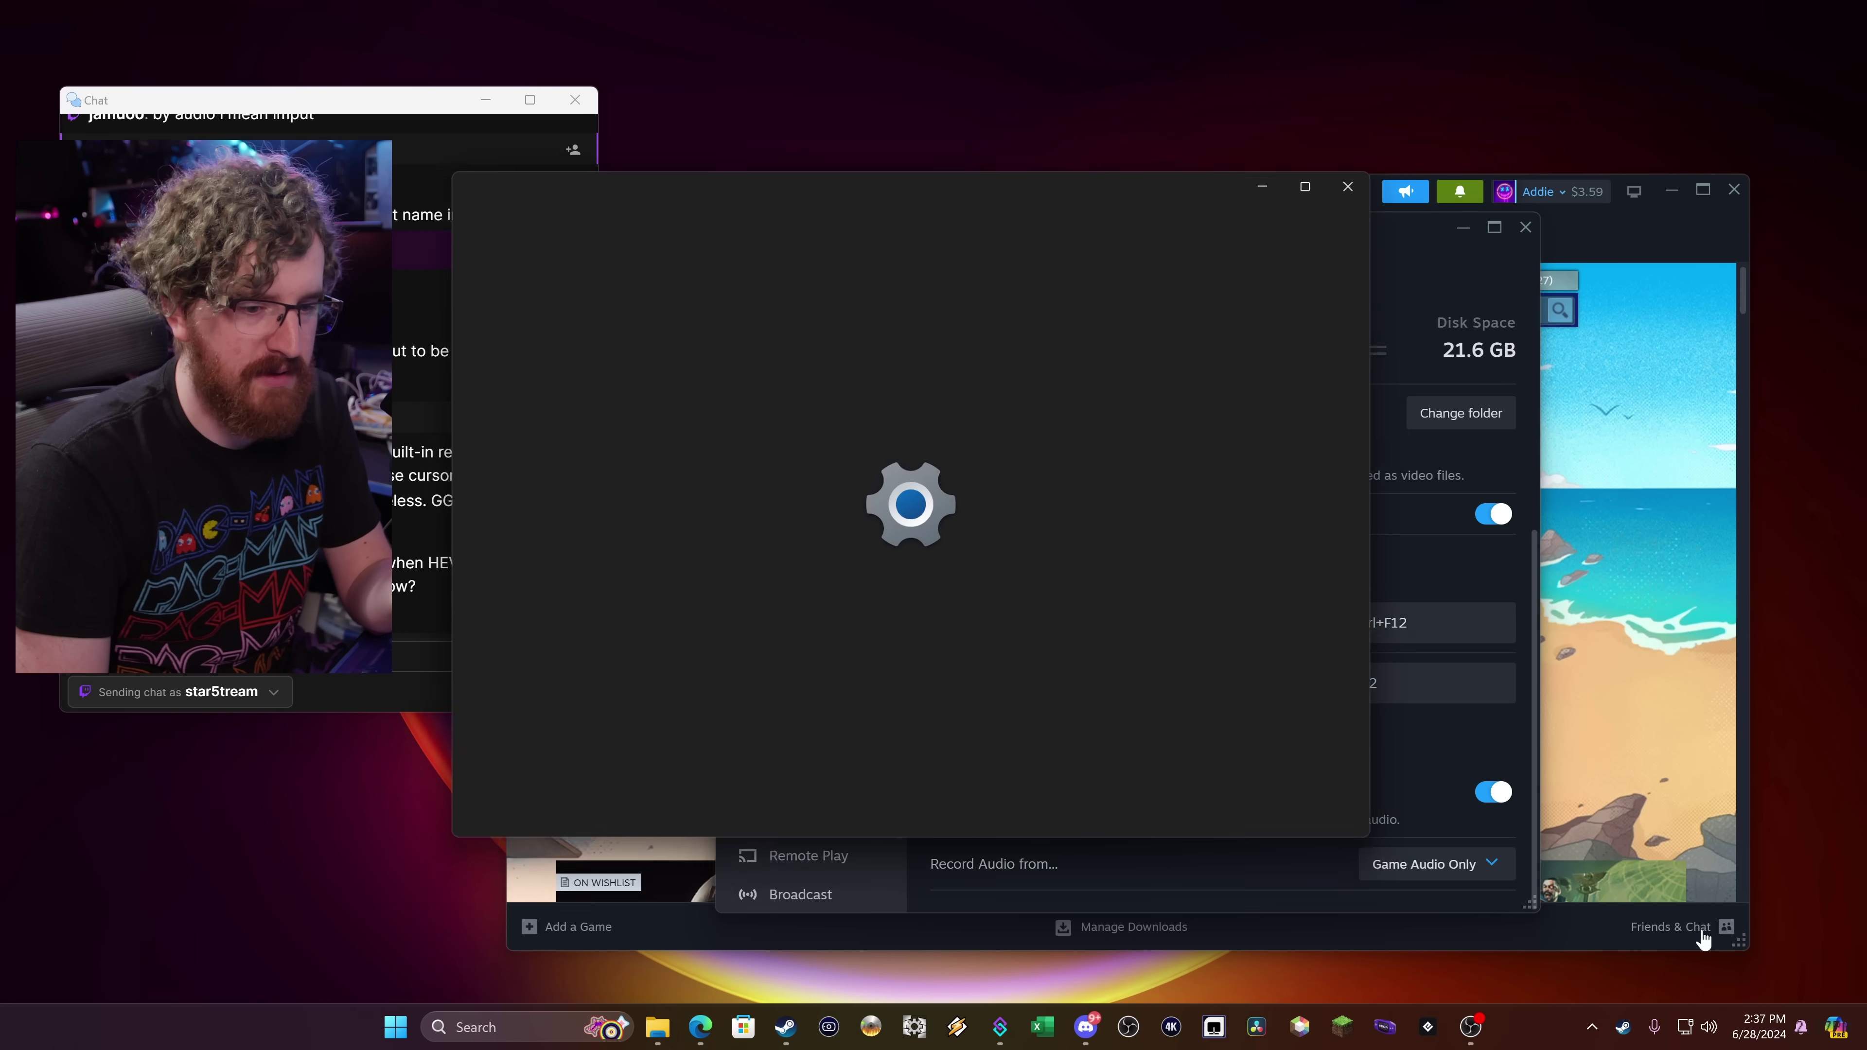
left_click_drag(1034, 172, 1210, 179)
scroll(1171, 480, "down", 6)
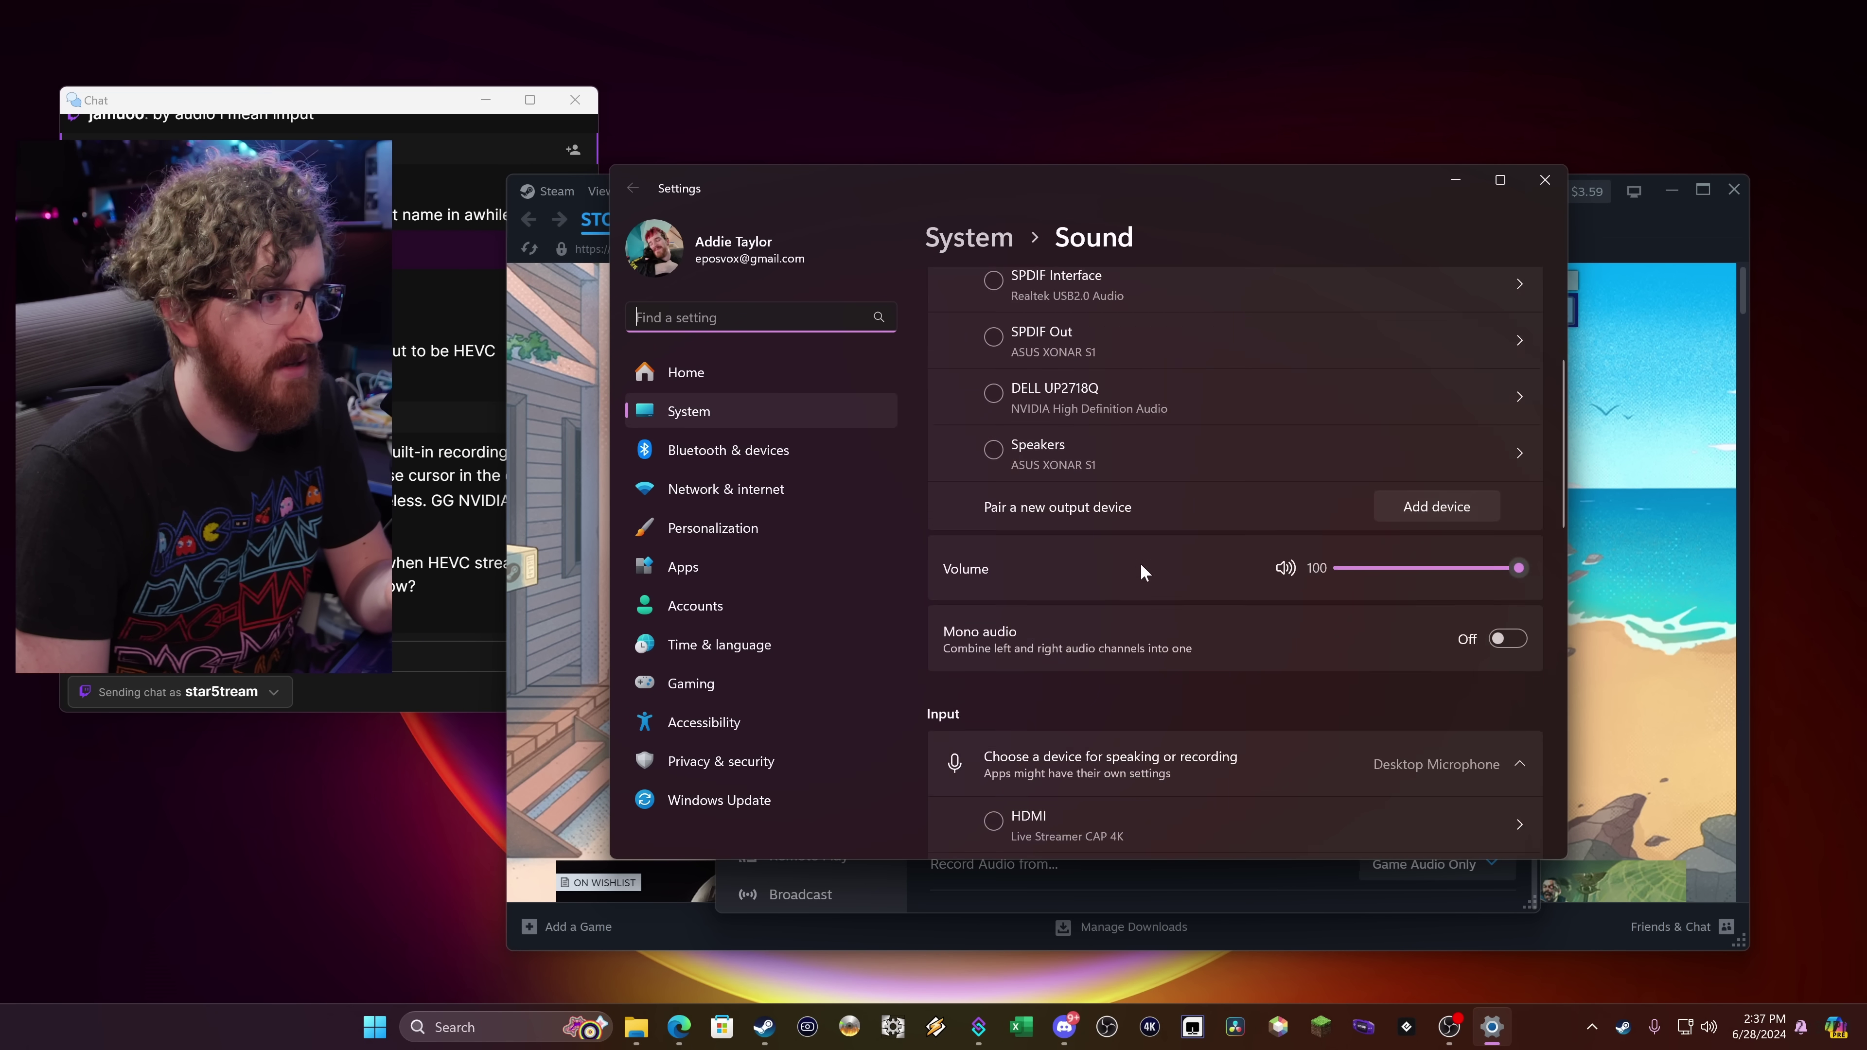
left_click(1545, 180)
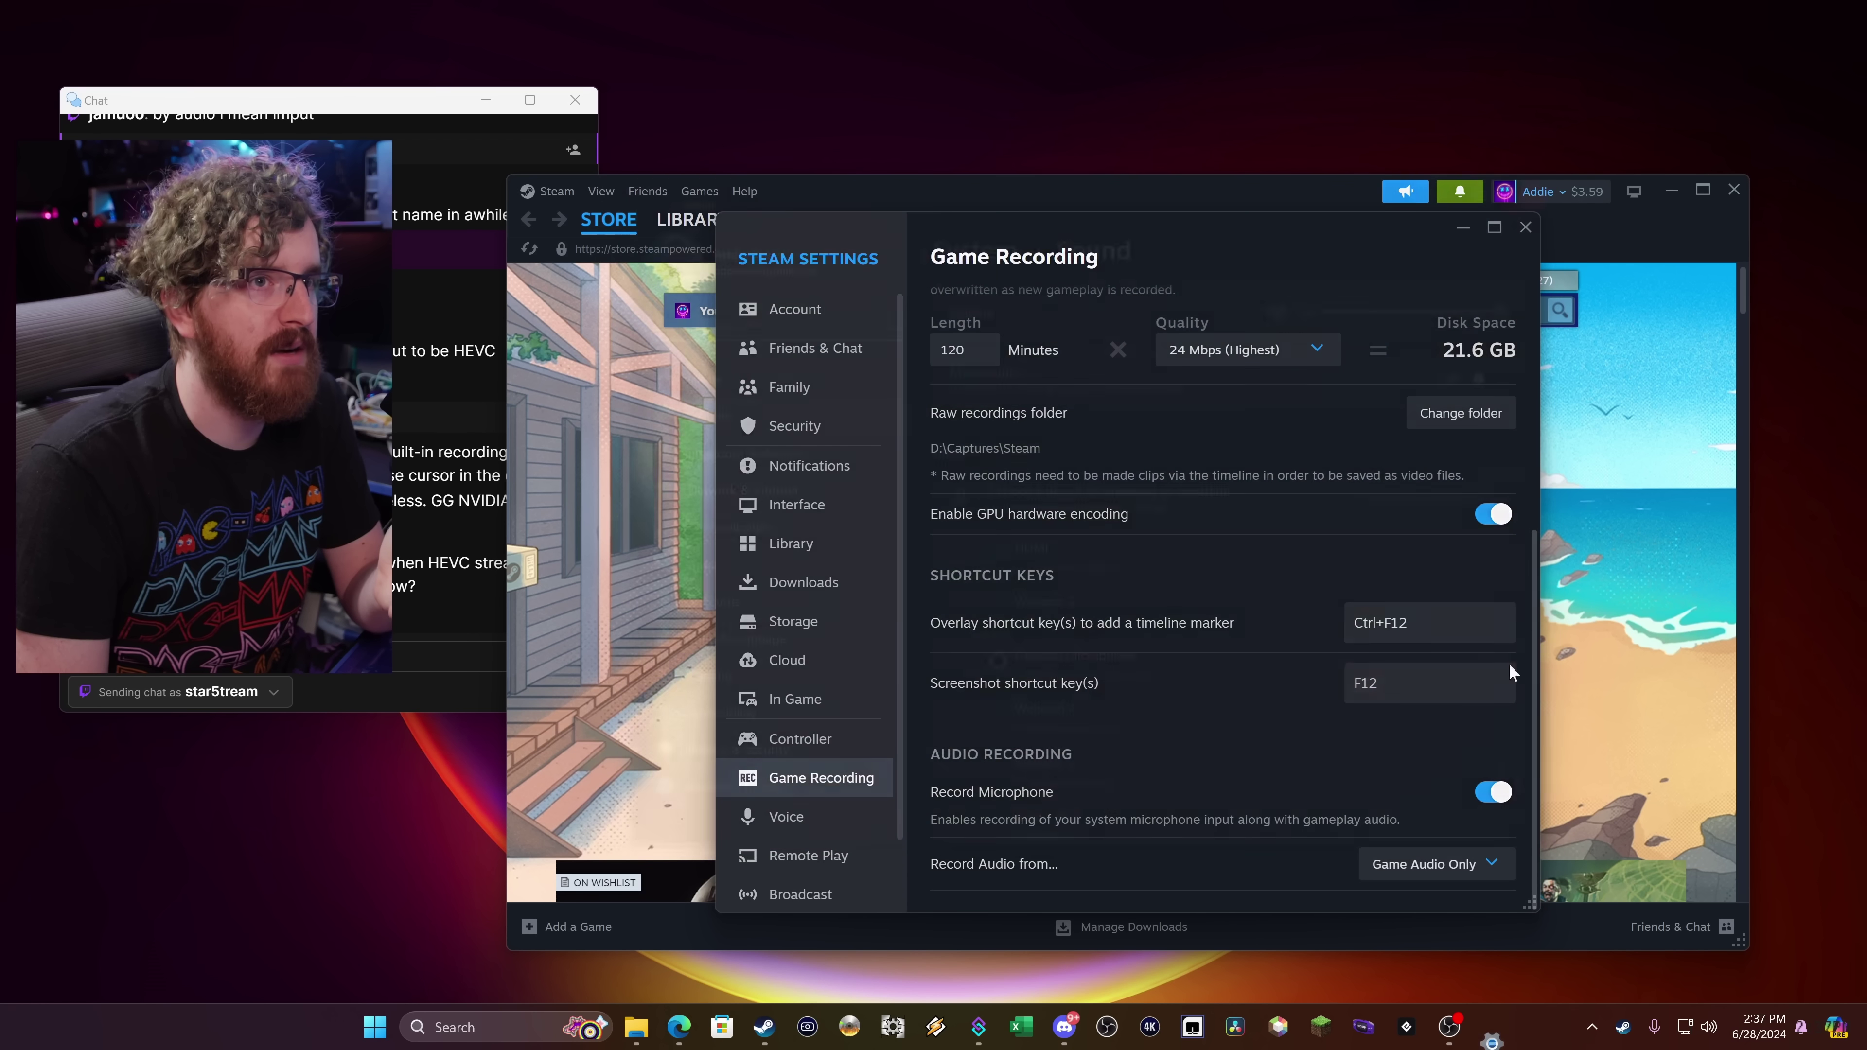
- Set Steam's Game Recording to record audio from Game Audio Only
left_click(1391, 864)
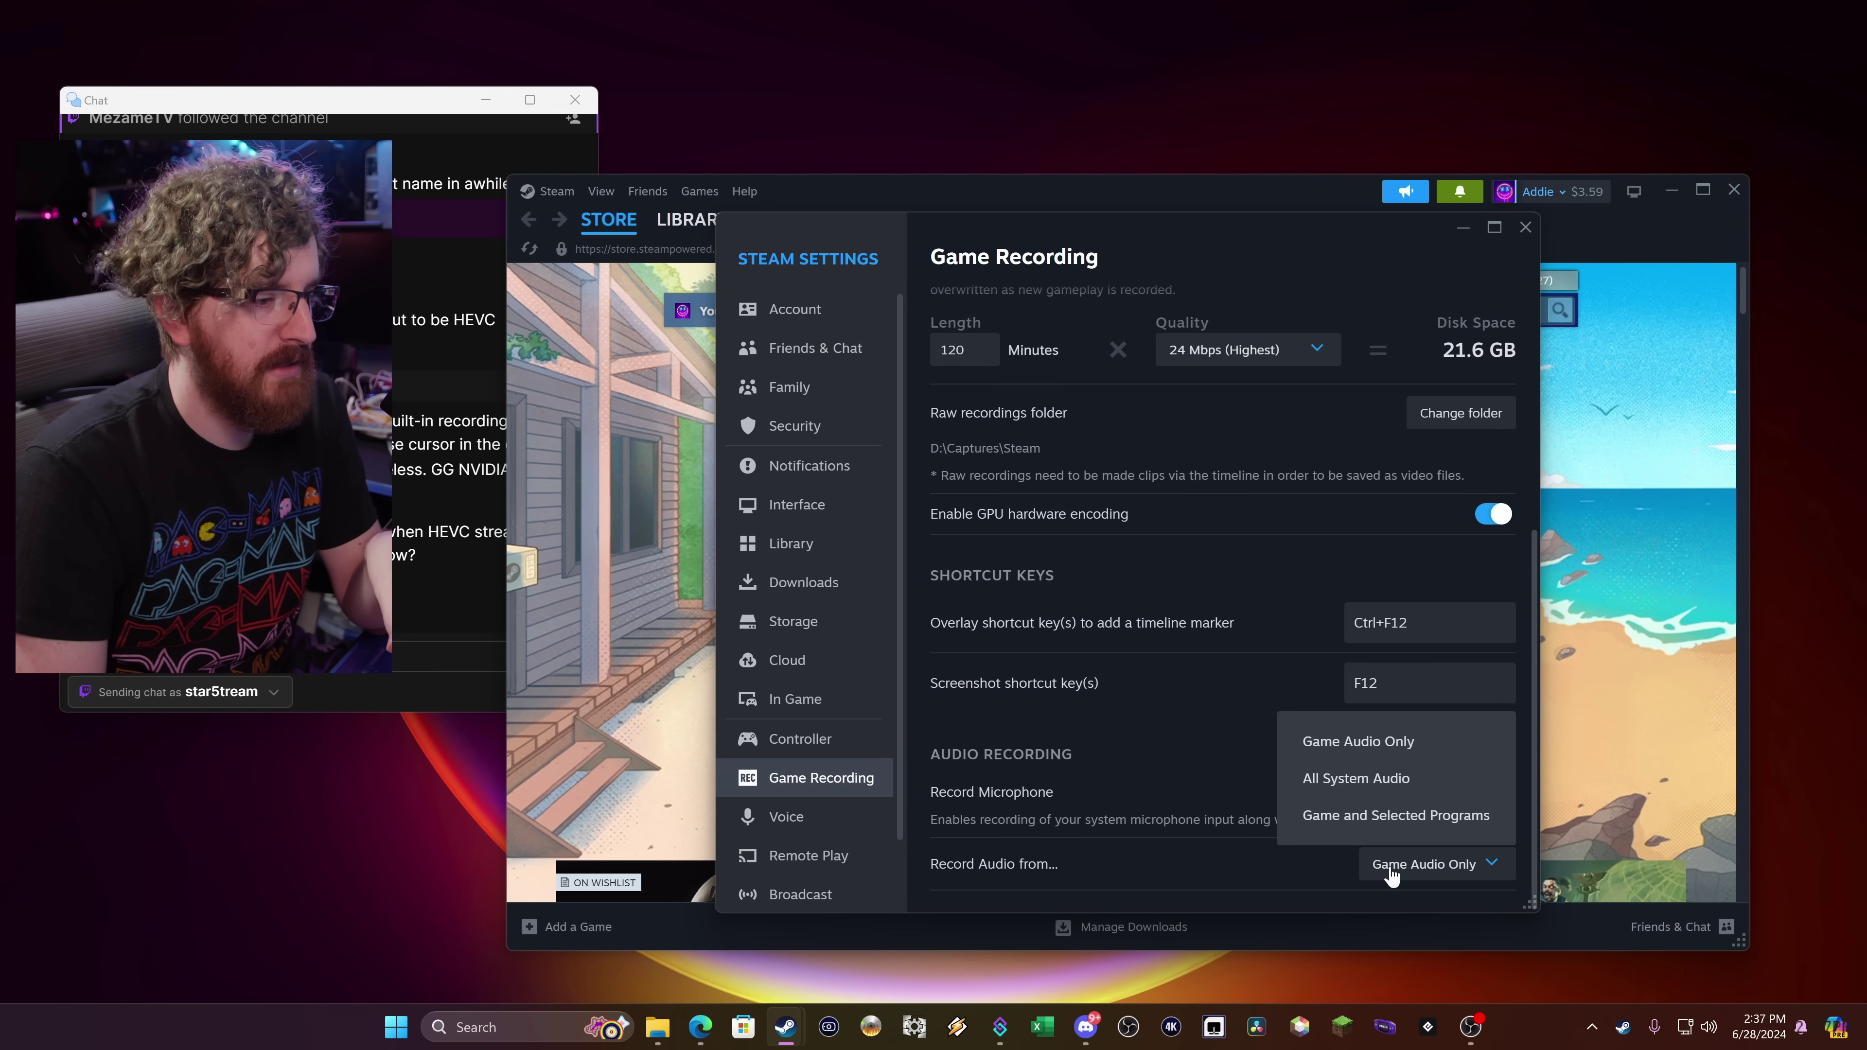
left_click(1353, 728)
scroll(1202, 813, "up", 5)
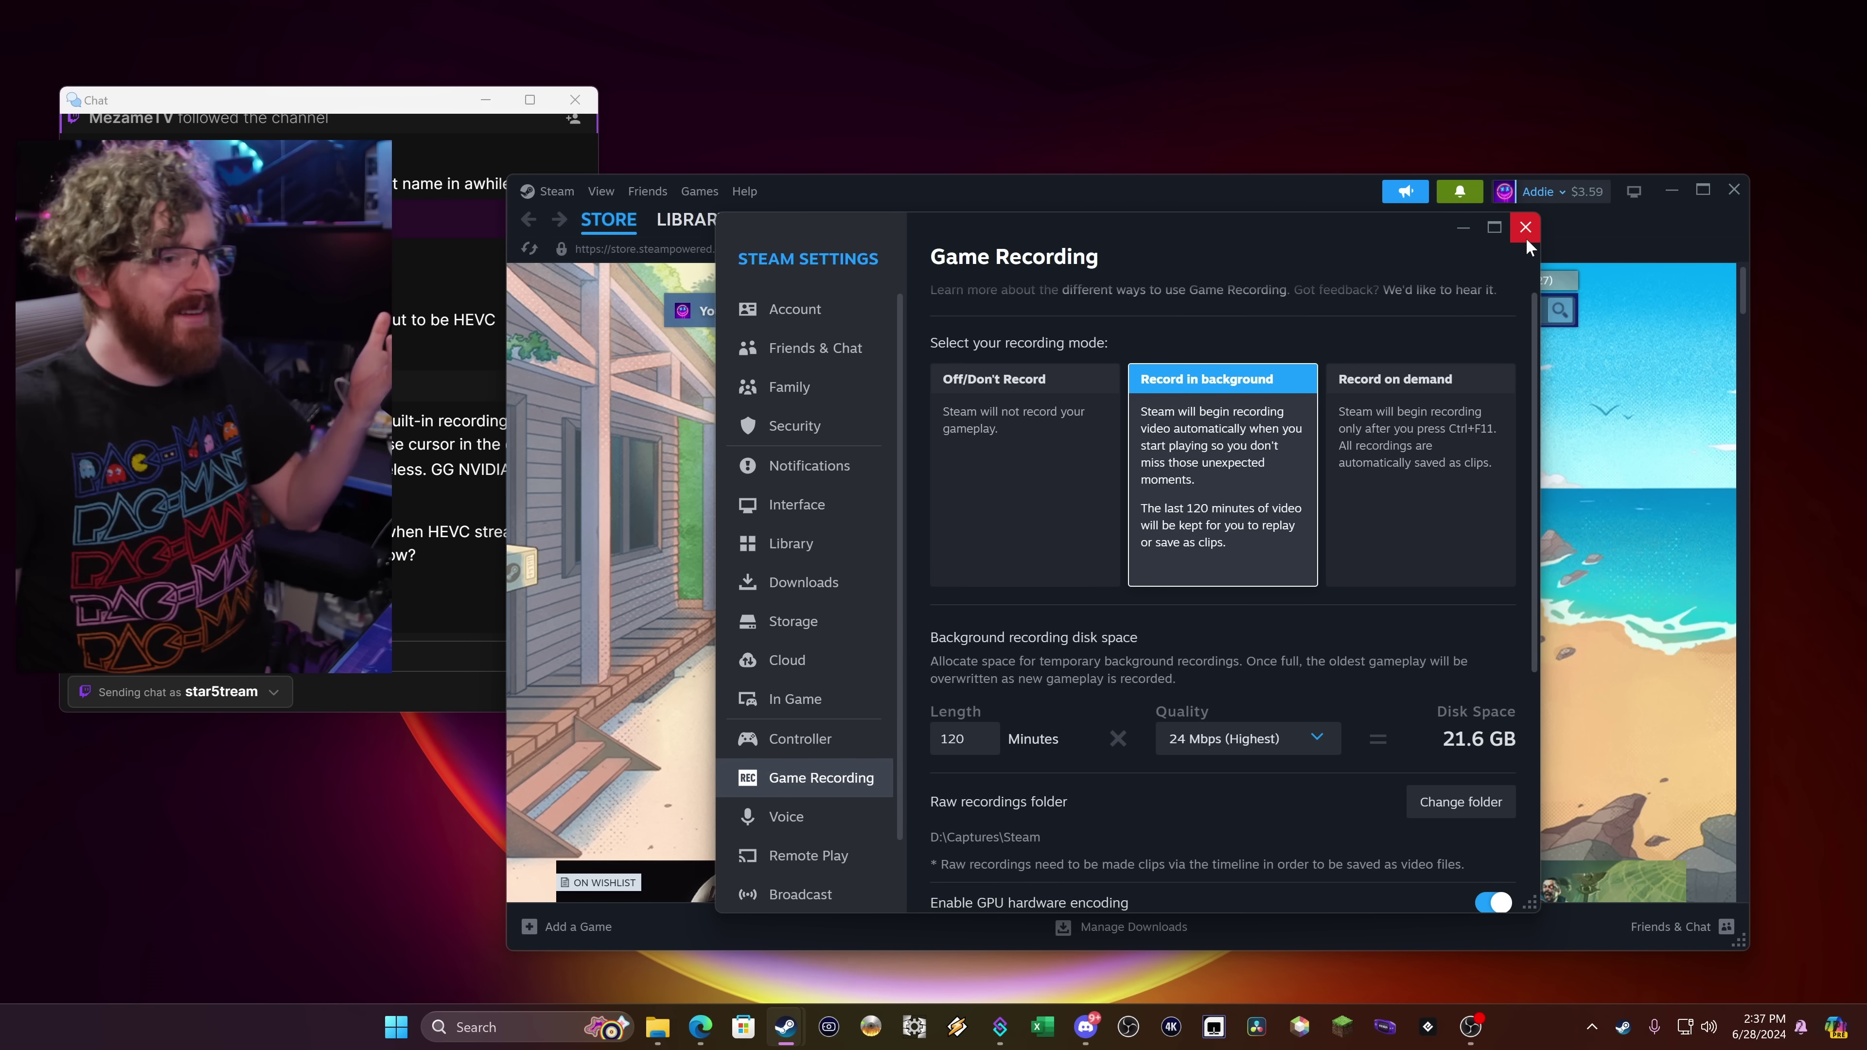
- Review Steam's Game Recording options for quality, encoding, shortcuts and audio, and look through the Interface and In Game settings
scroll(1239, 590, "down", 5)
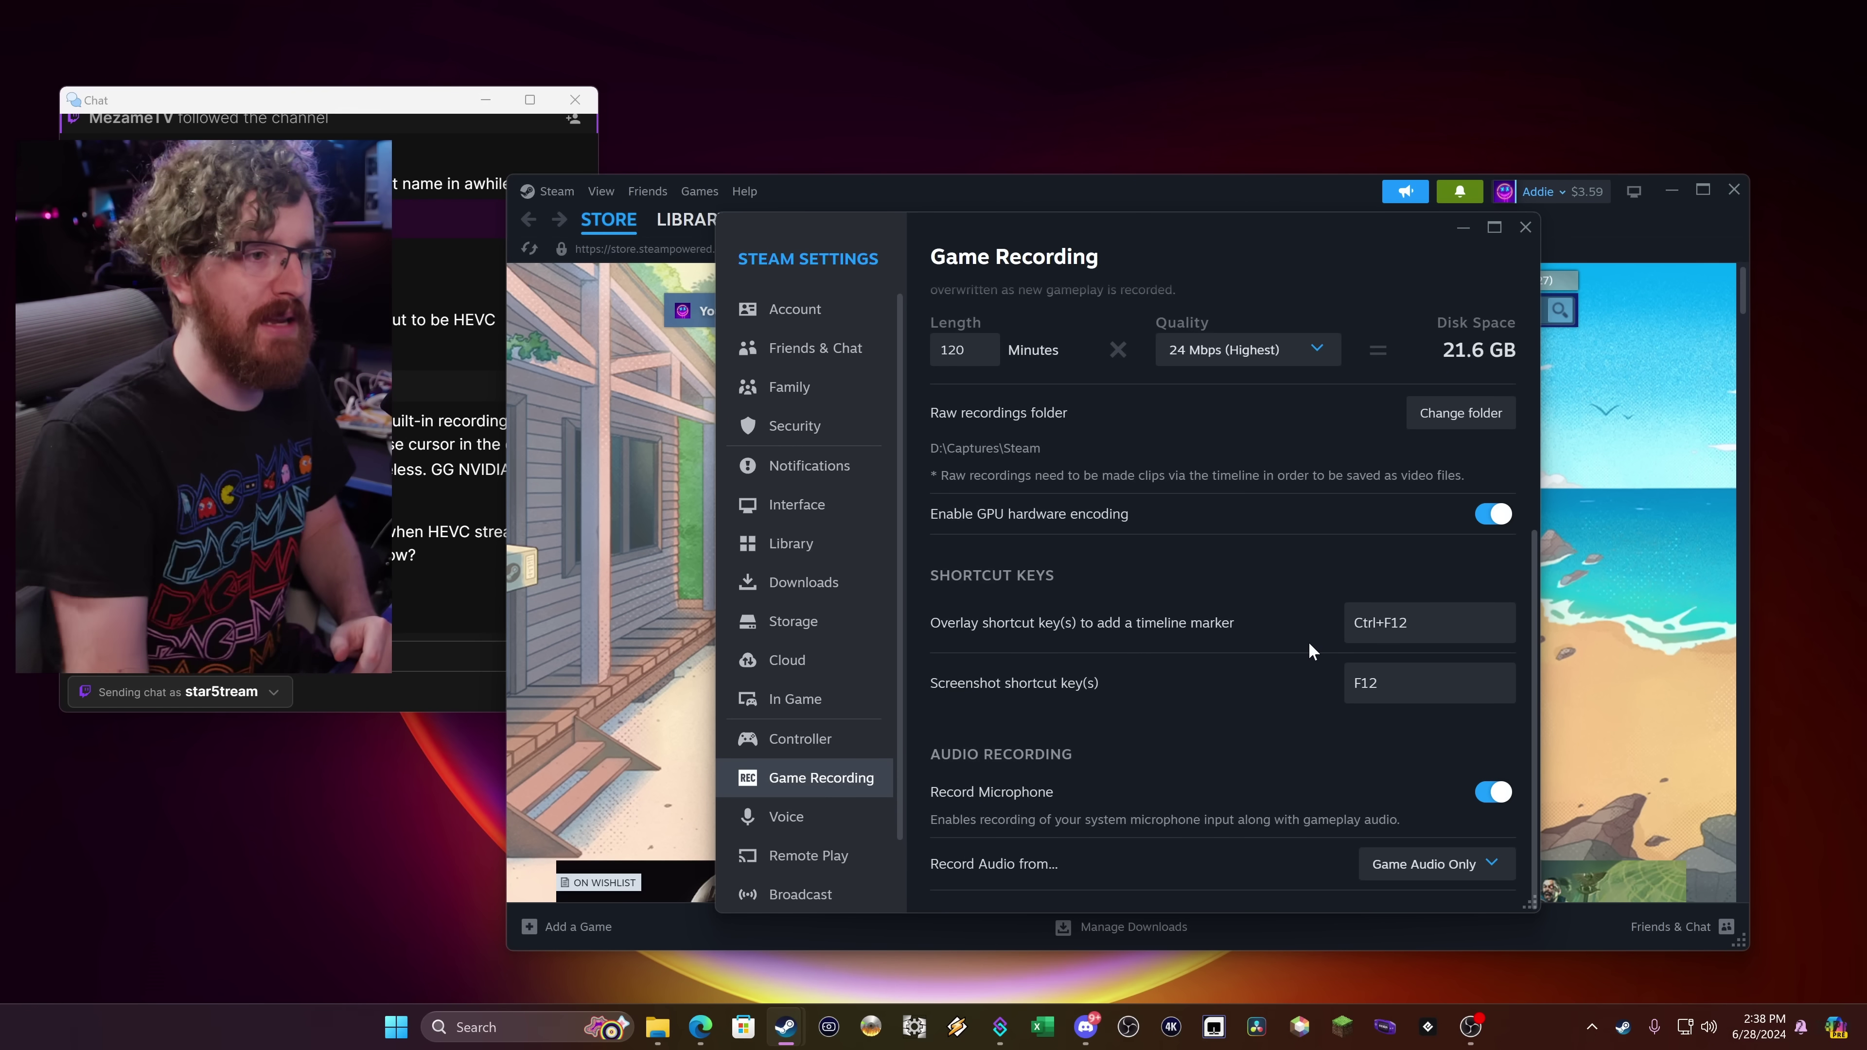
scroll(1266, 651, "up", 4)
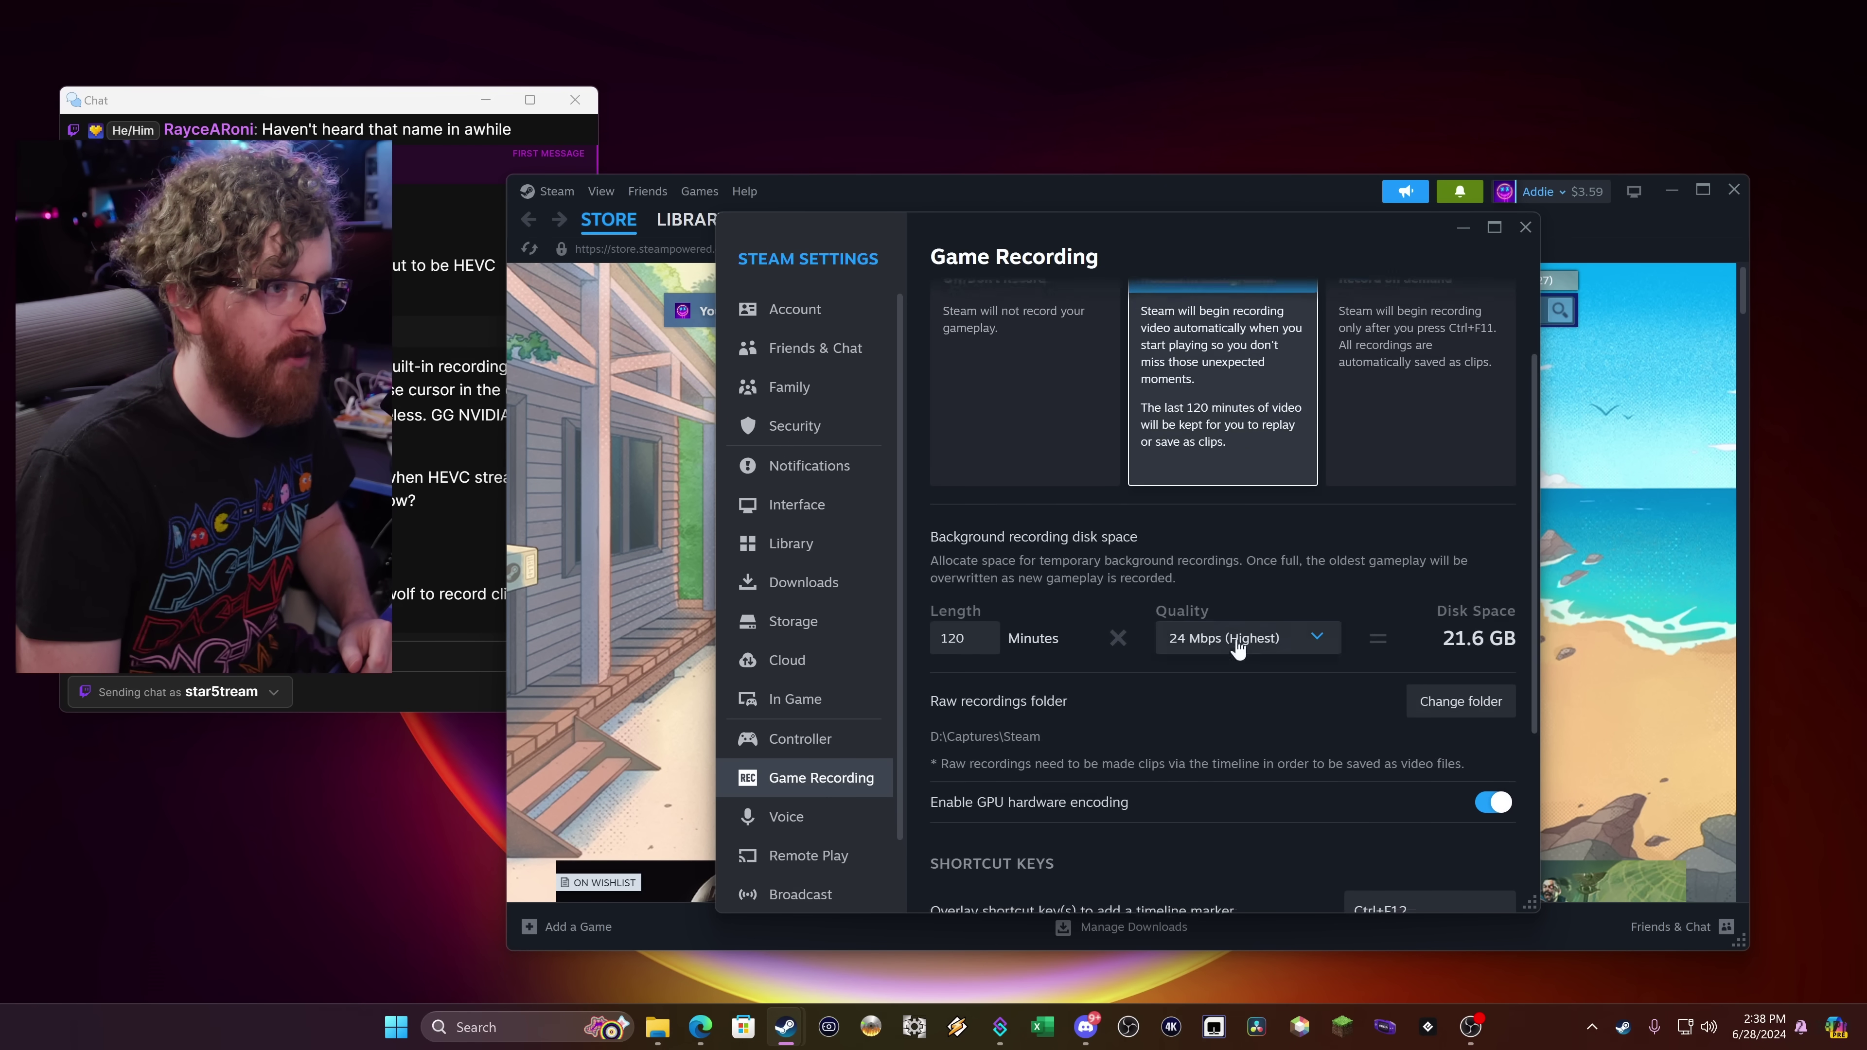
scroll(1143, 709, "down", 4)
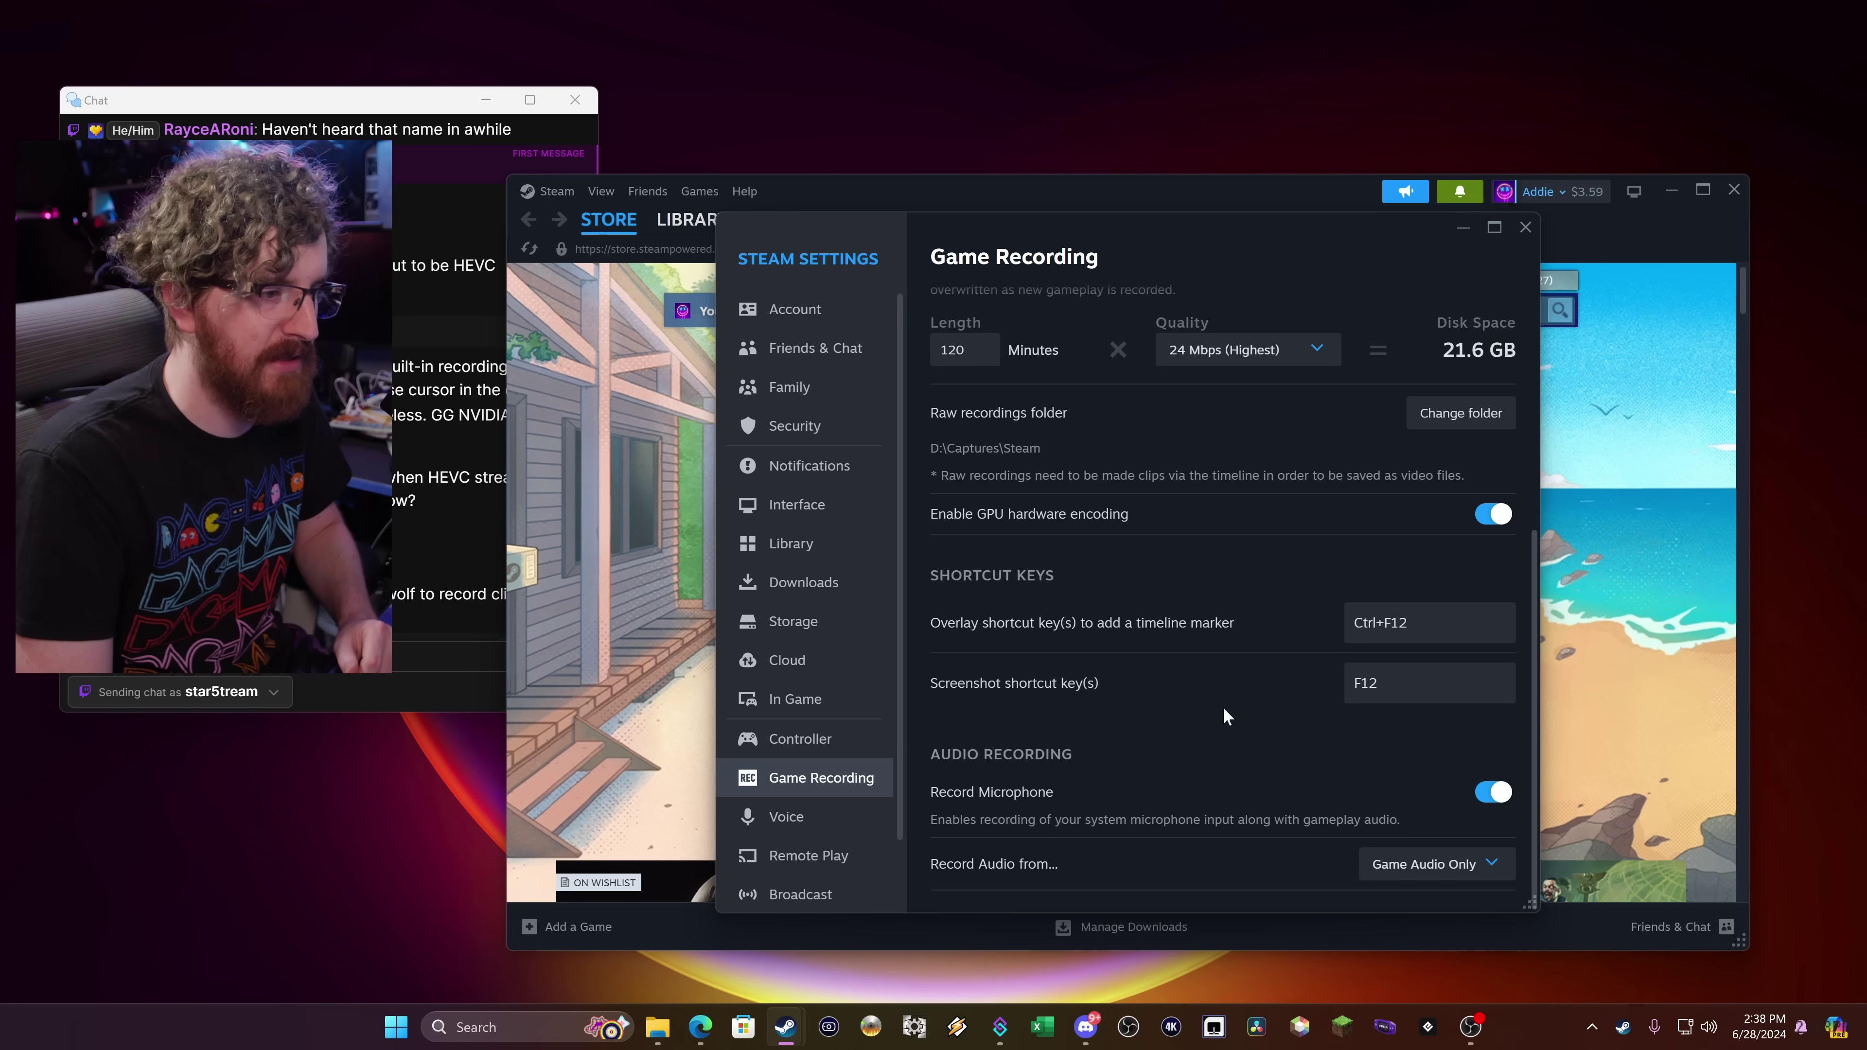
scroll(834, 861, "down", 2)
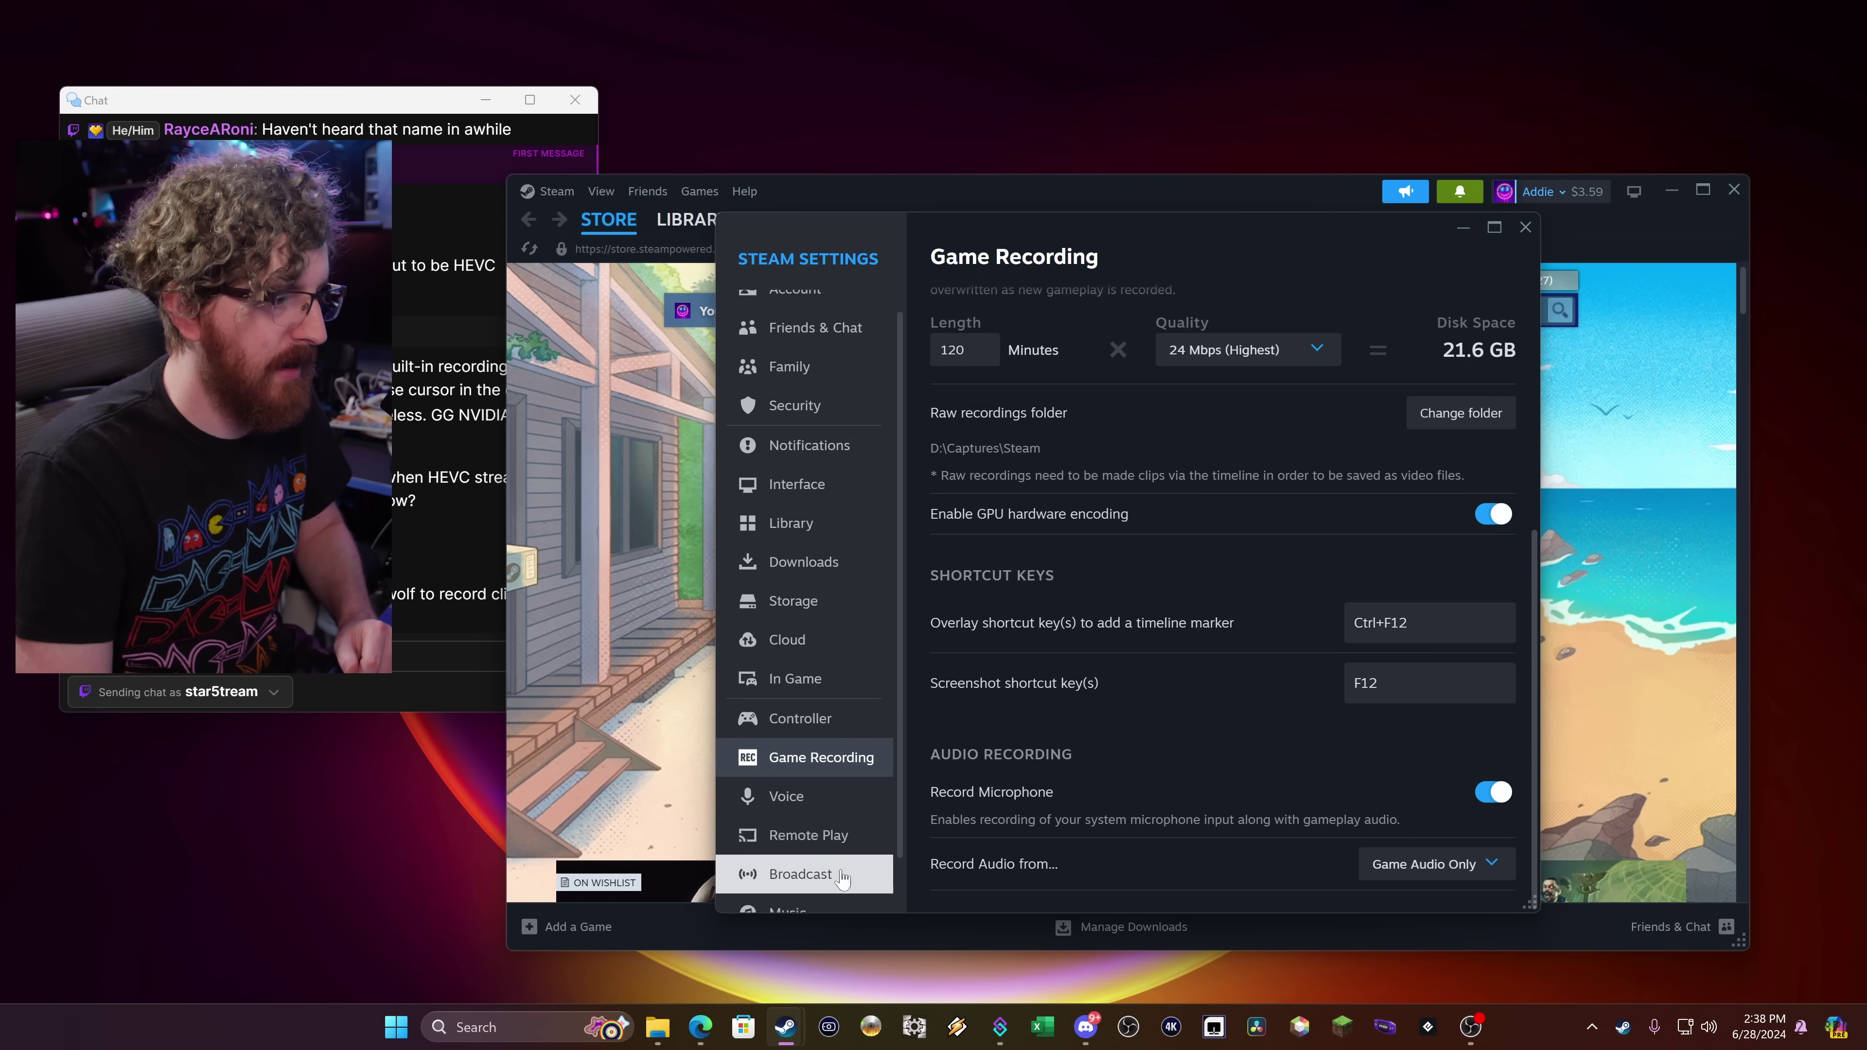
left_click(797, 475)
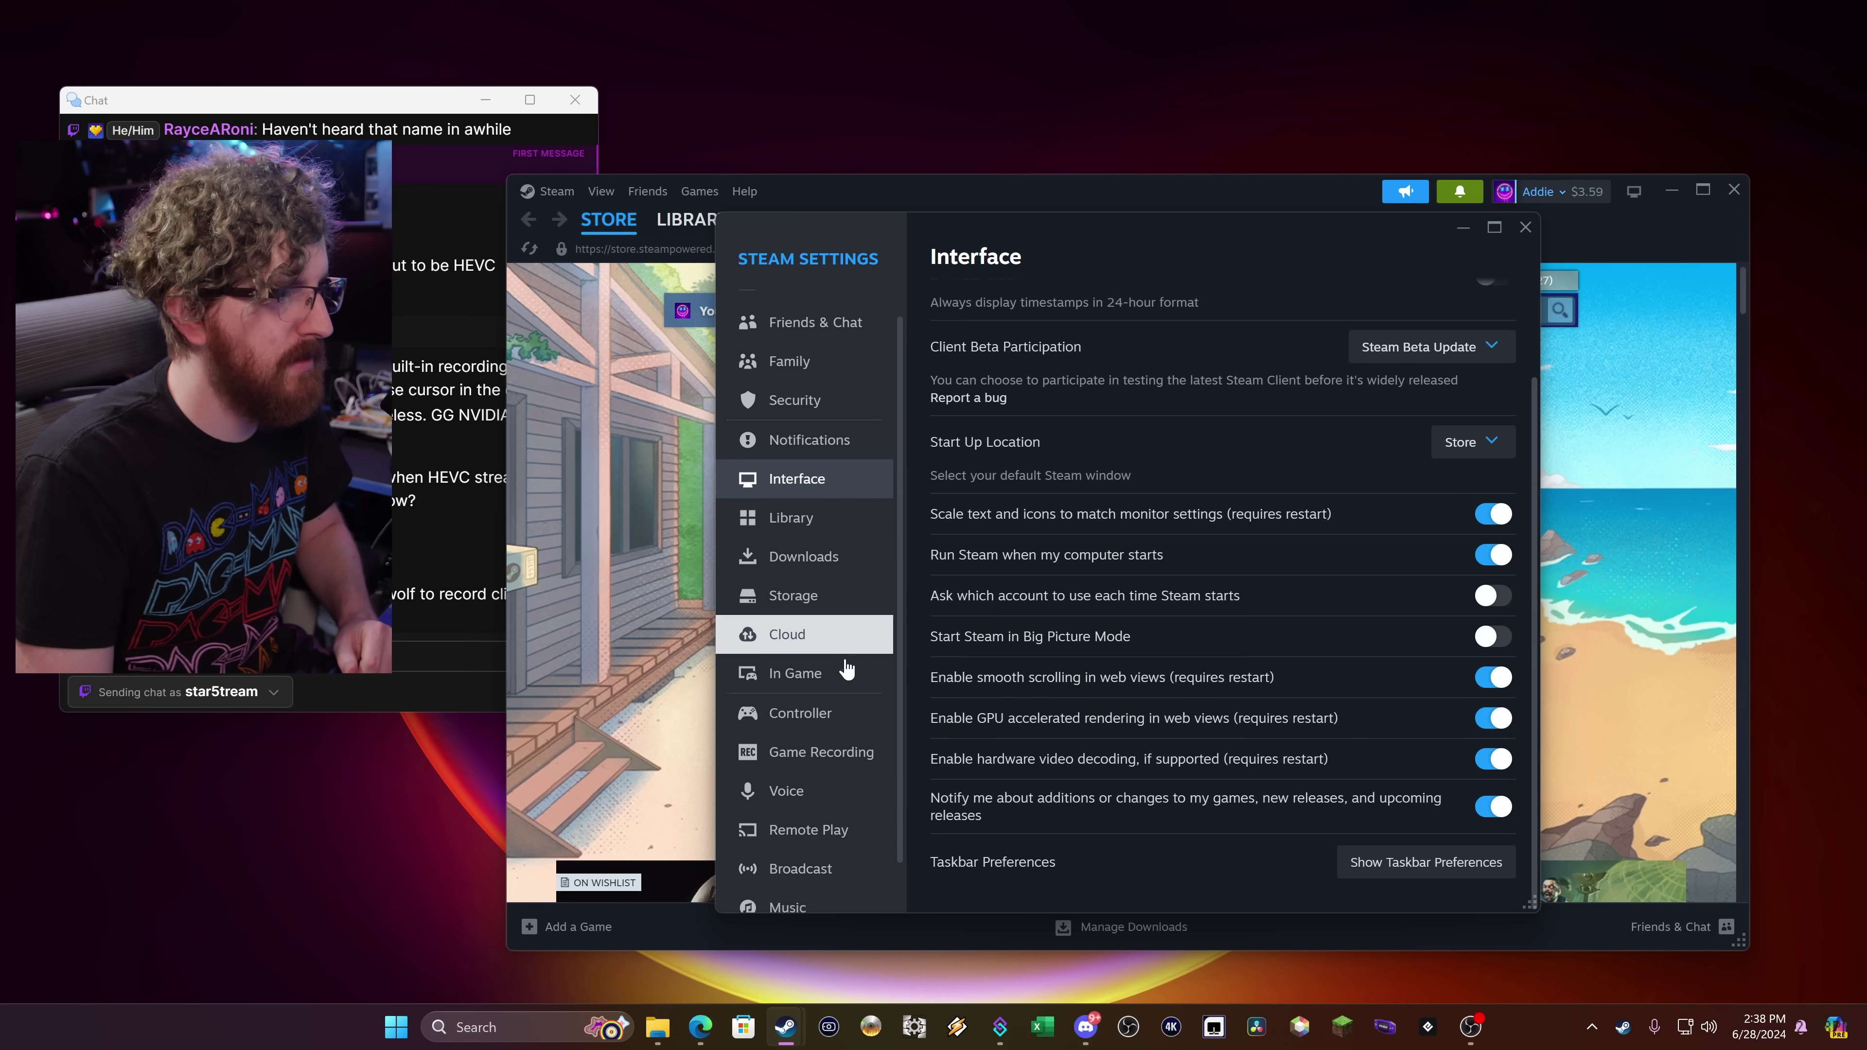
left_click(846, 670)
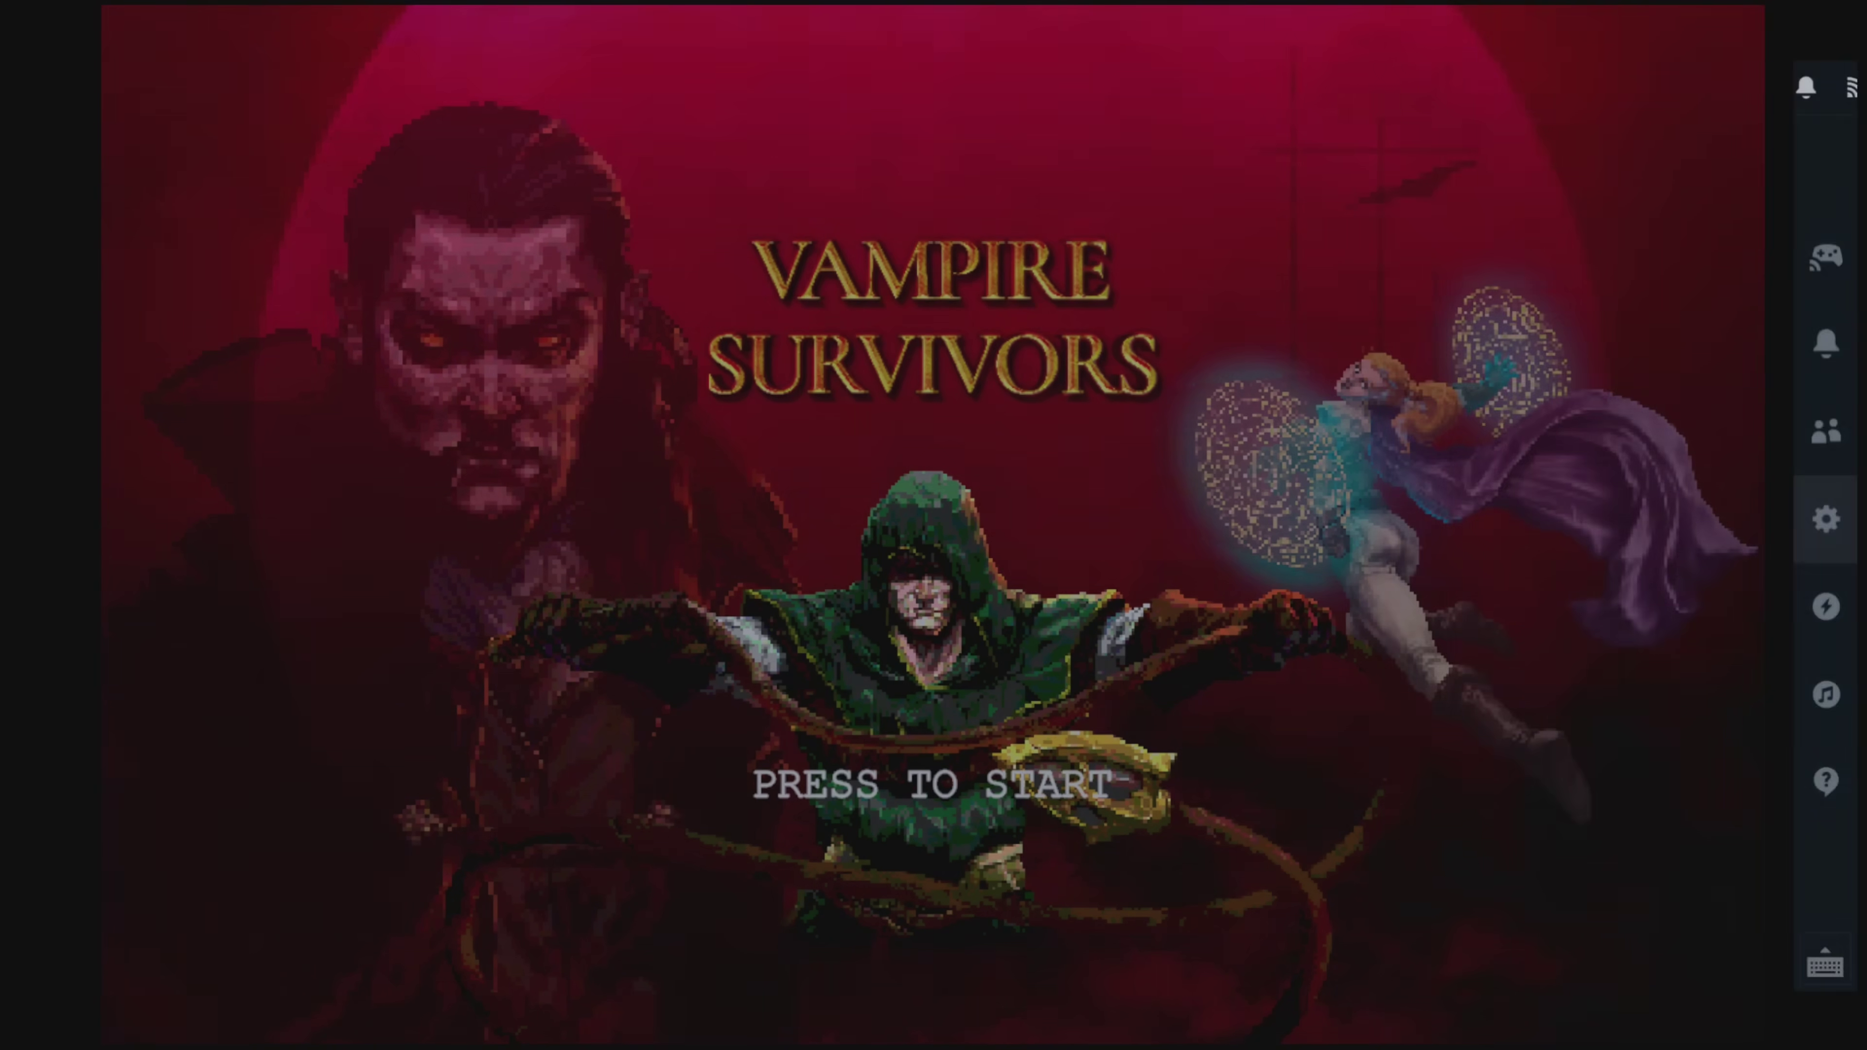
- On the Steam Deck, open the settings over Vampire Survivors and go through the Game Recording options
key("Return")
key("Down")
key("Down")
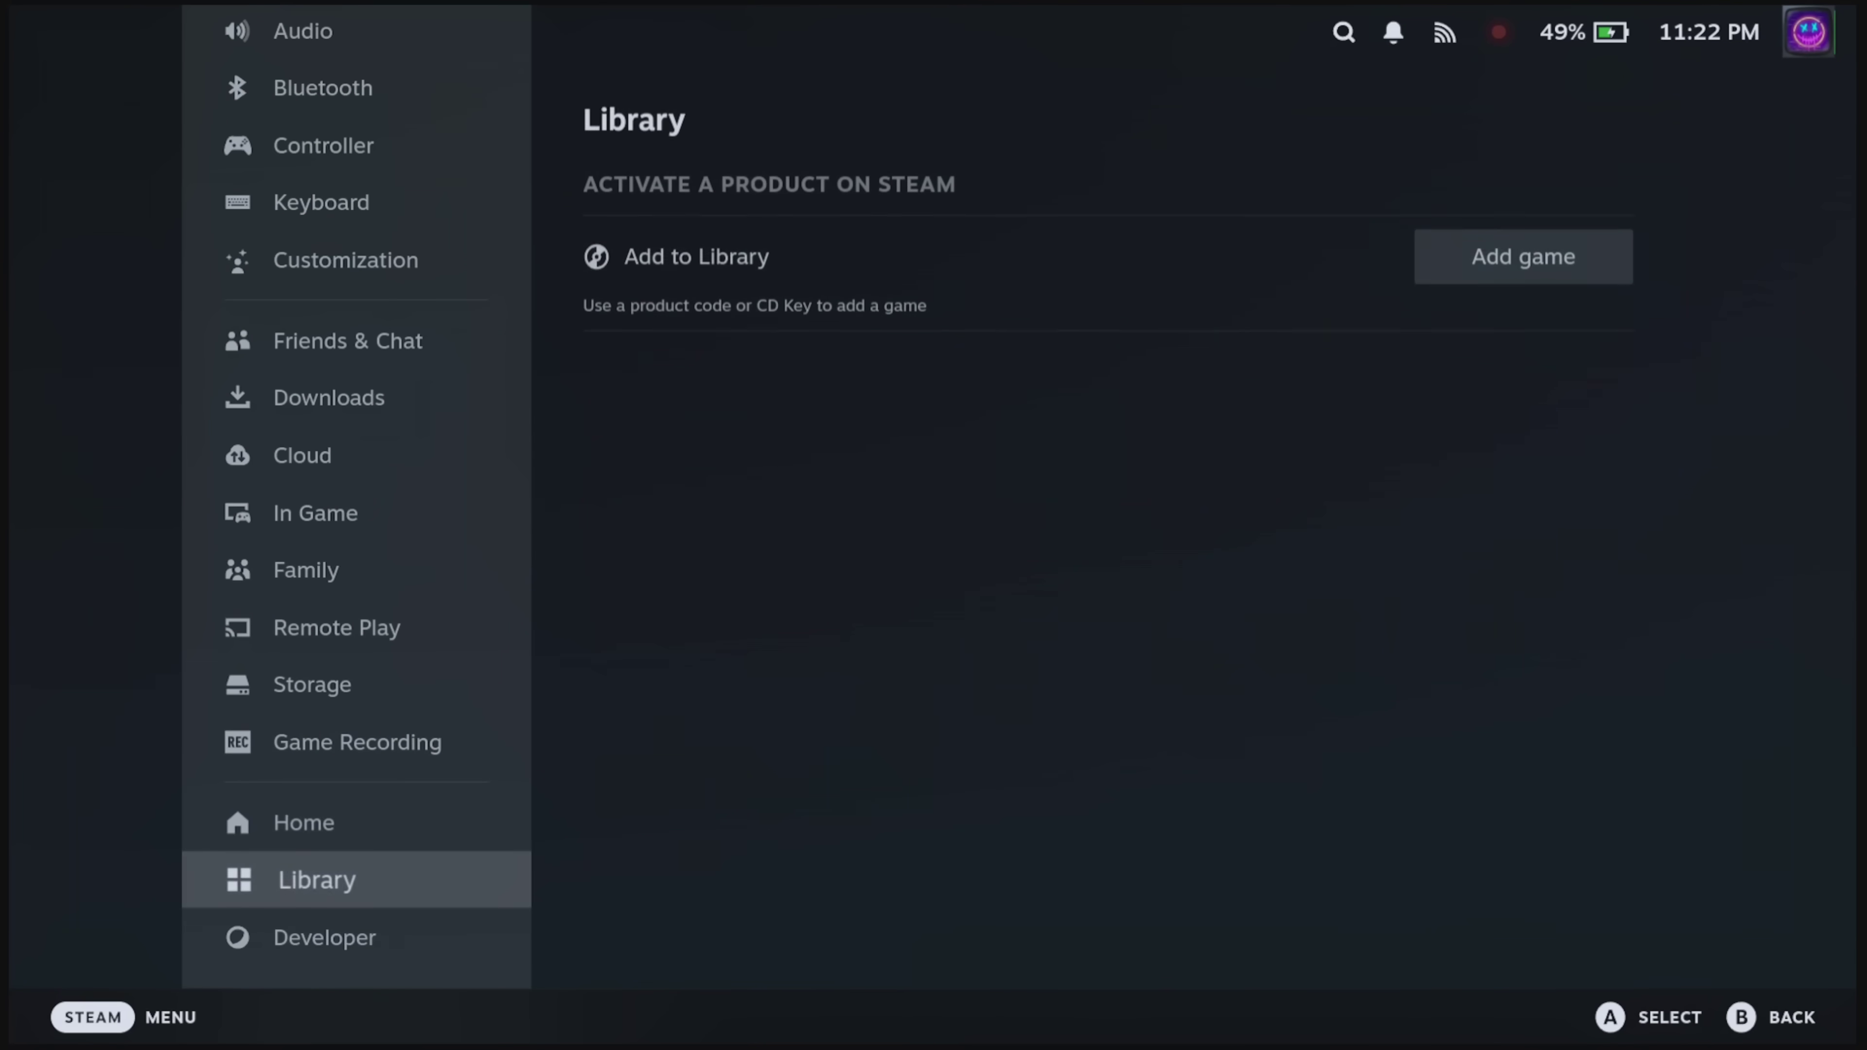
key("Up")
key("Up")
key("Right")
key("Down")
key("Down")
key("Down")
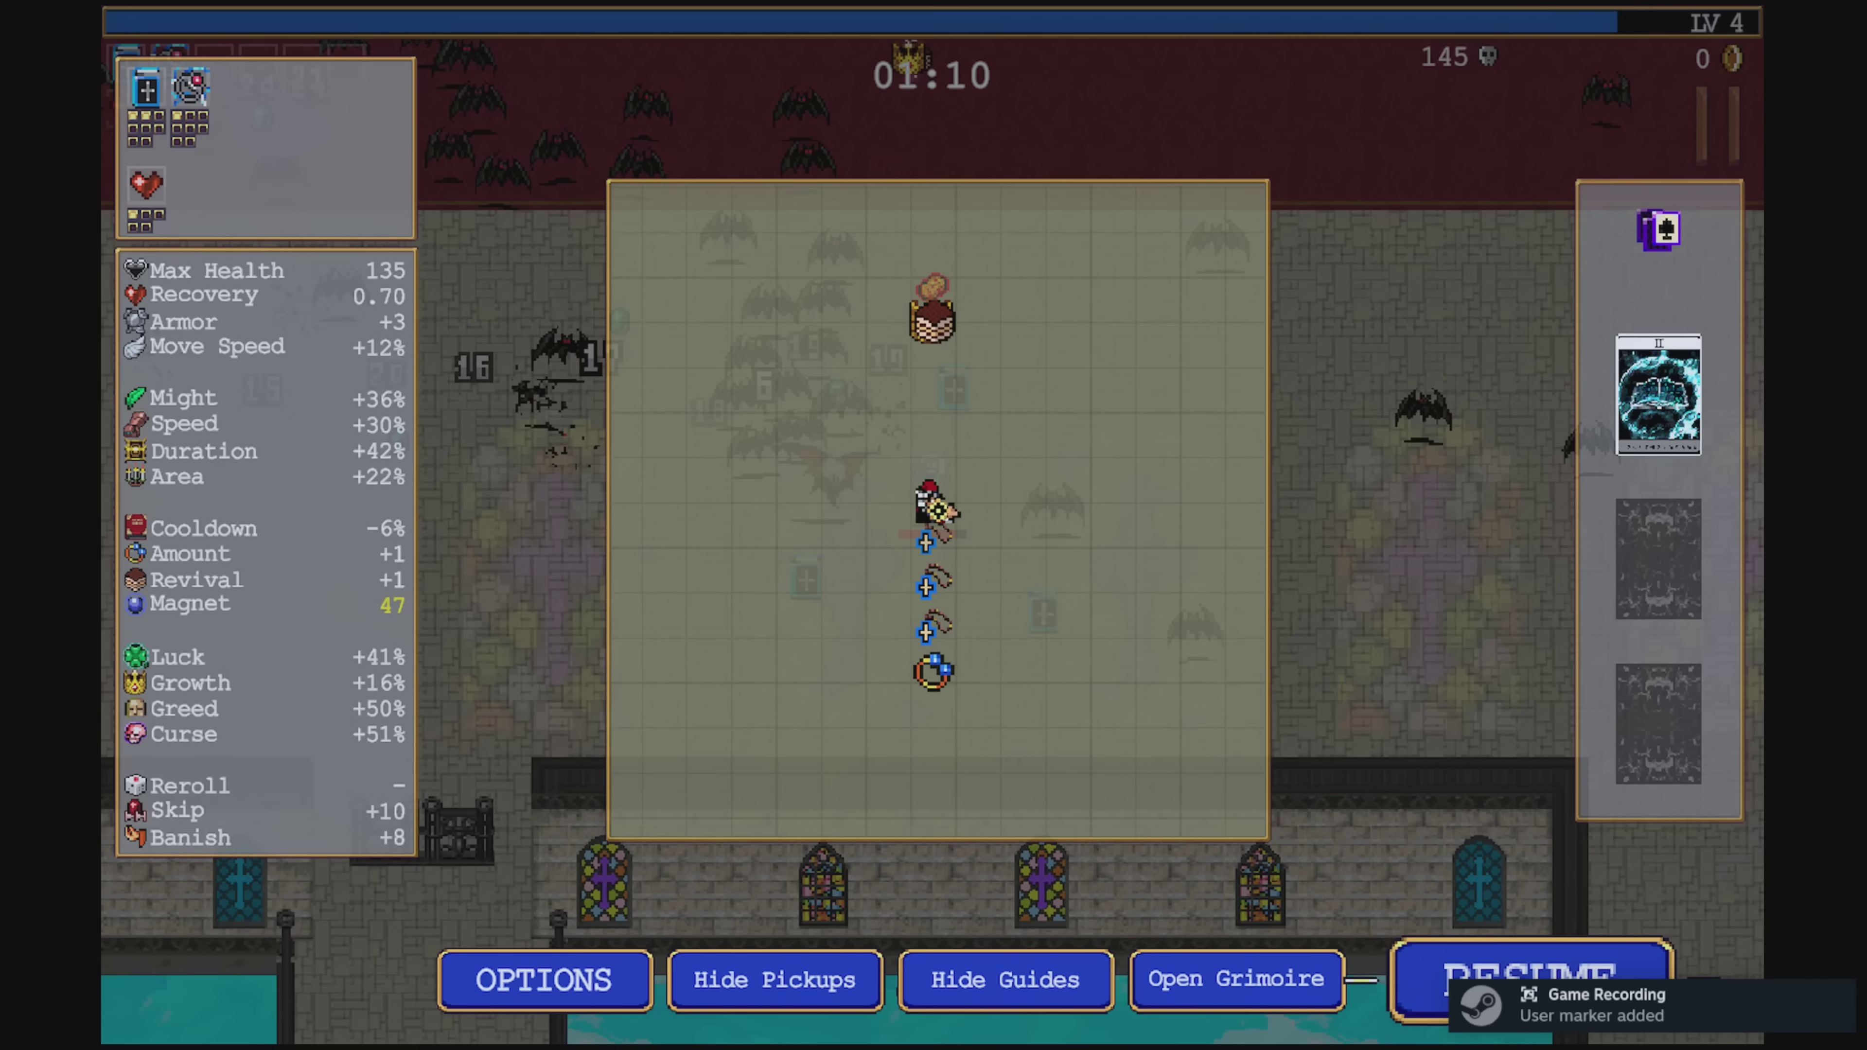
- From the Steam Deck's in-game recording menu, show the recordings and open the Vampire Survivors Background Recording
key("shift+Tab")
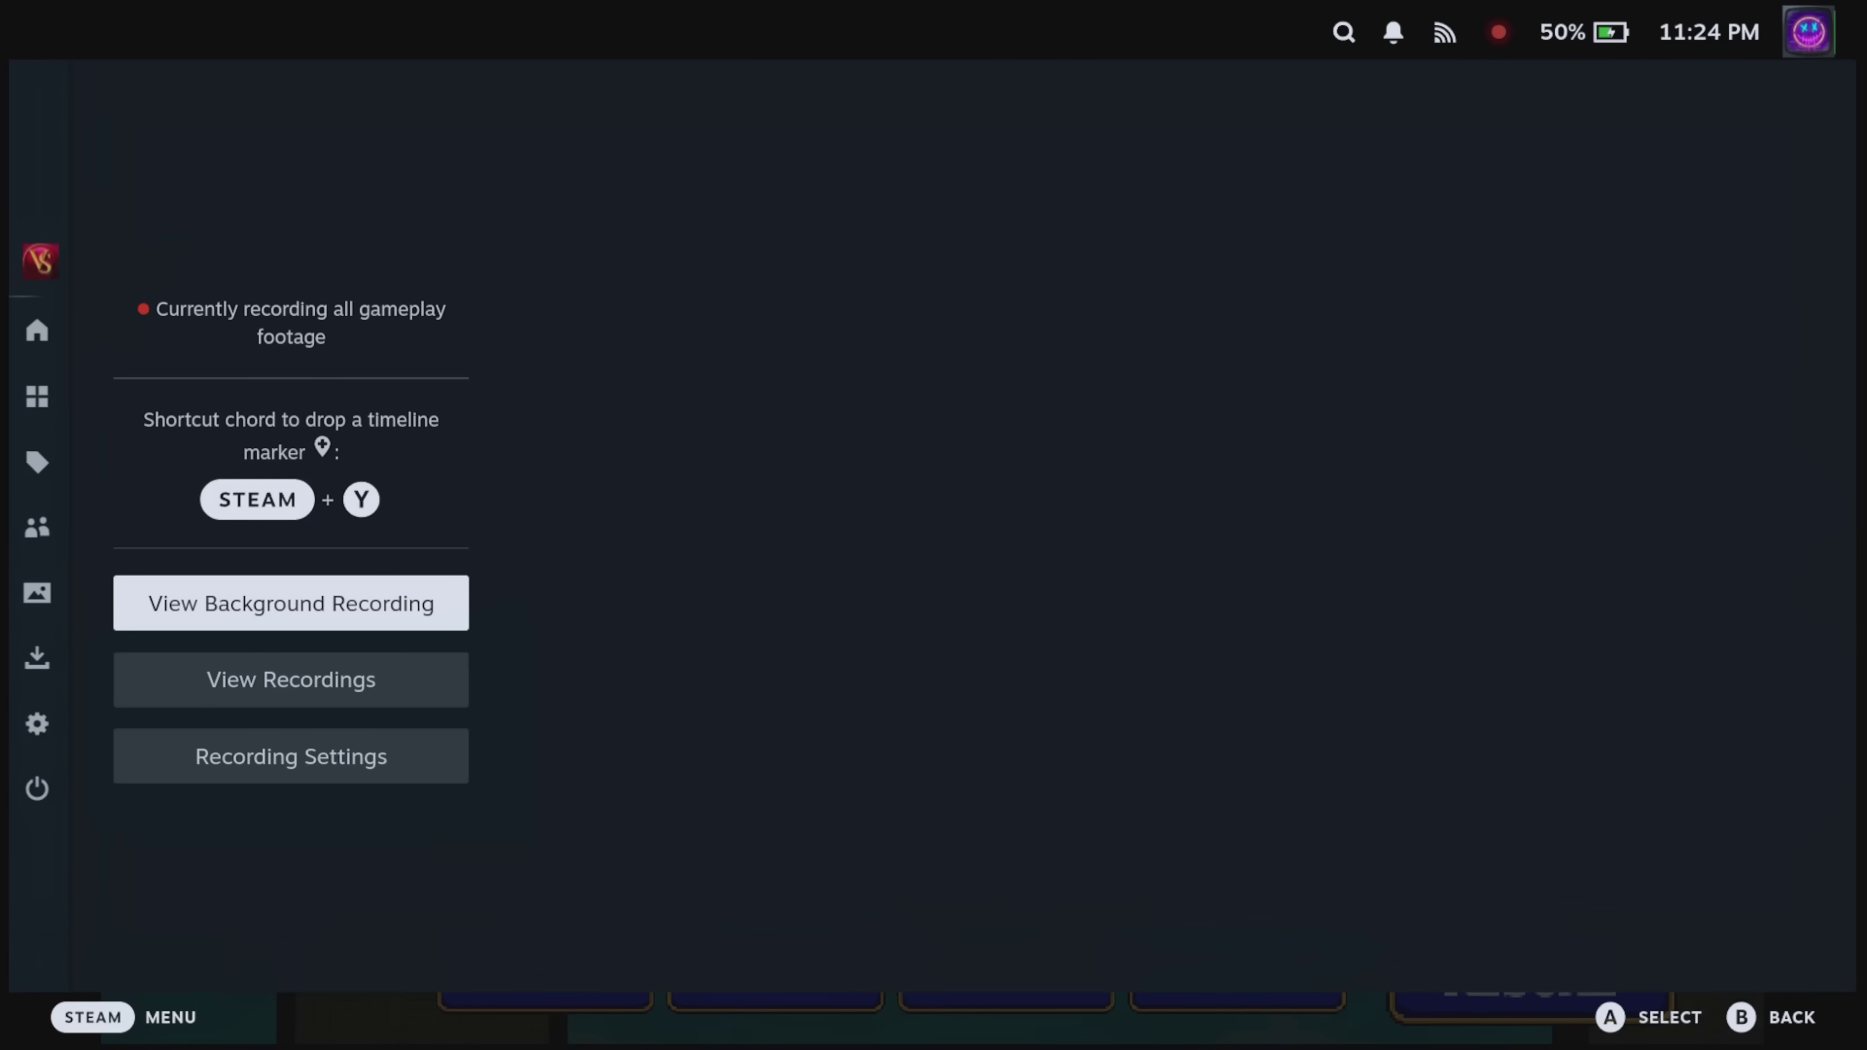
key("Return")
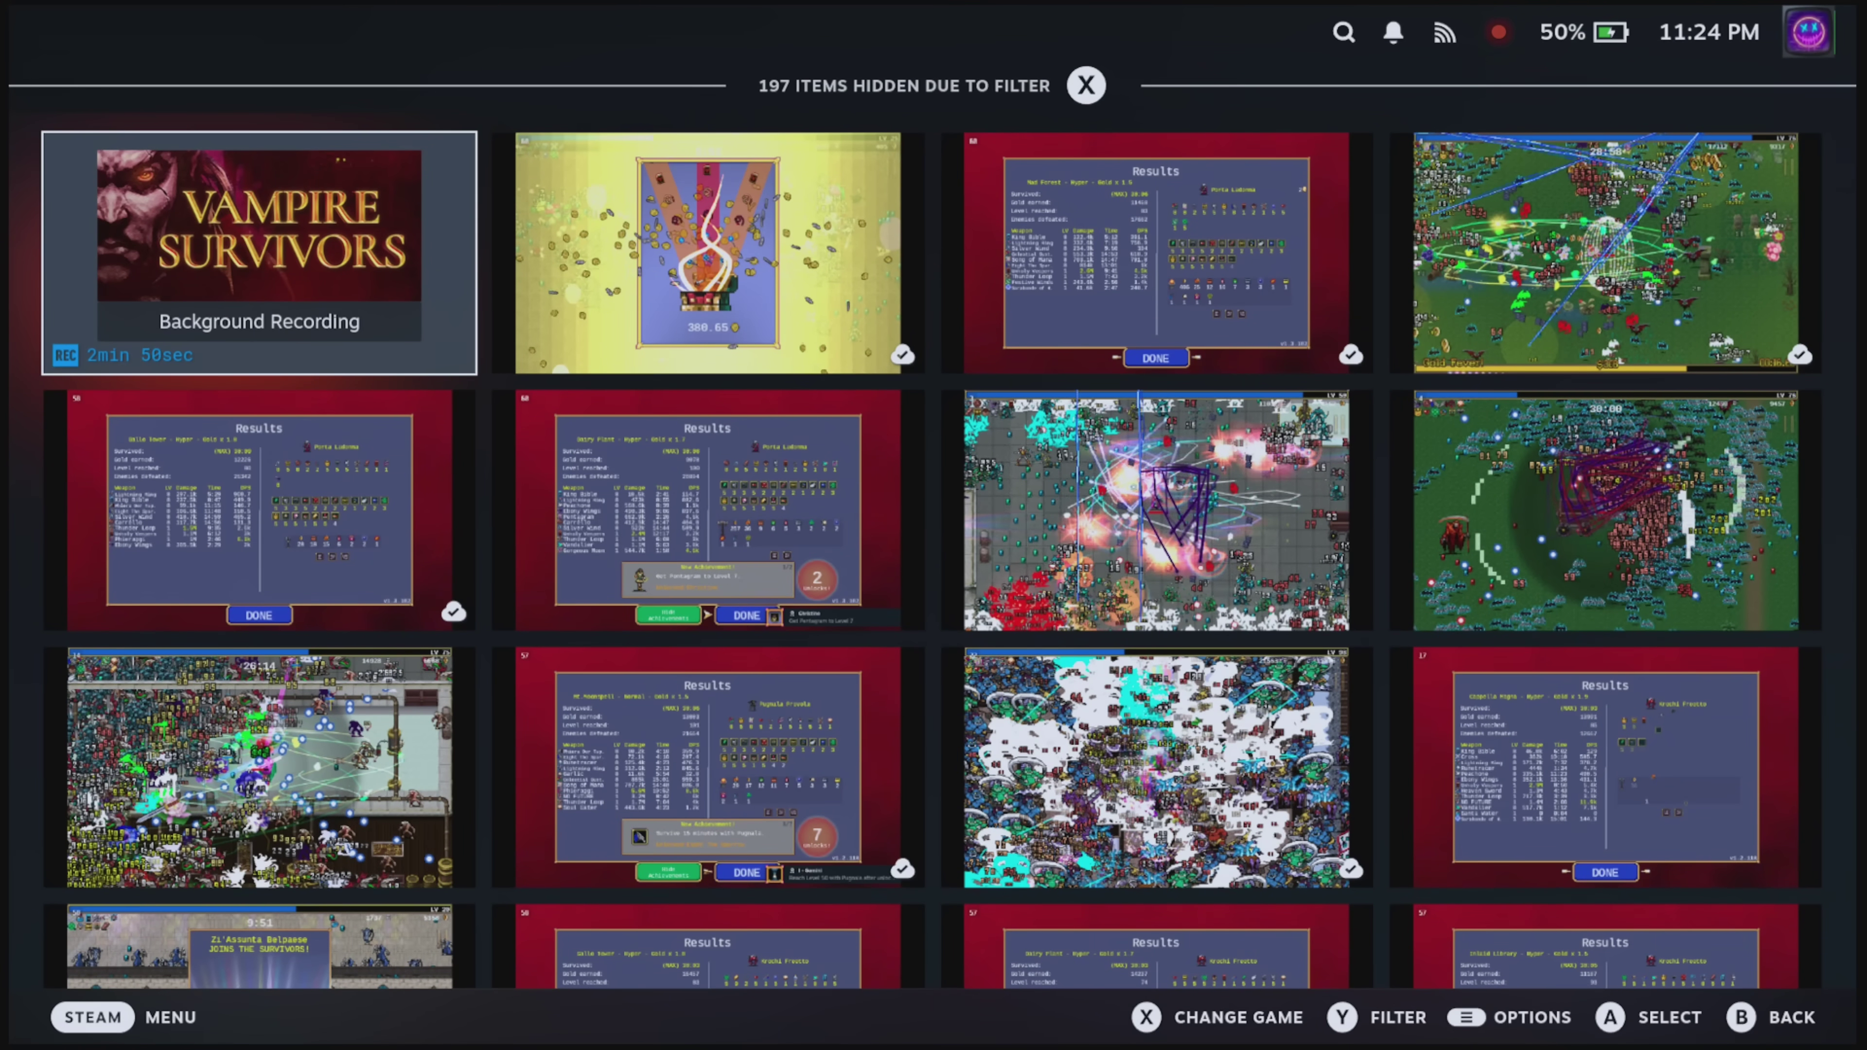
key("Return")
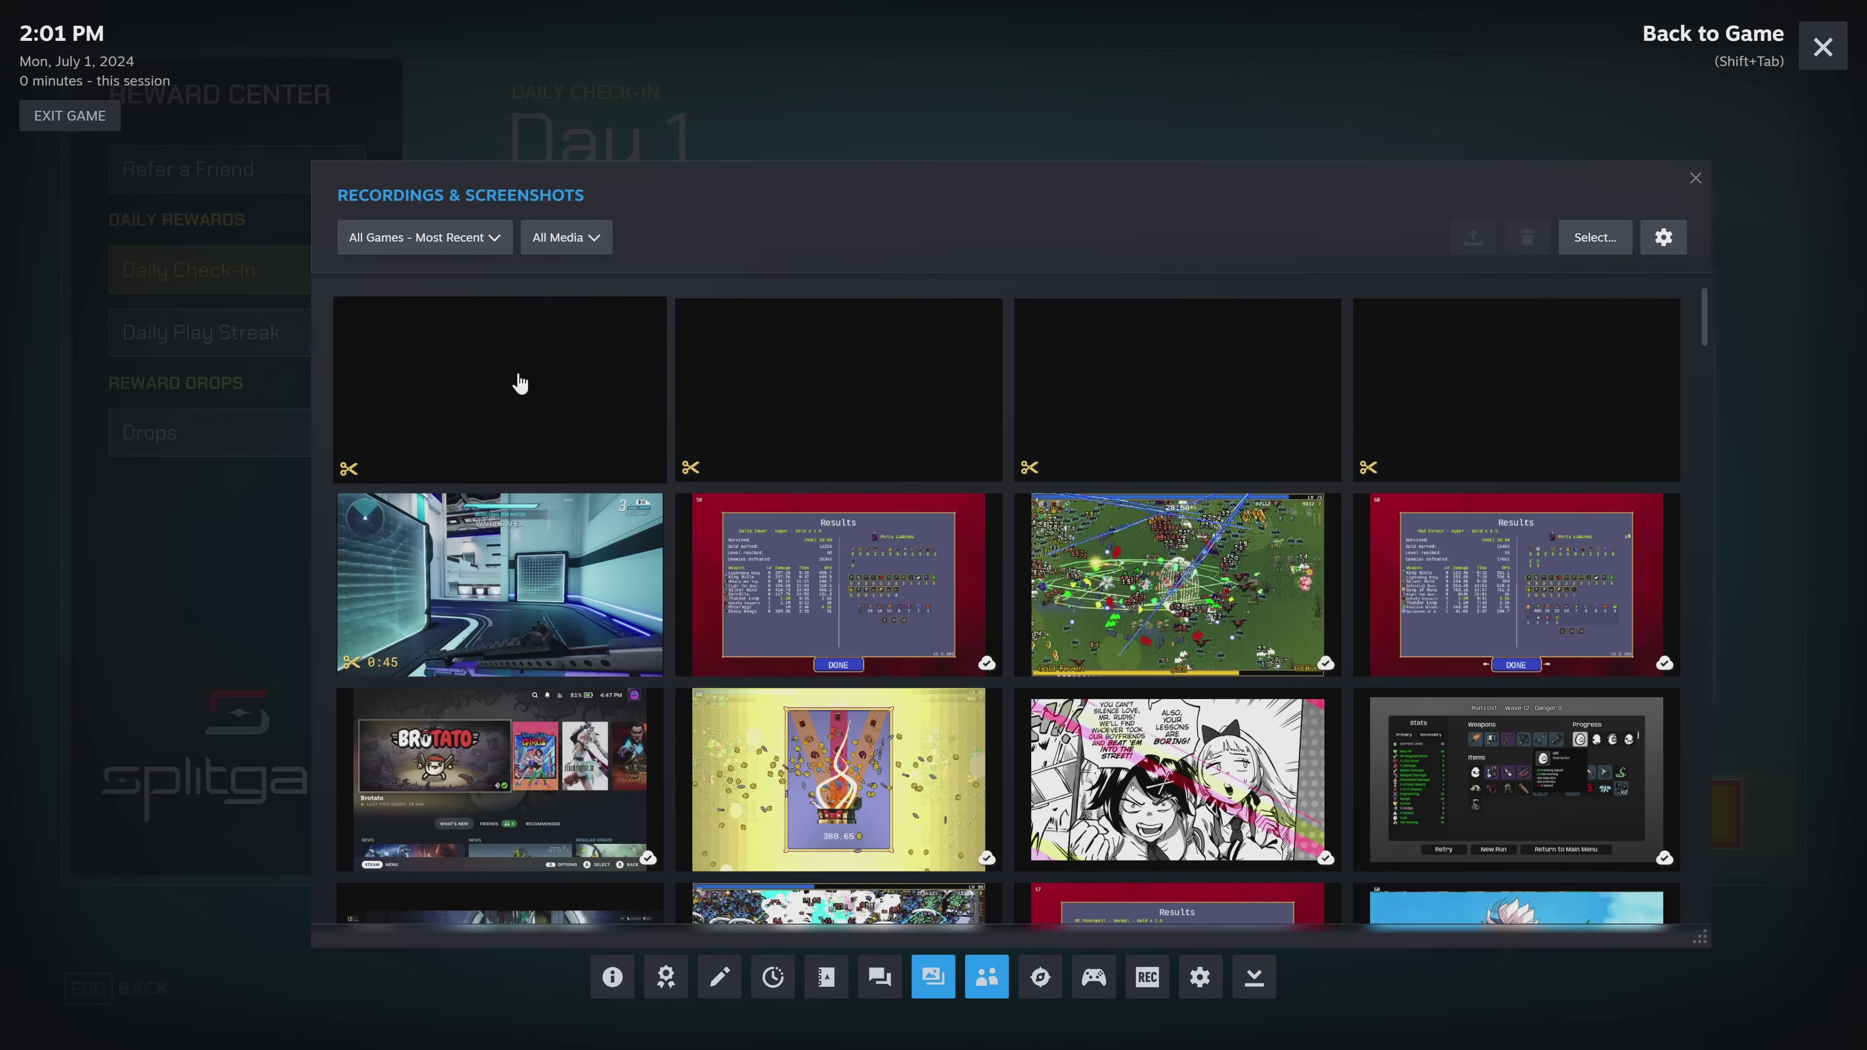
- In the desktop overlay's Recordings & Screenshots, open the Counter-Strike 2 clip and jump to its previous available footage
left_click(782, 403)
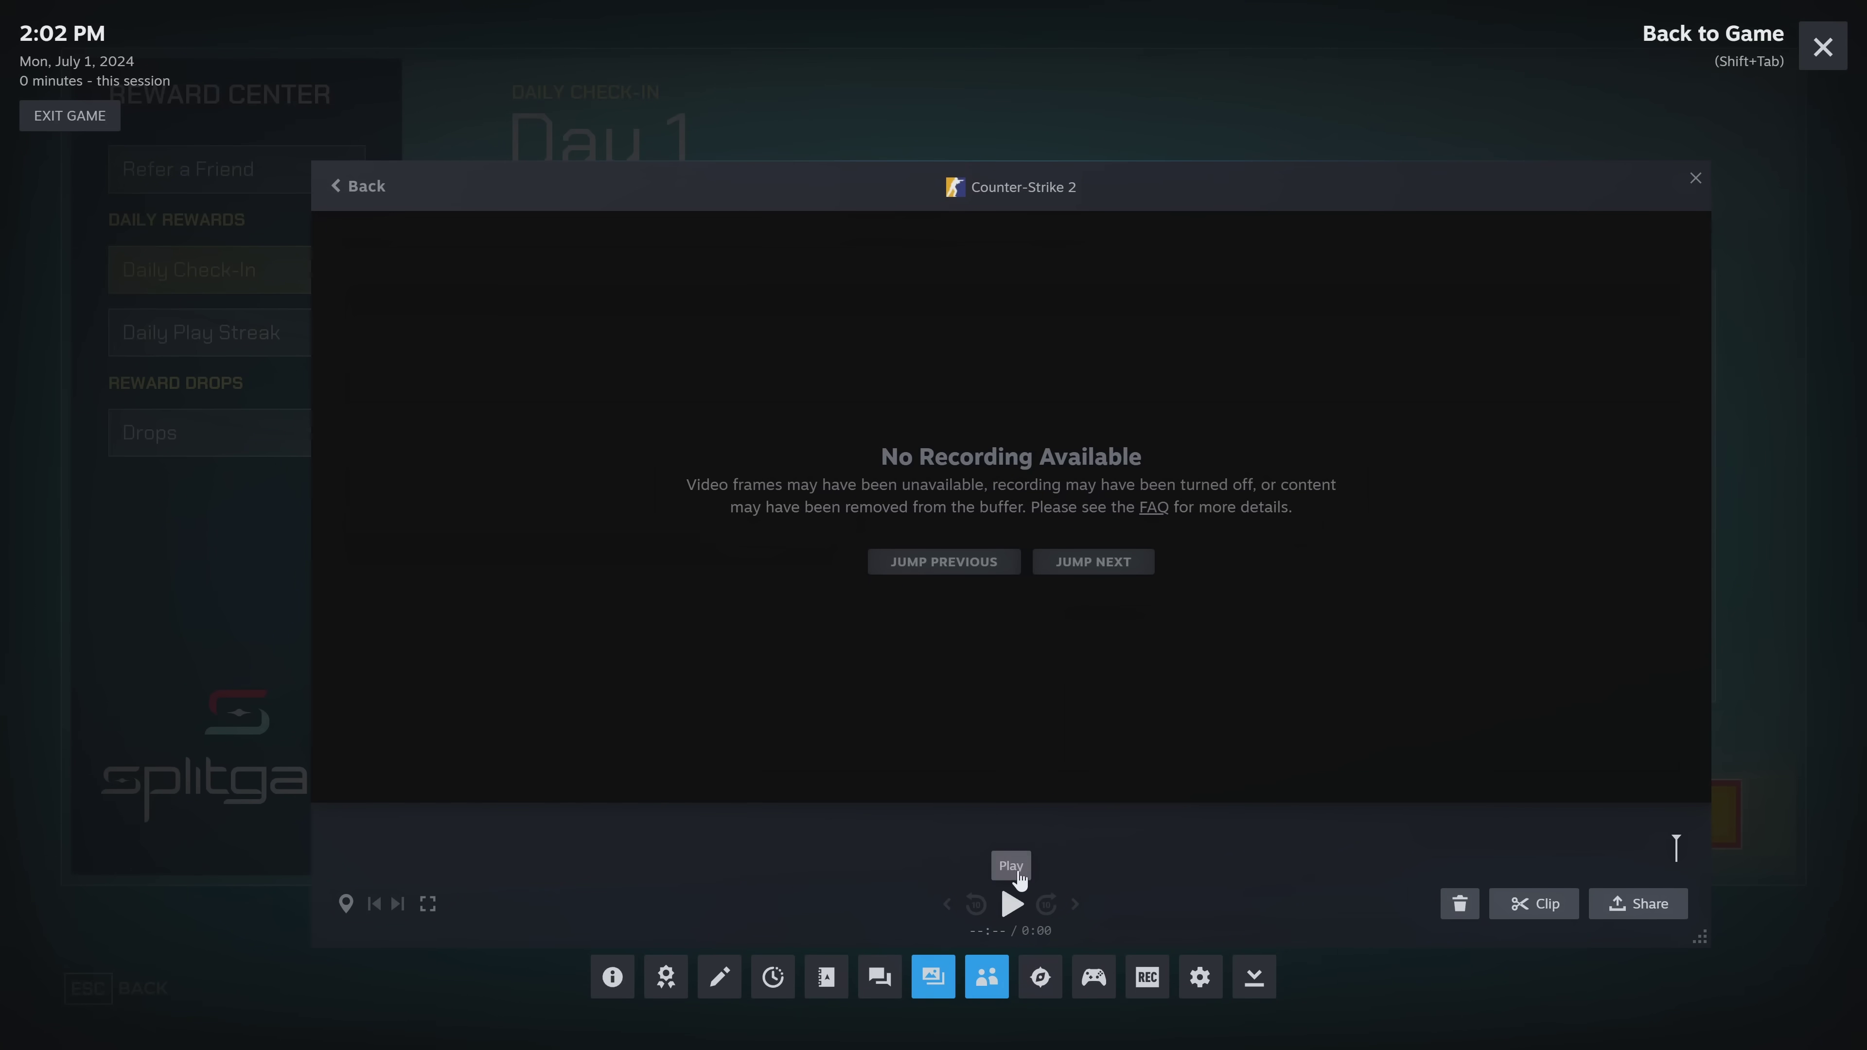
left_click(954, 557)
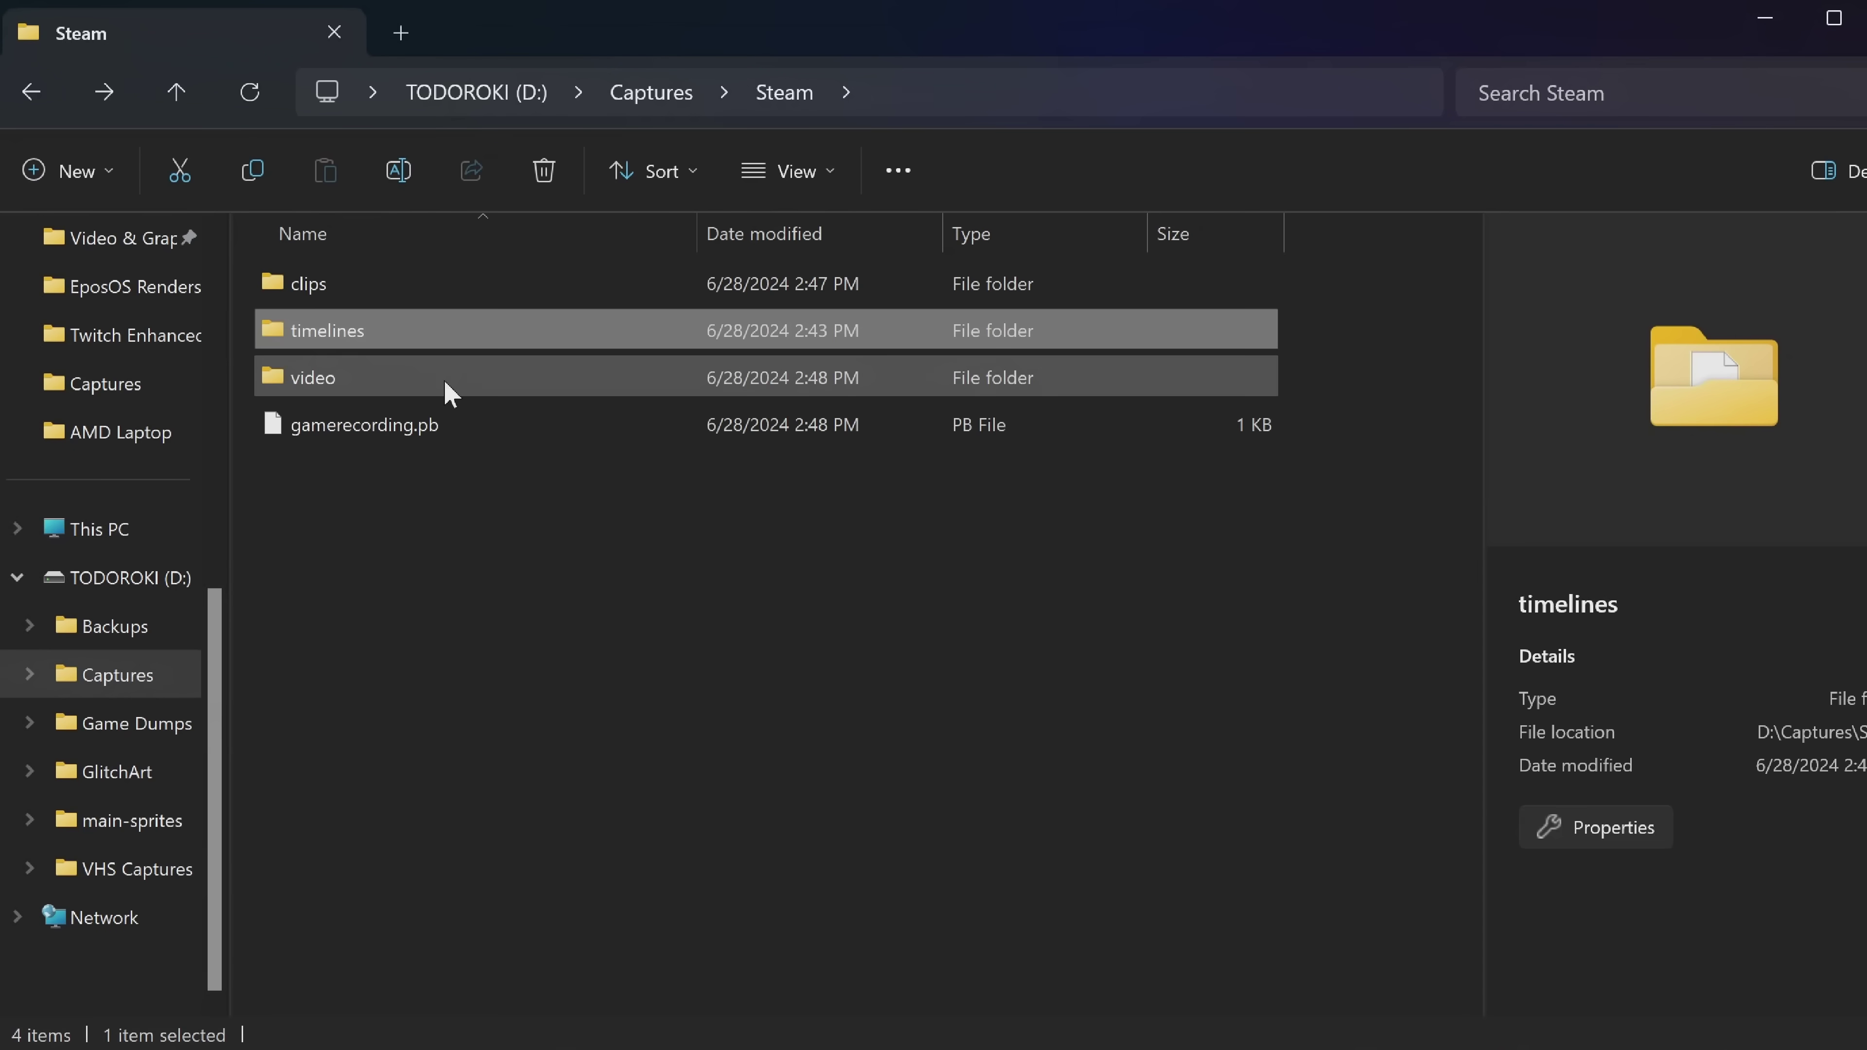
- From D:\Captures\Steam, open the video folder's bg_677620_20240628_184243 recording and load chunk-stream0-00003.m4s in MediaInfo
double_click(449, 377)
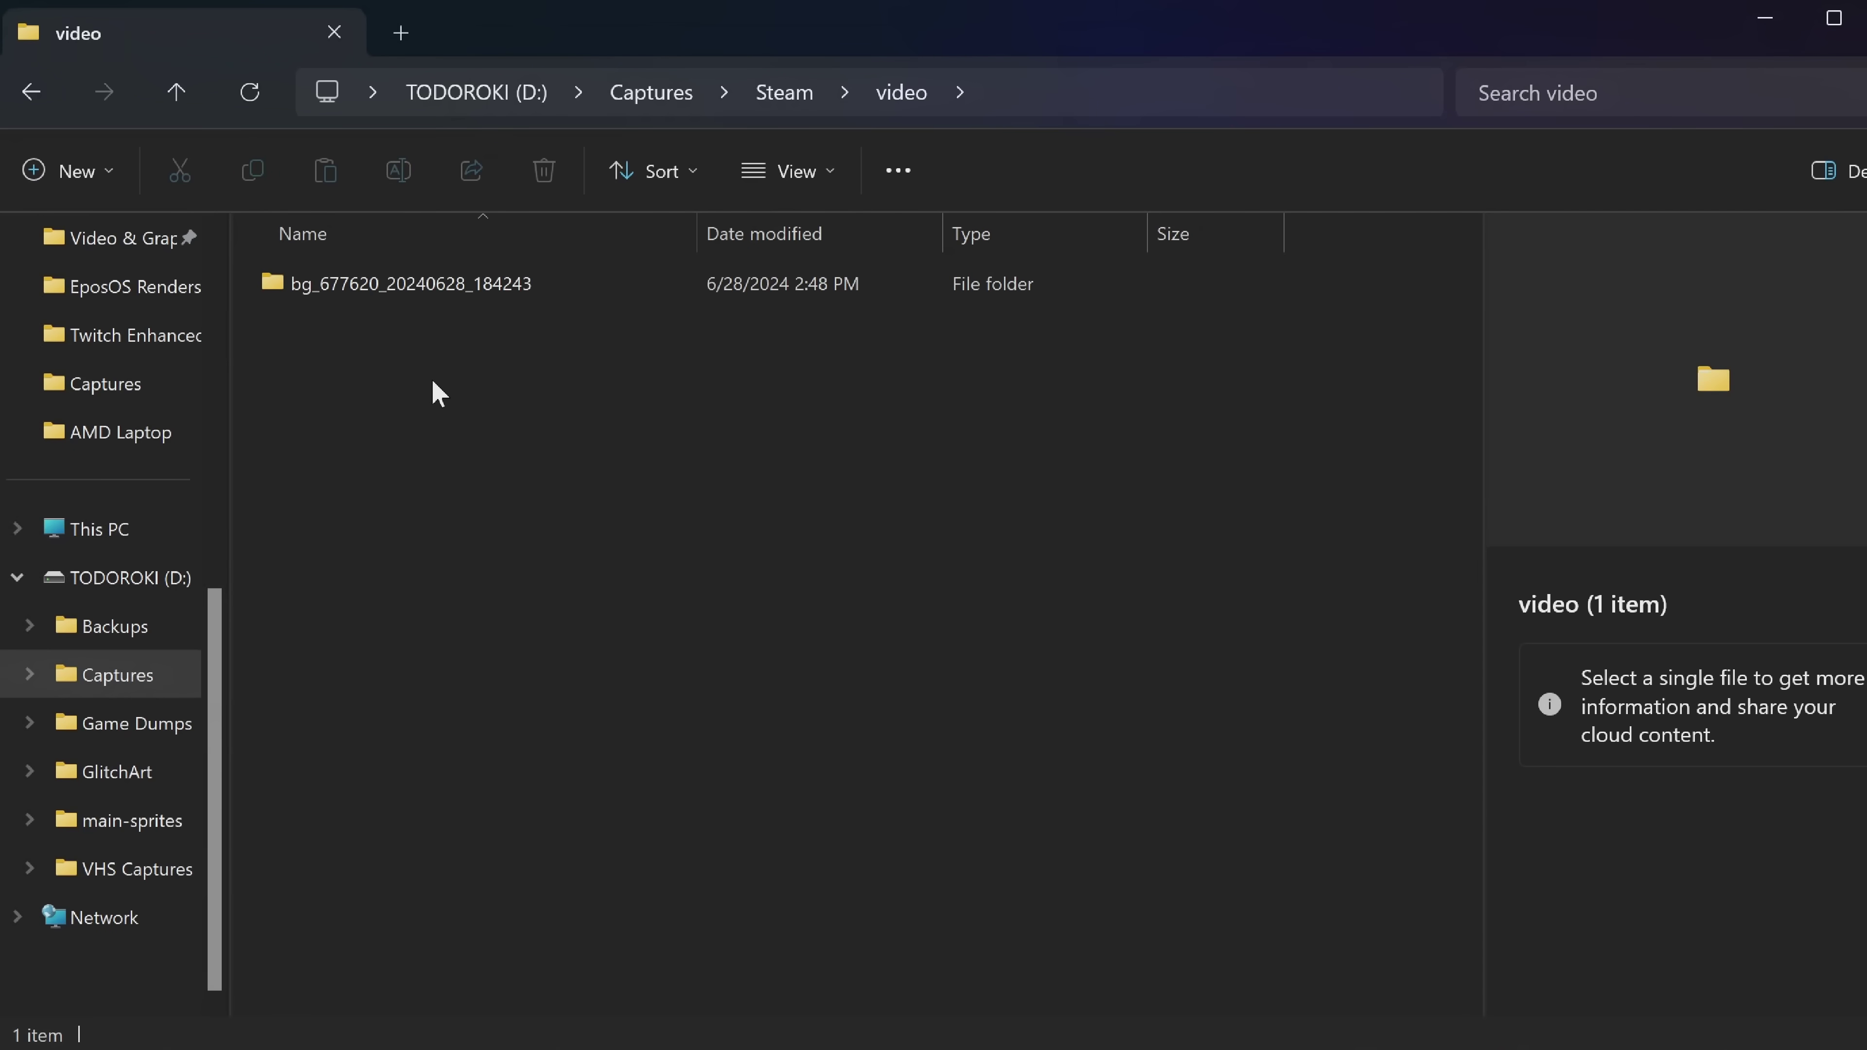
double_click(433, 288)
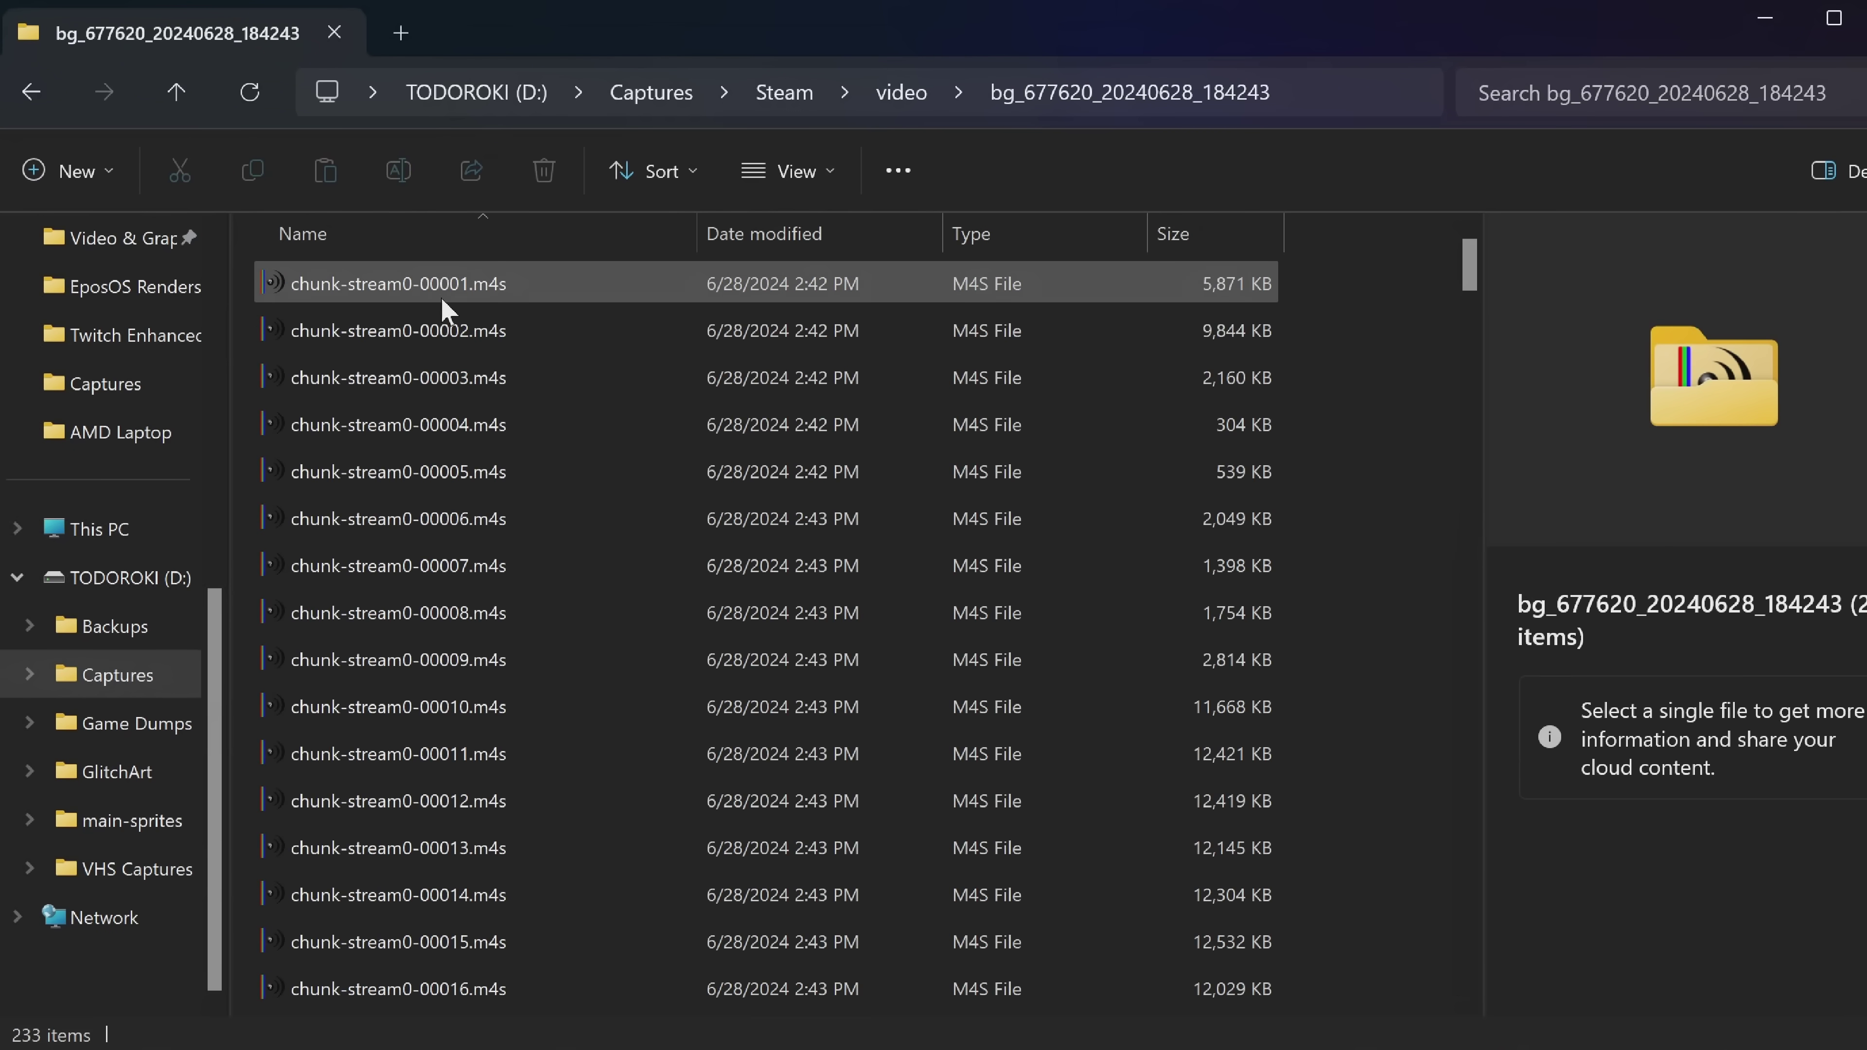
double_click(410, 375)
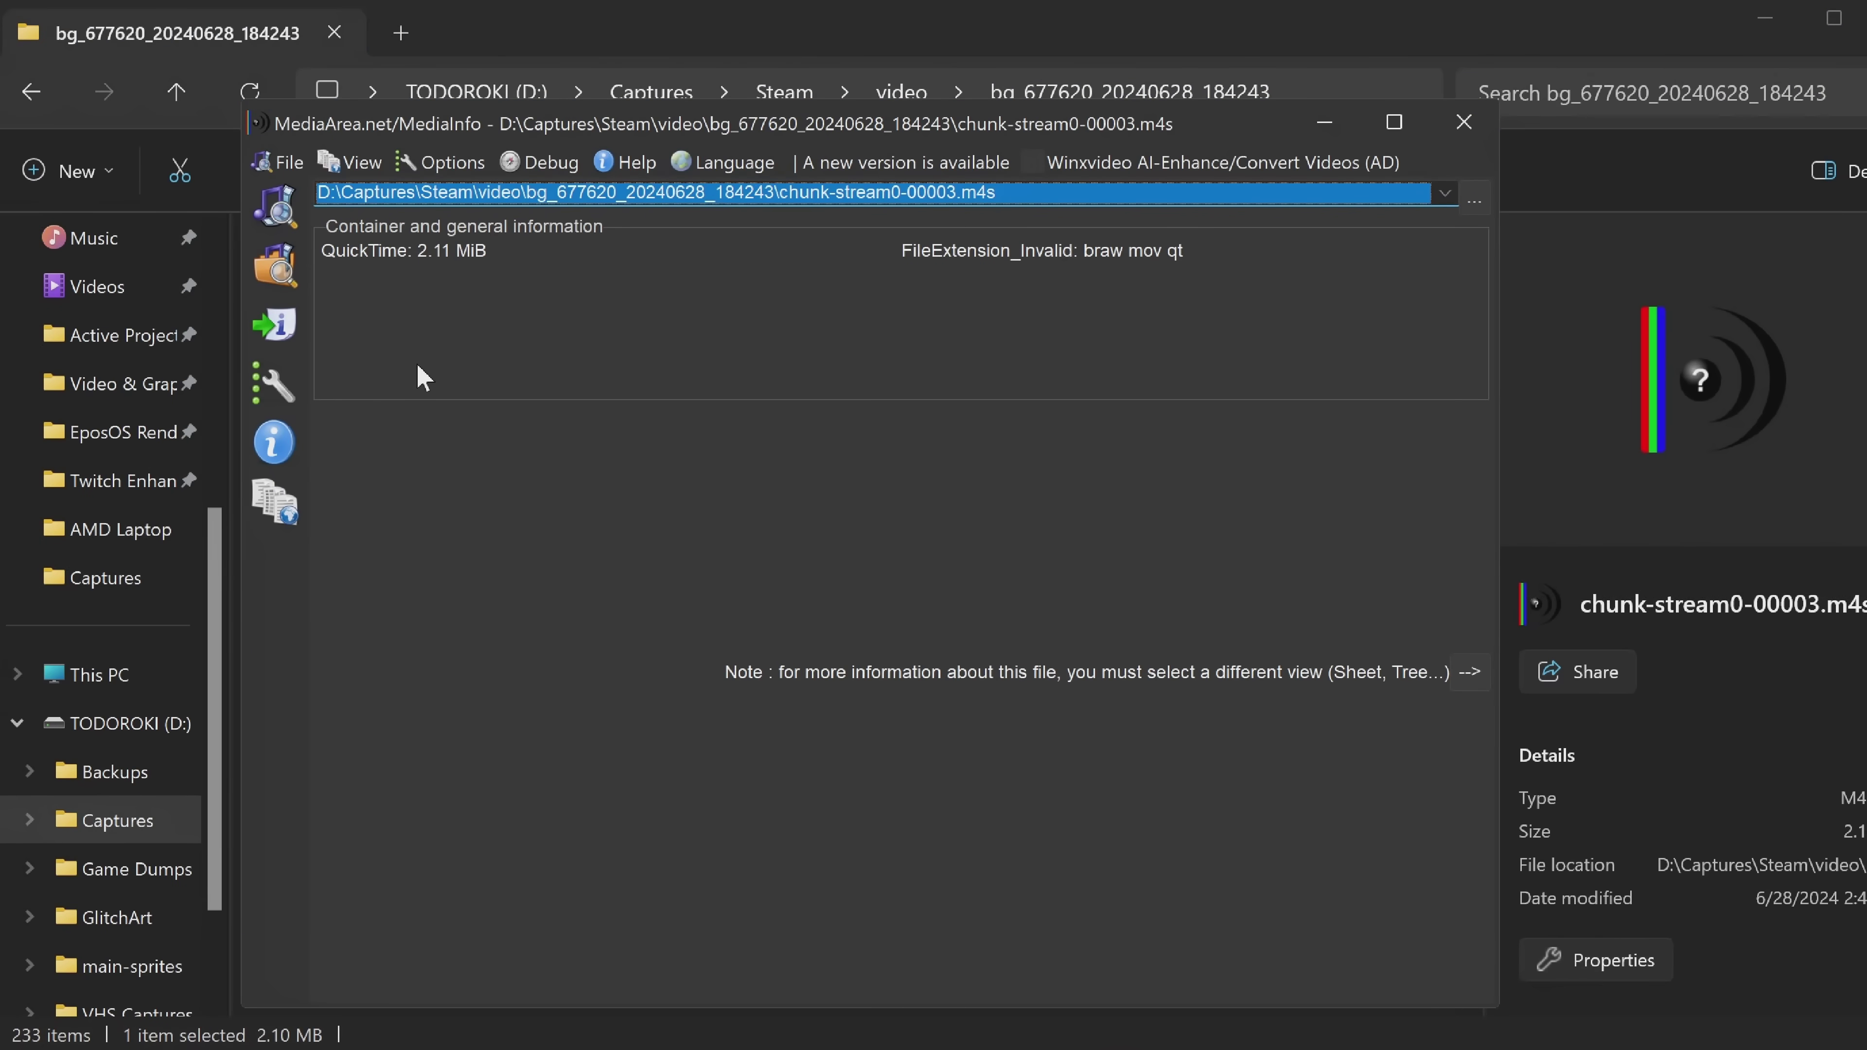
- Switch MediaInfo to a more detailed view of chunk-stream0-00003.m4s, examine its format information, and close the window
left_click(351, 162)
left_click(355, 325)
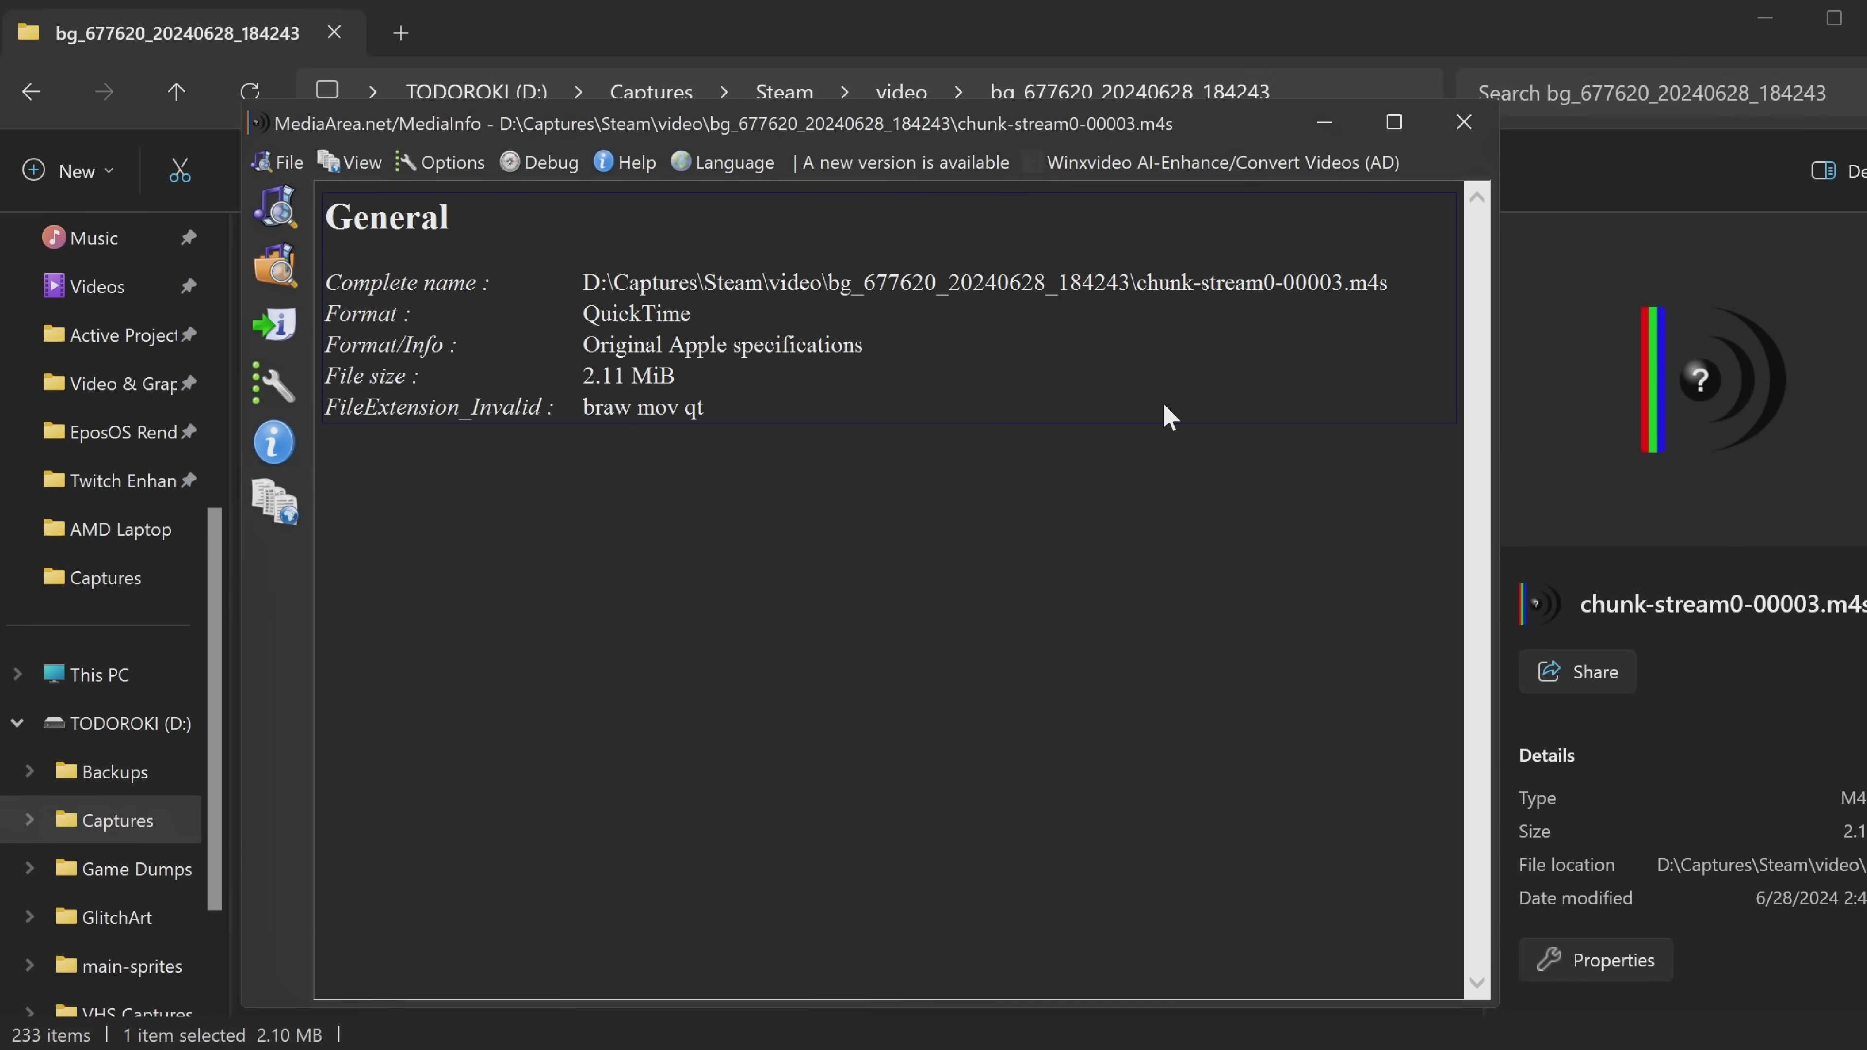
left_click(1481, 136)
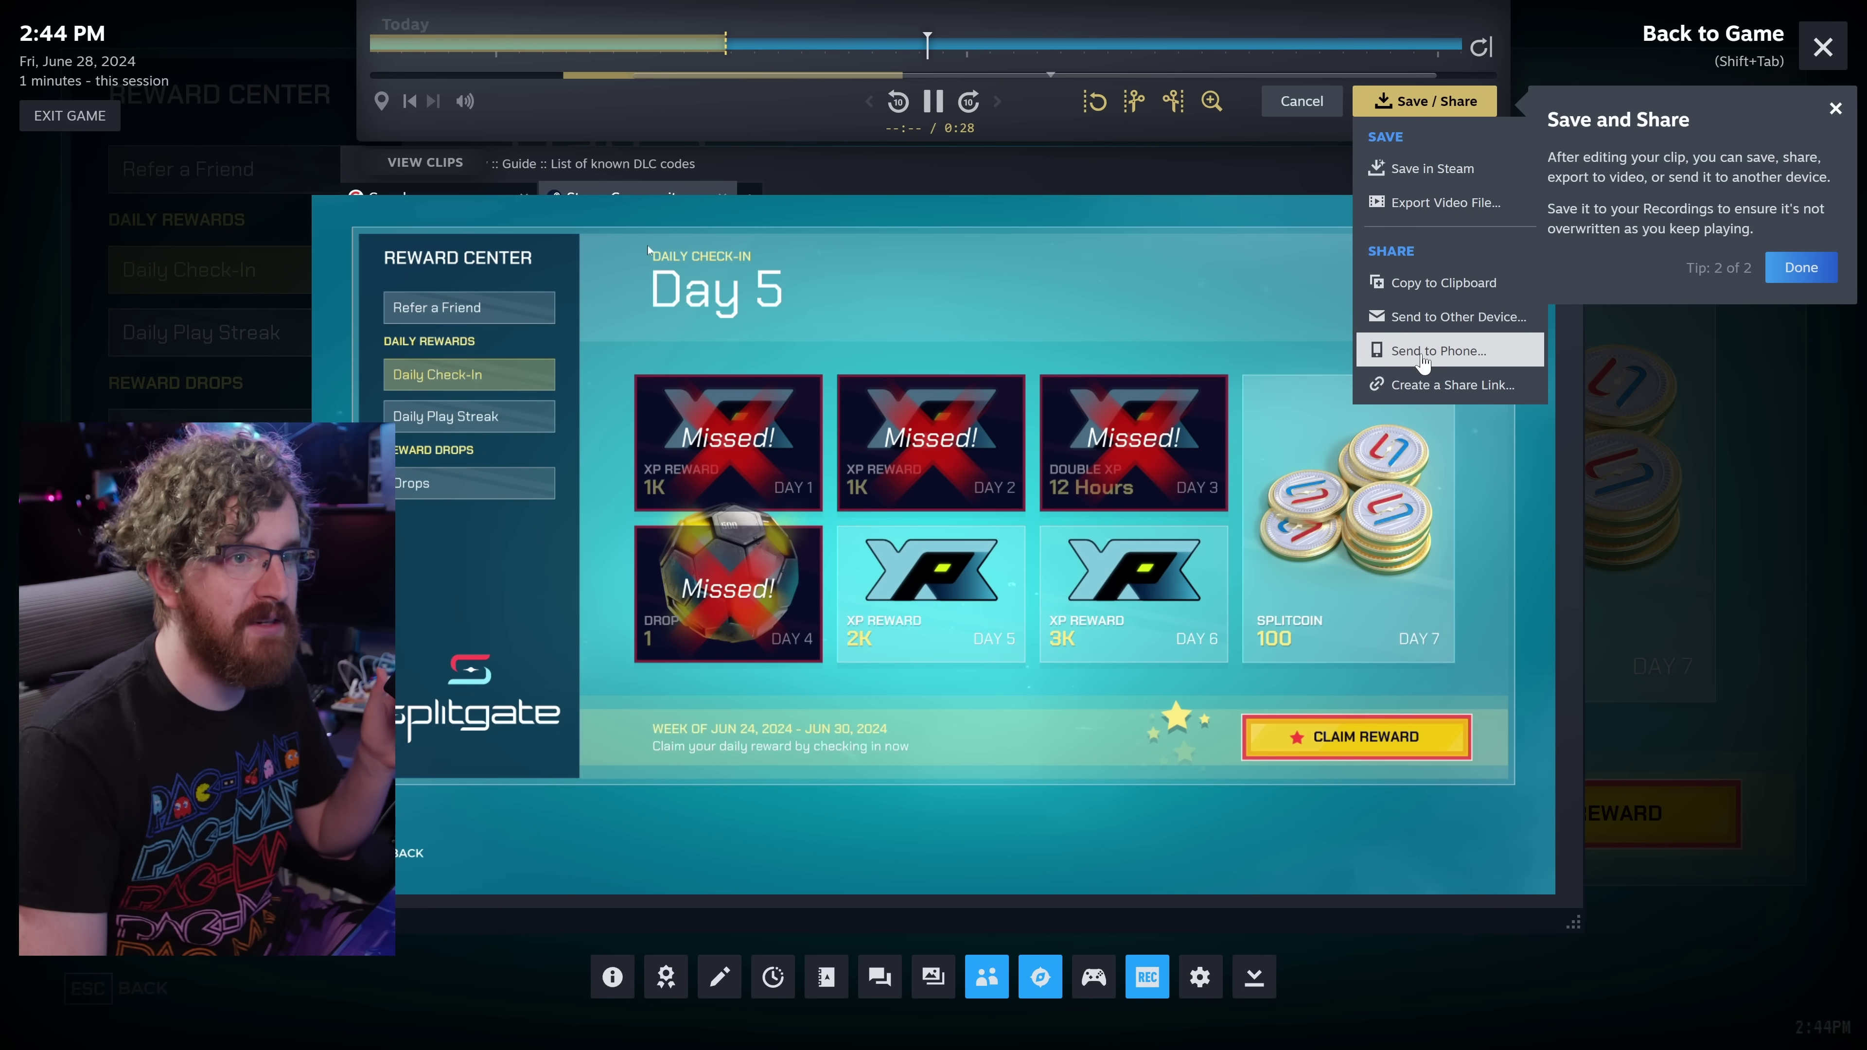
- Try to export the Vampire Survivors recording on the Mac as a video file in the Movies folder, and dismiss the export dialog
left_click(1428, 203)
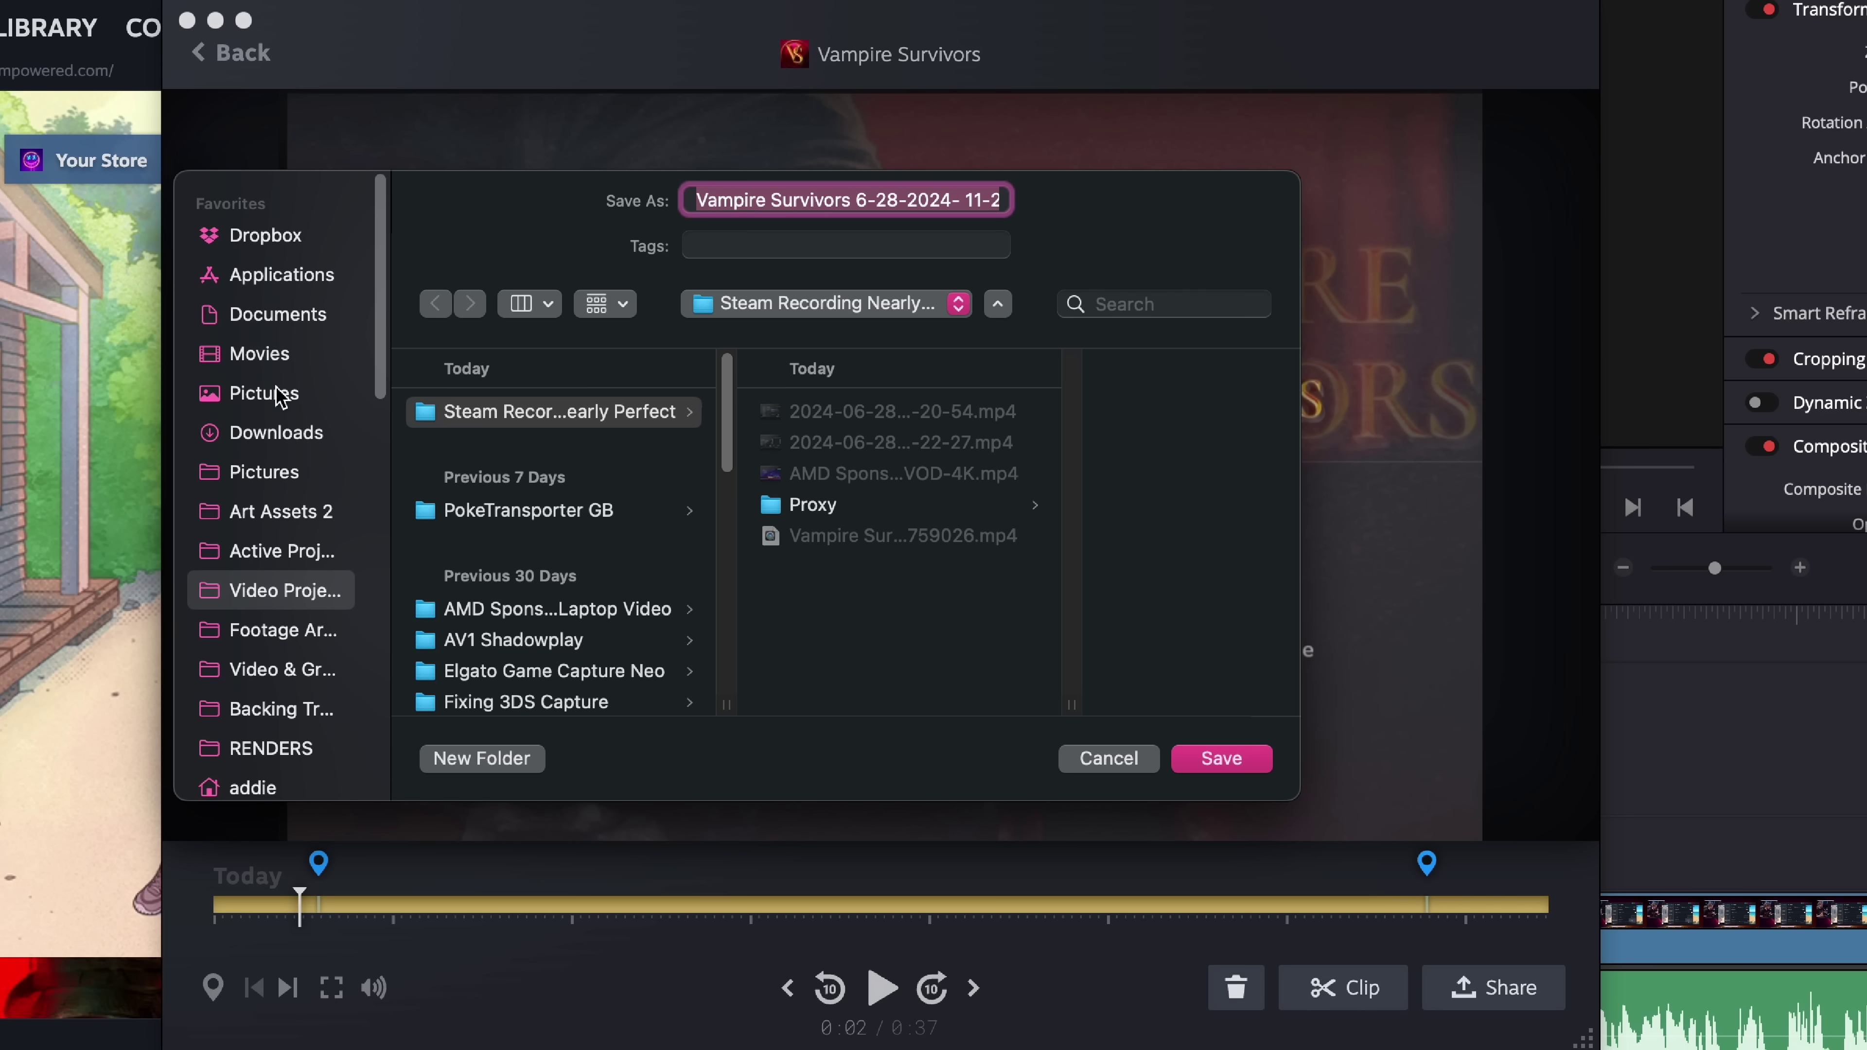
left_click(259, 354)
left_click(1210, 760)
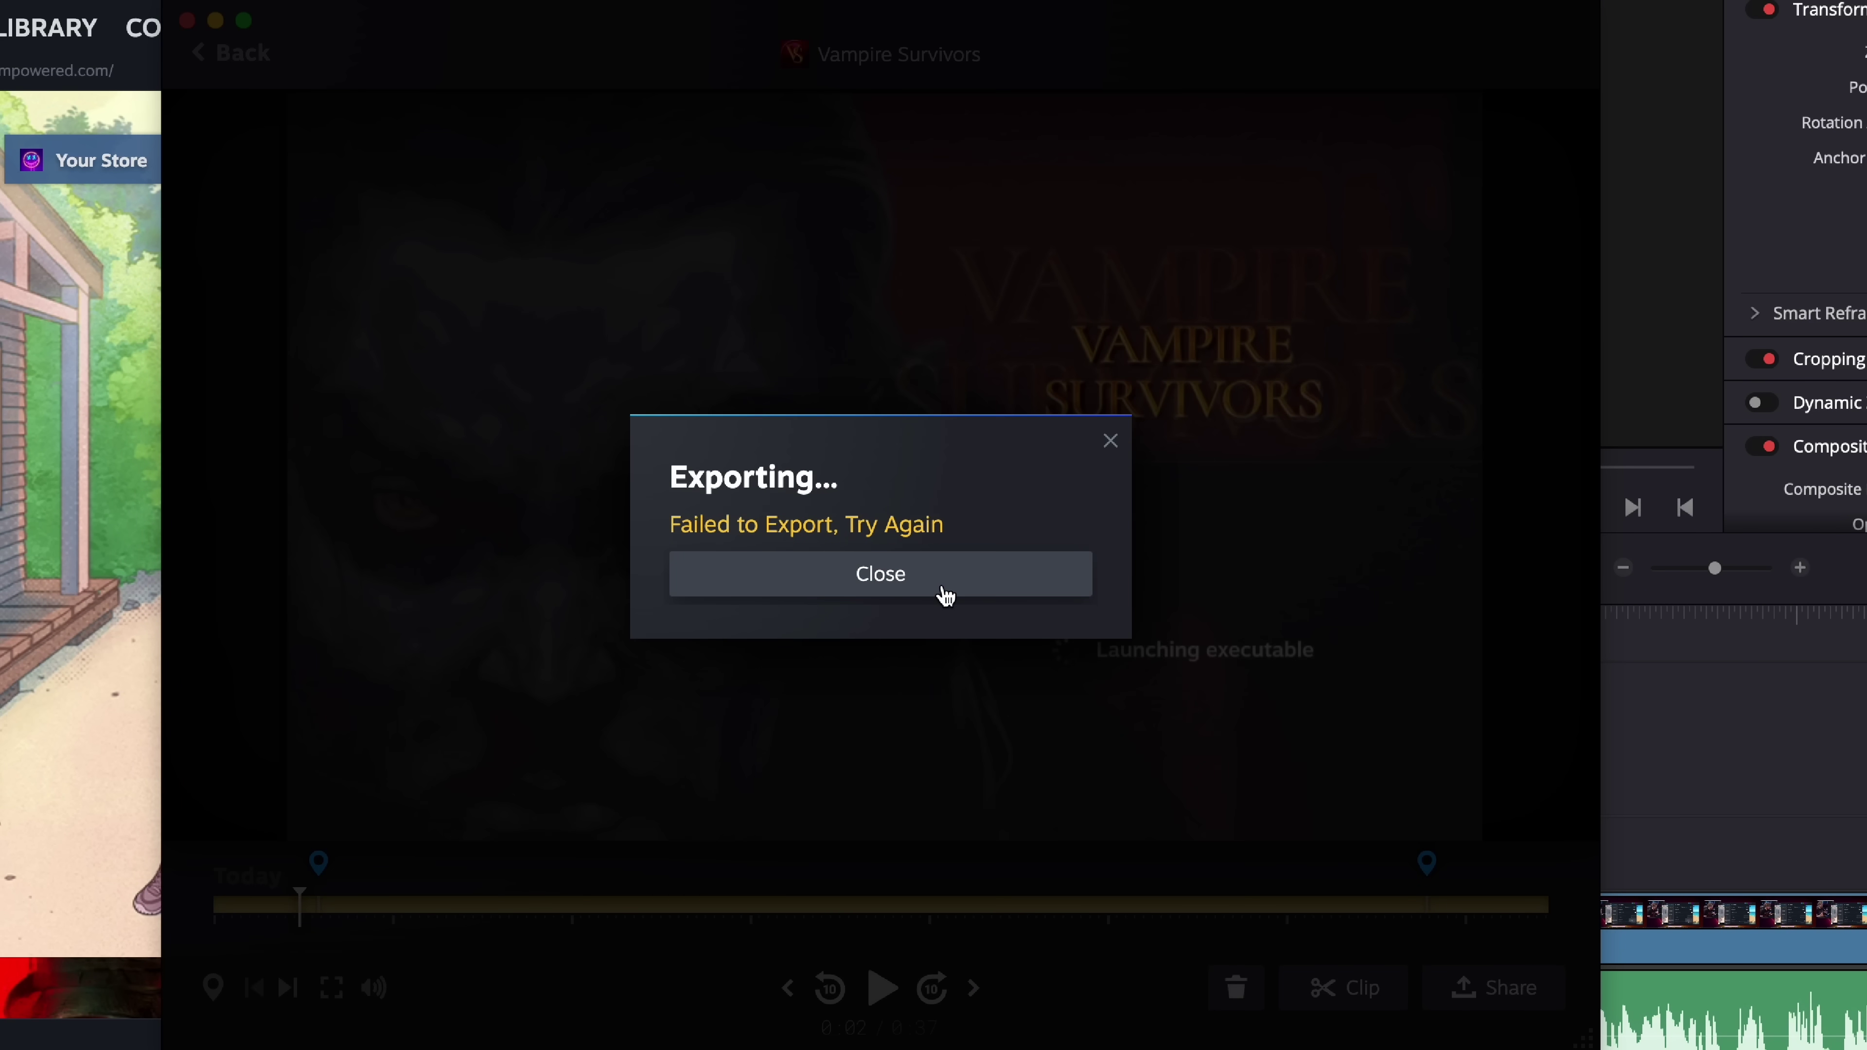
left_click(944, 592)
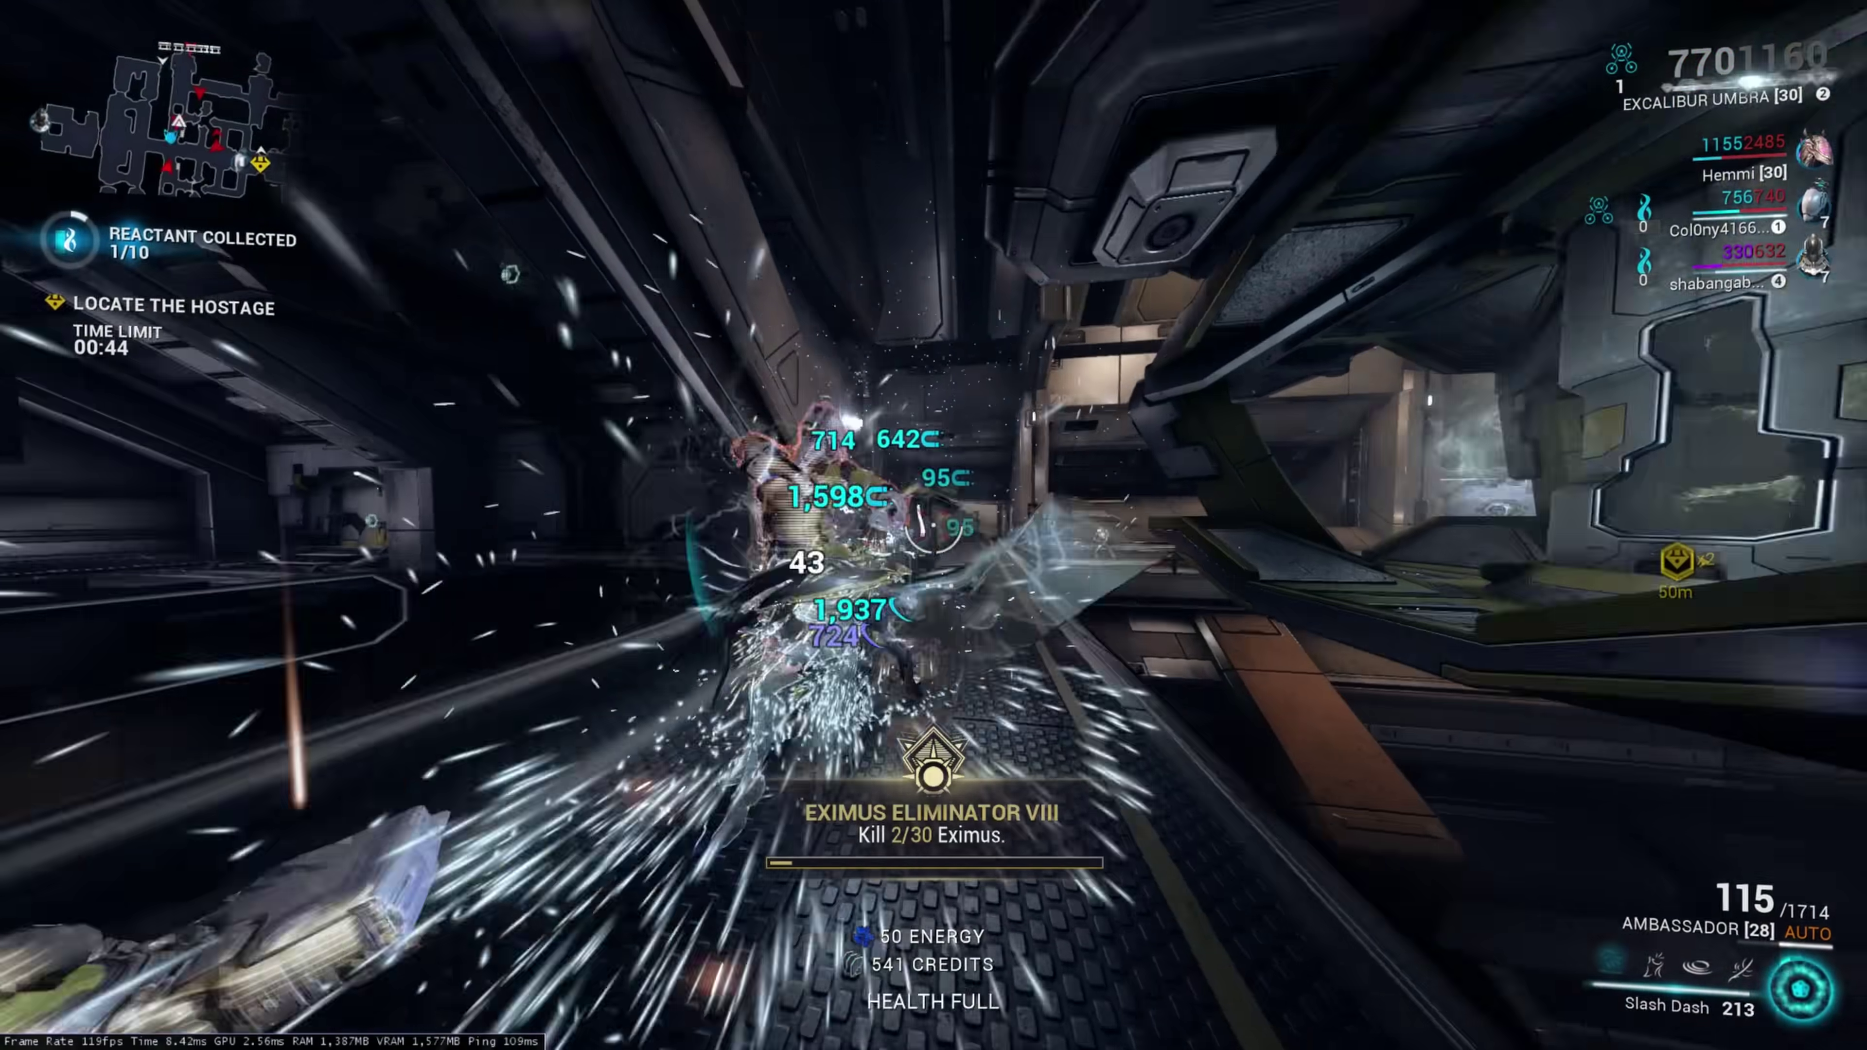